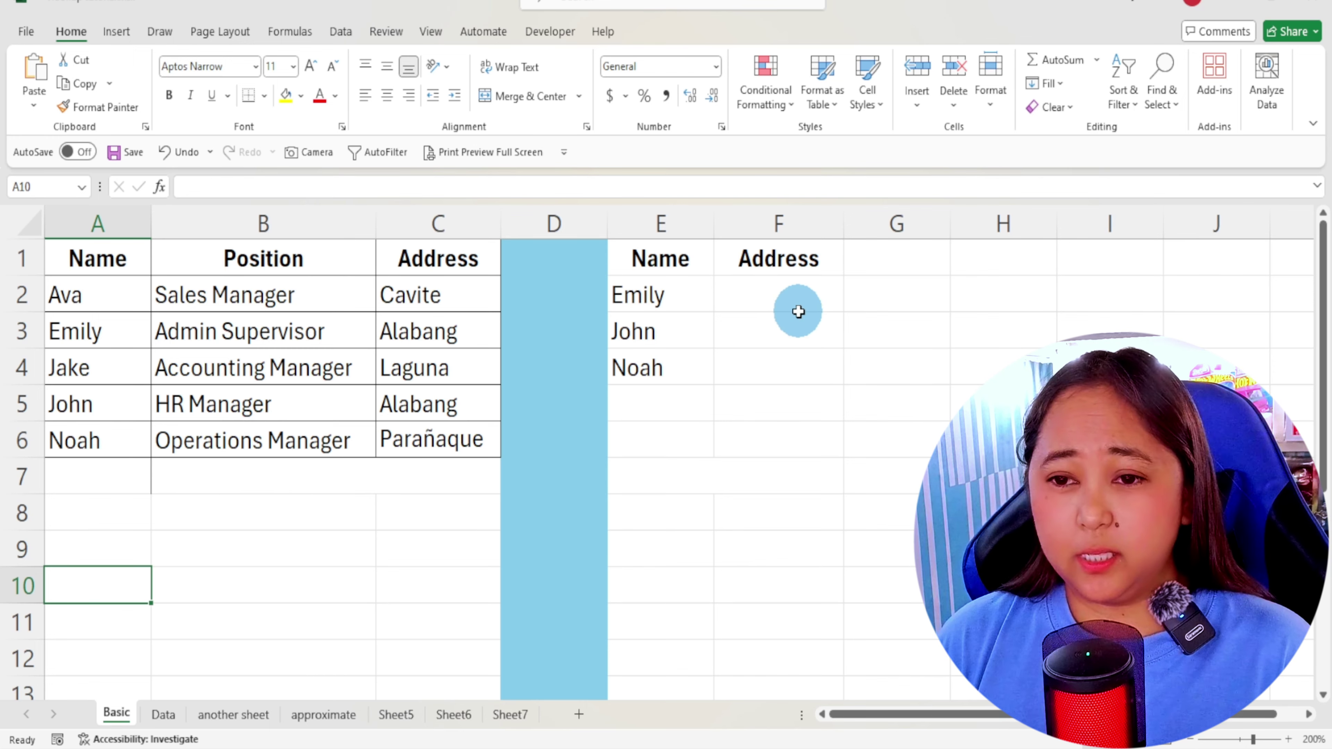
Step: Enter =VLOOKUP(E2,A2:C6,3) in F2 to look up the address for the name in E2
{"action": "left_click", "coordinate": [791, 300]}
{"action": "type", "text": "=vl"}
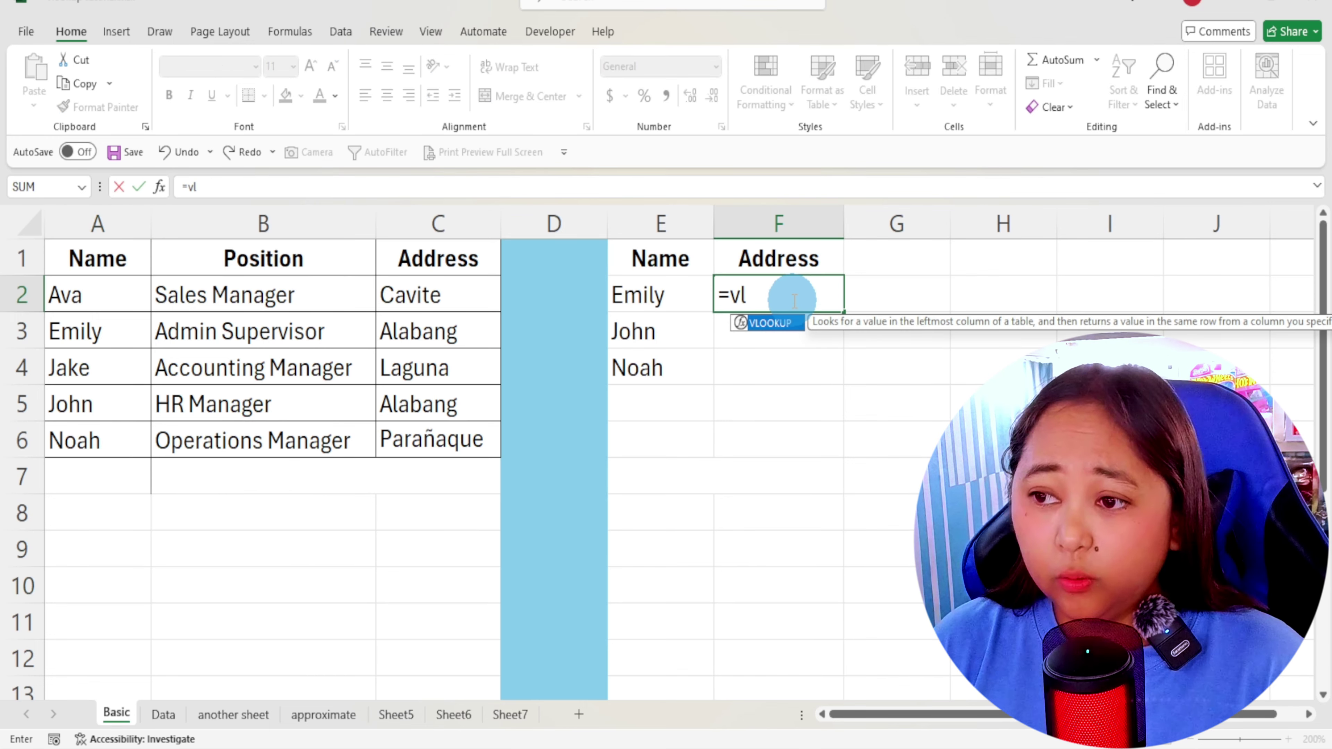
{"action": "key", "text": "Tab"}
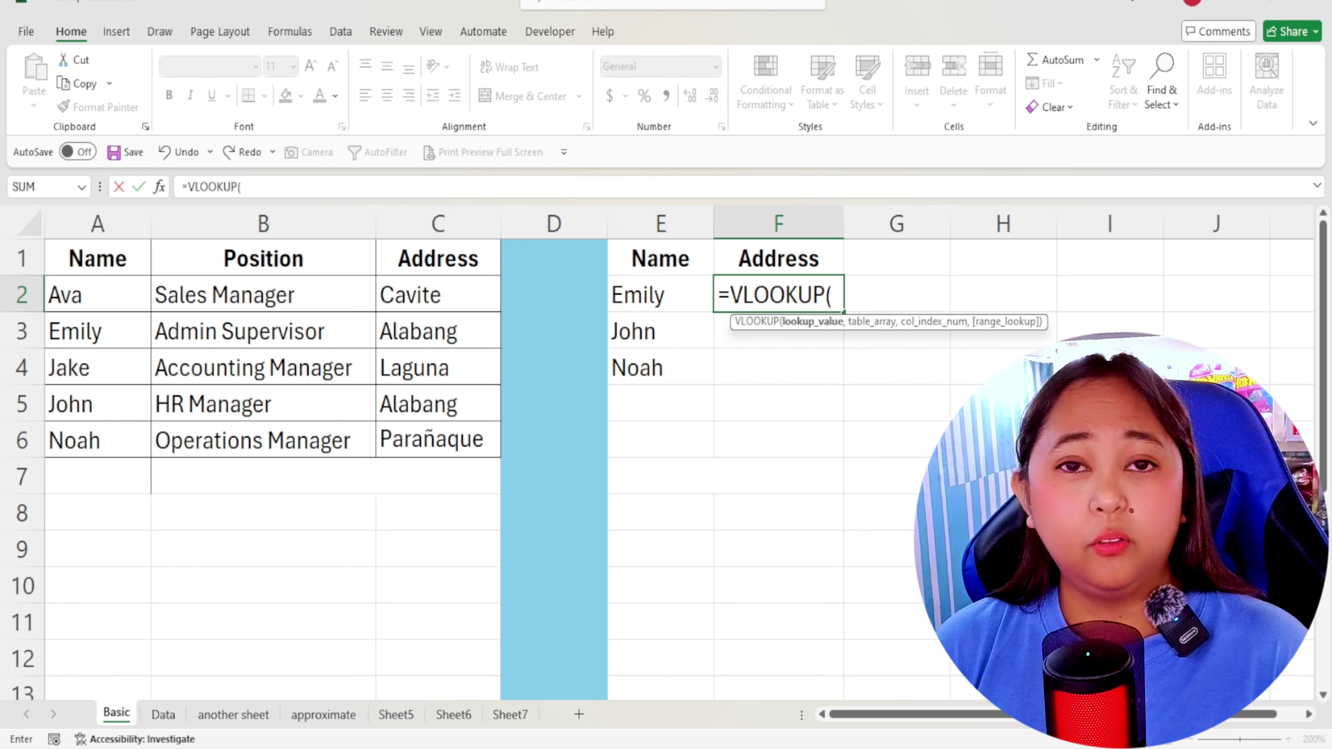
{"action": "mouse_move", "coordinate": [521, 747]}
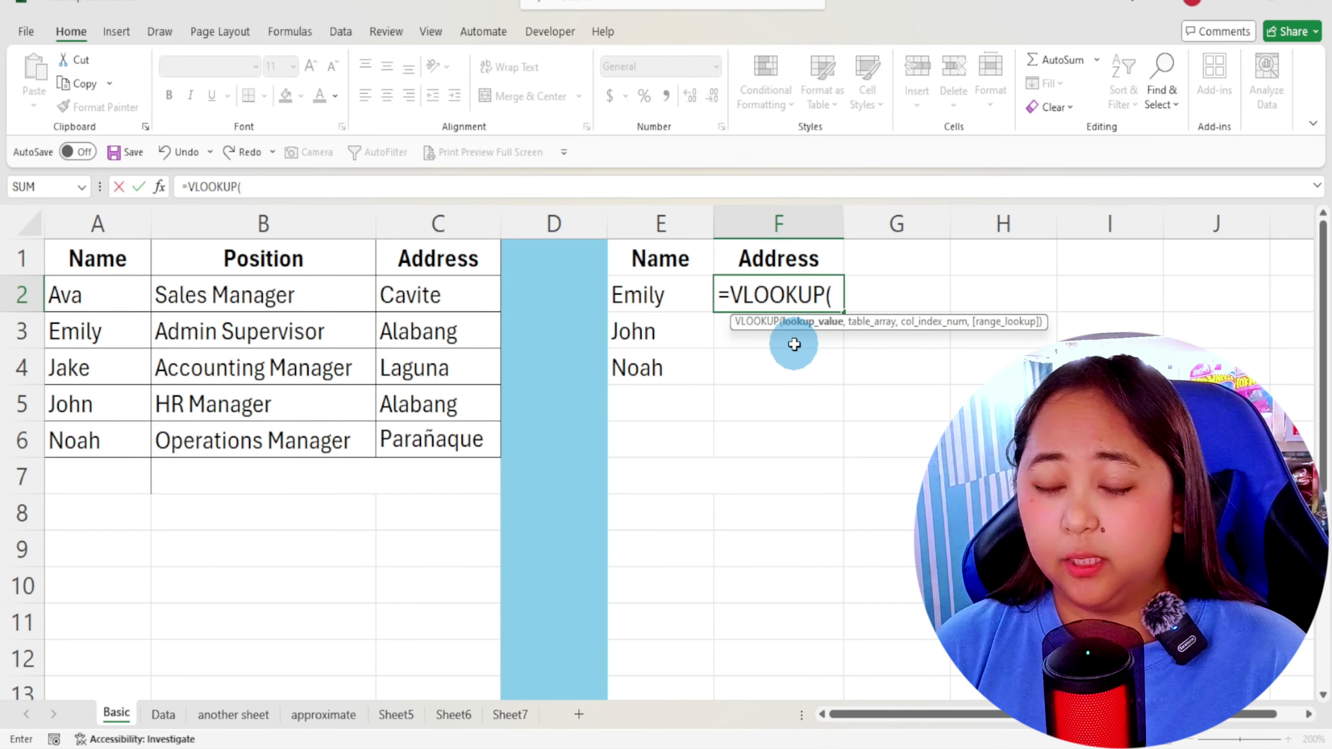
{"action": "left_click", "coordinate": [645, 293]}
{"action": "type", "text": ","}
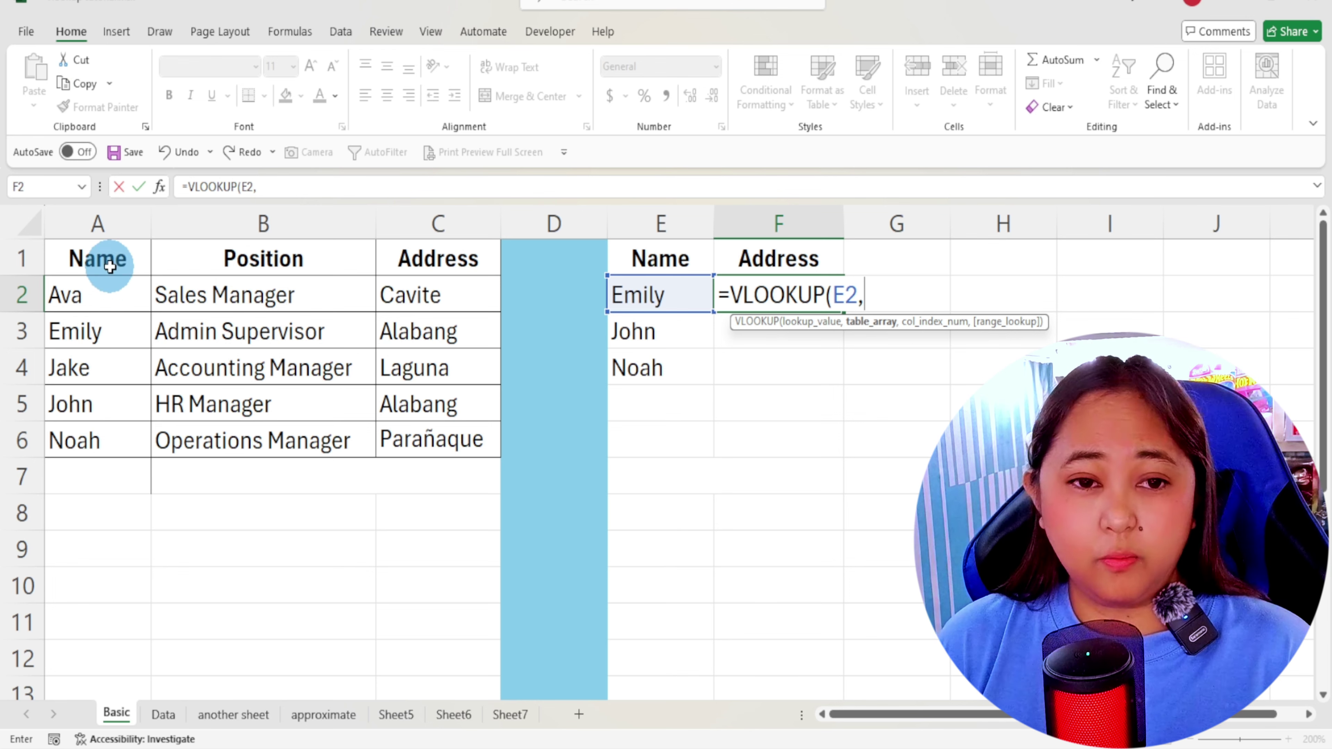
{"action": "left_click_drag", "start_coordinate": [103, 284], "coordinate": [417, 437]}
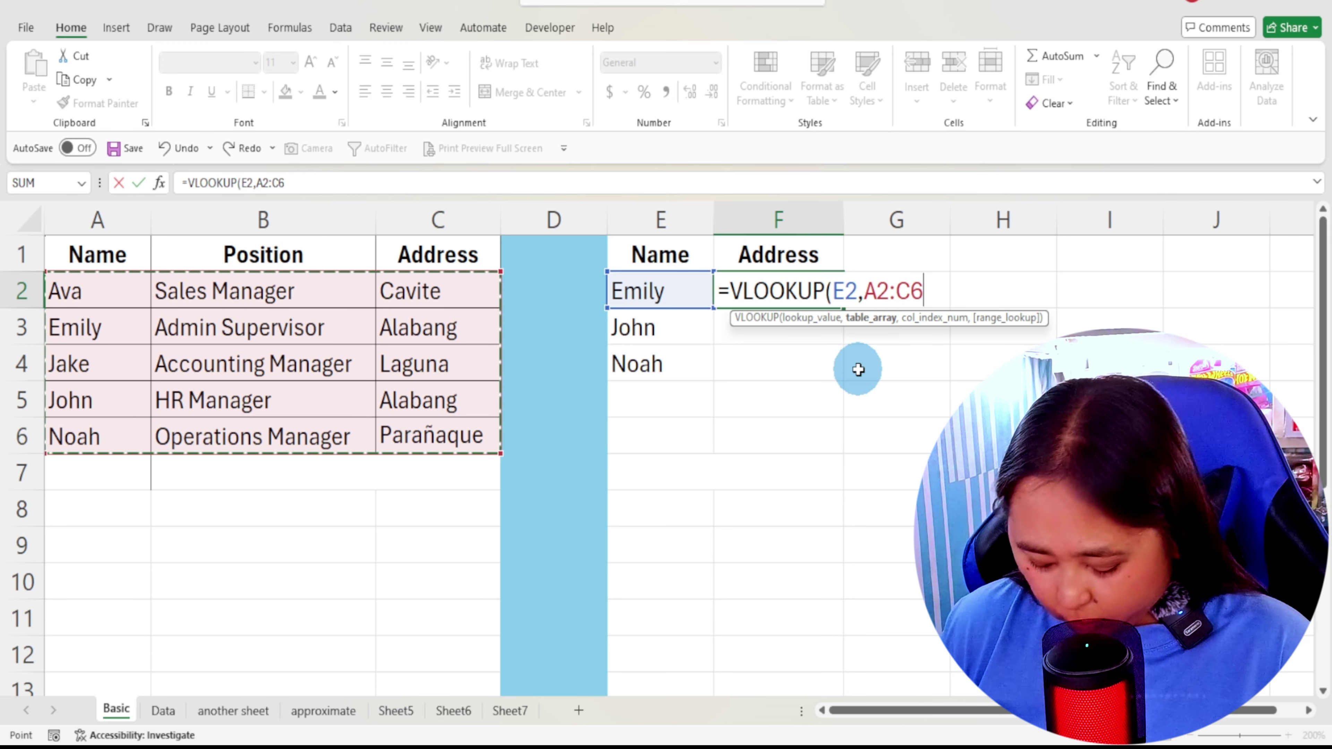
{"action": "type", "text": ","}
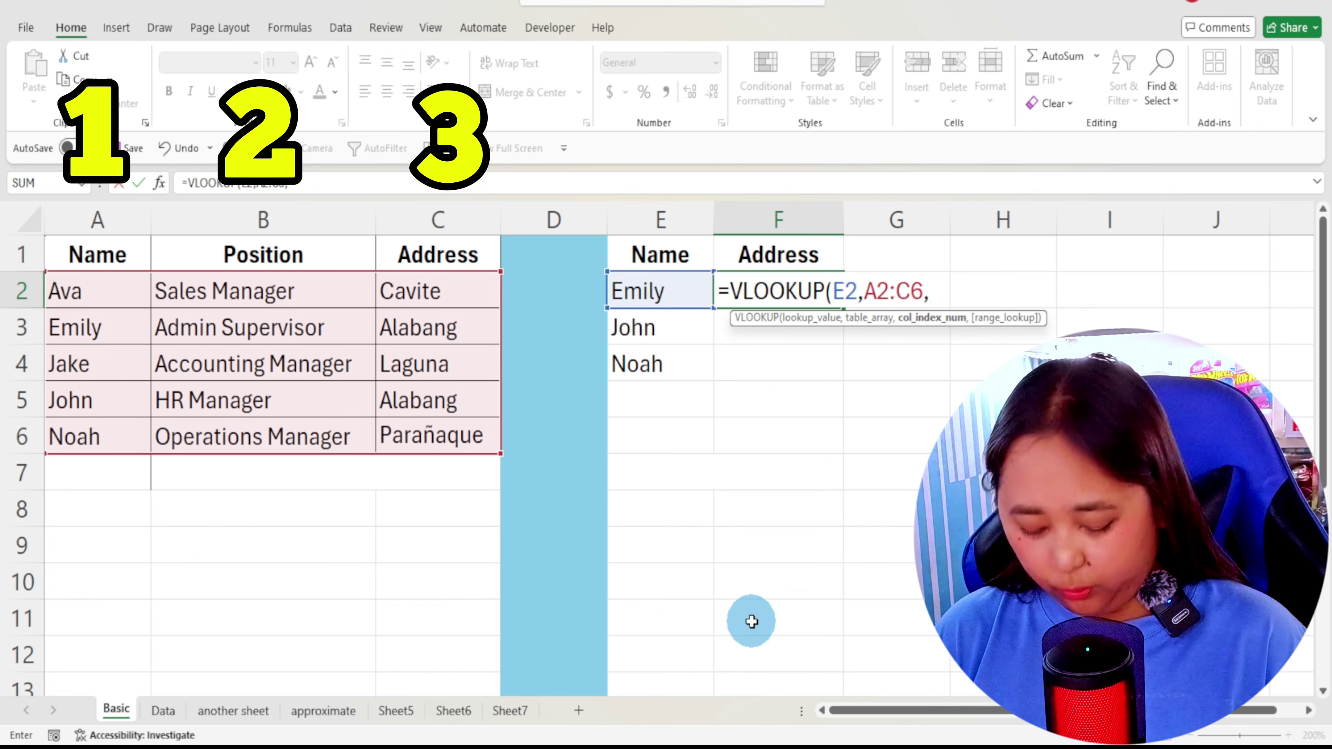
{"action": "type", "text": "3"}
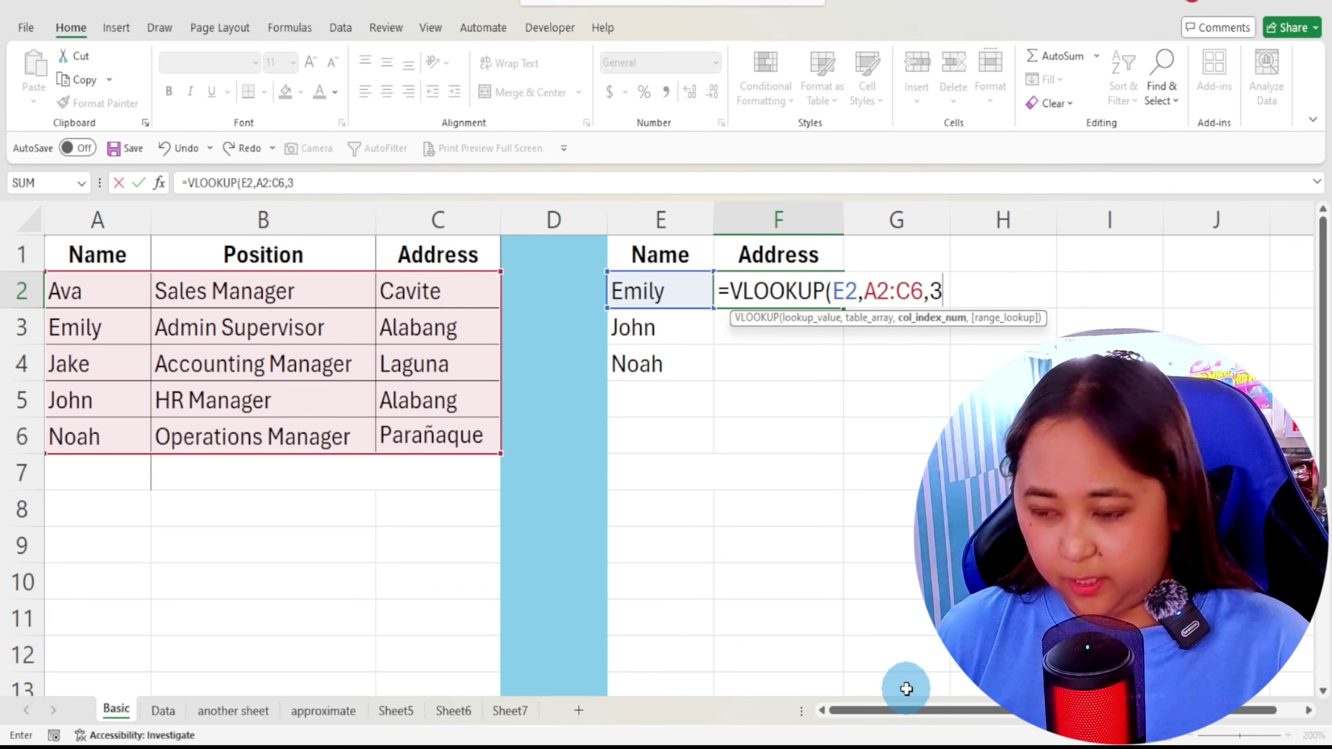
{"action": "type", "text": ")"}
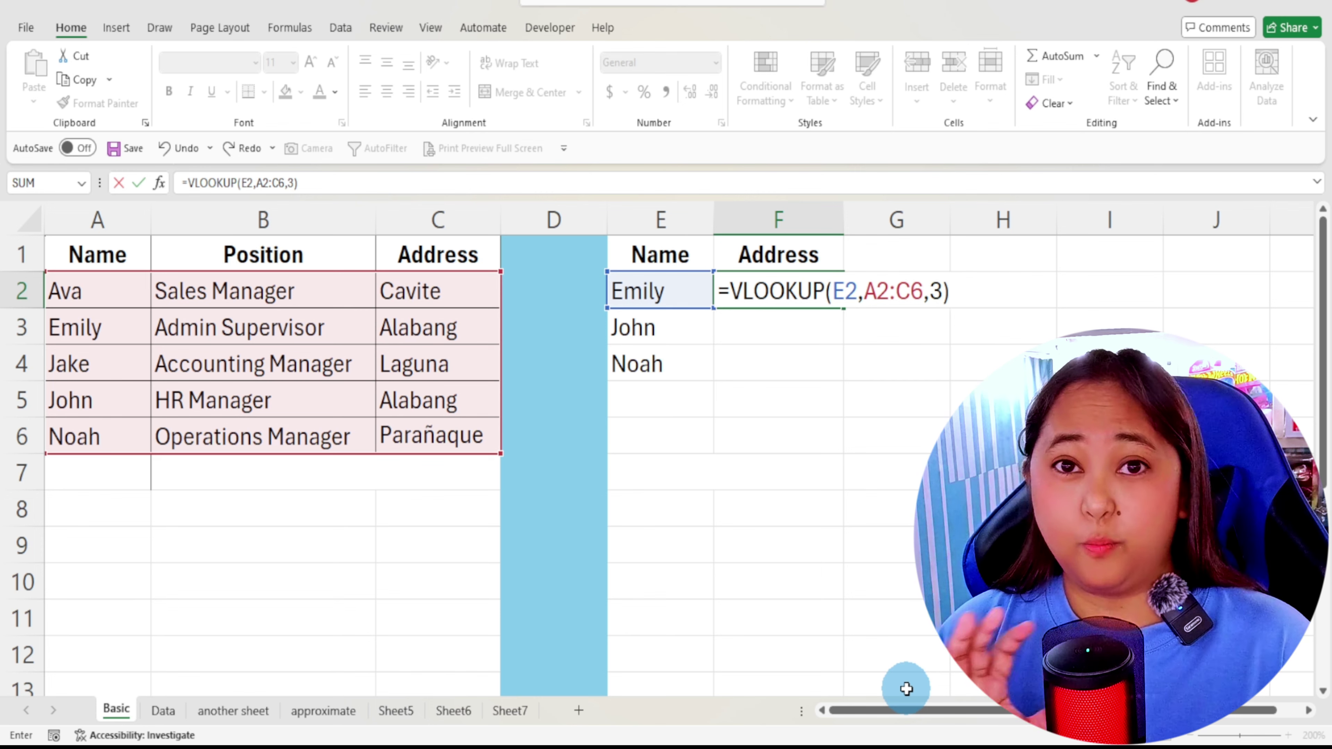
{"action": "key", "text": "Return"}
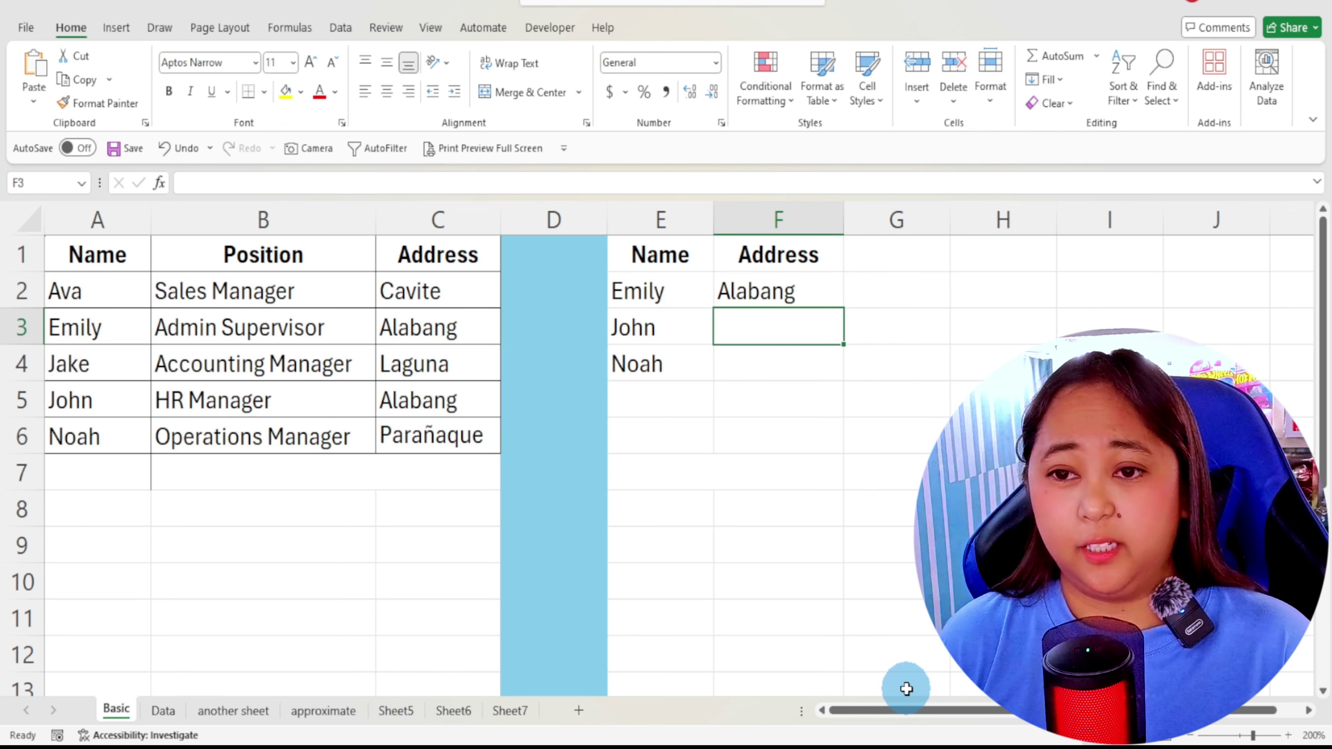
Step: Check the F2 address against the source table and fill the lookup formula down to F4
{"action": "left_click", "coordinate": [665, 289]}
{"action": "left_click", "coordinate": [59, 340]}
{"action": "left_click", "coordinate": [394, 332]}
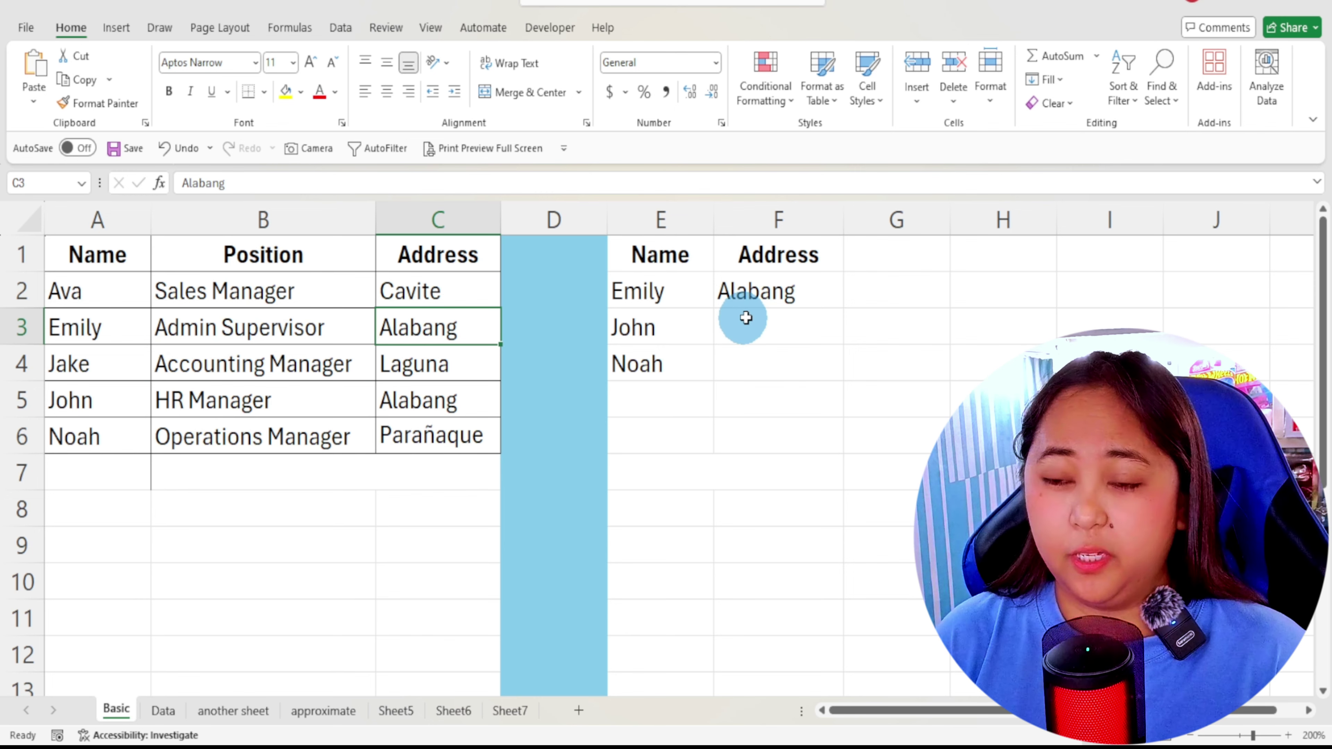
{"action": "left_click", "coordinate": [777, 300]}
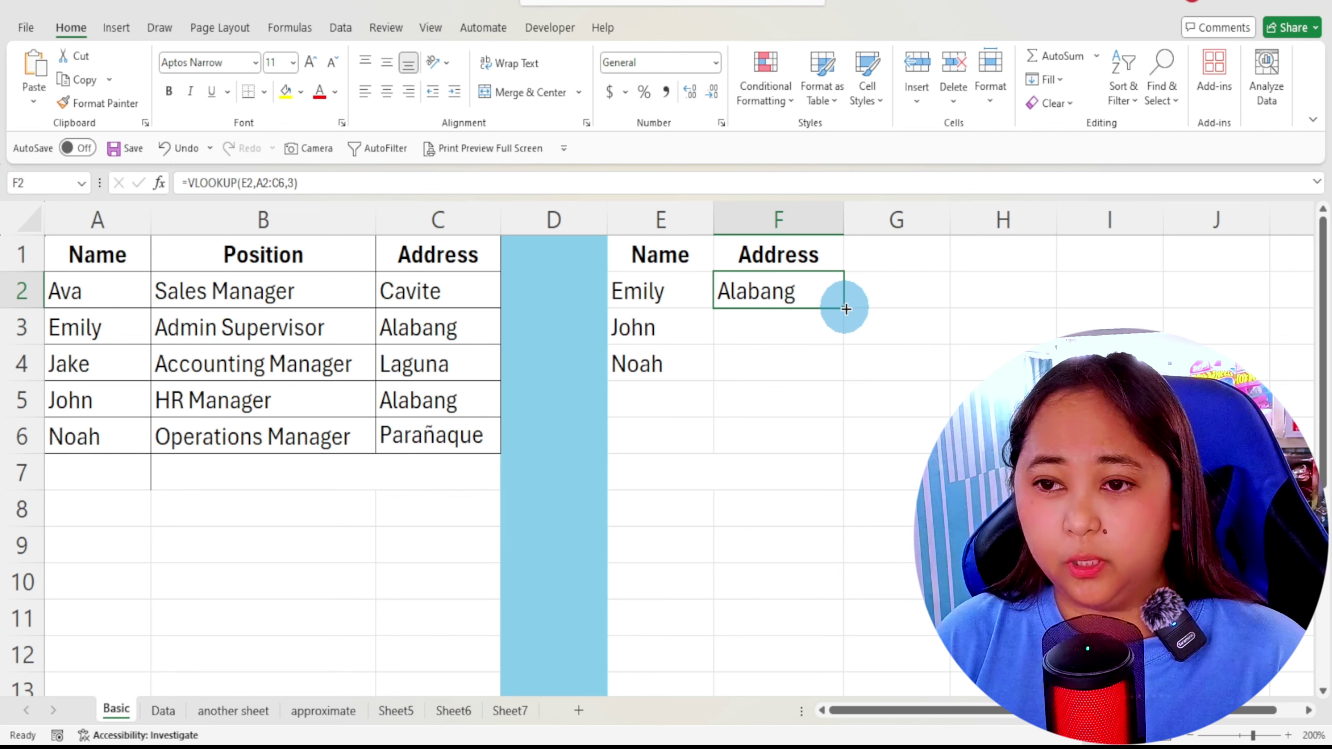
{"action": "left_click_drag", "start_coordinate": [847, 308], "coordinate": [850, 387]}
Step: Compare the addresses in F3 and F4 with the source table and inspect the formula in F3
{"action": "left_click", "coordinate": [100, 396]}
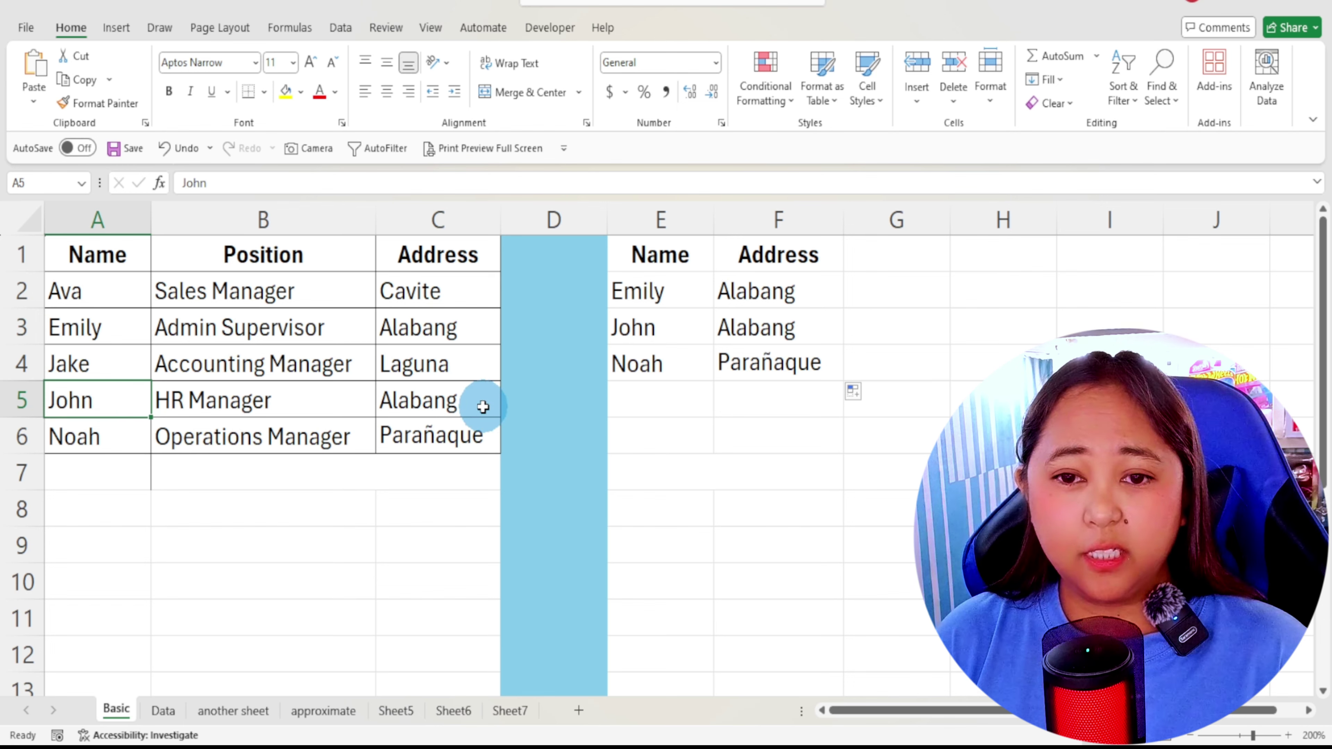
{"action": "left_click", "coordinate": [461, 405]}
{"action": "double_click", "coordinate": [448, 402]}
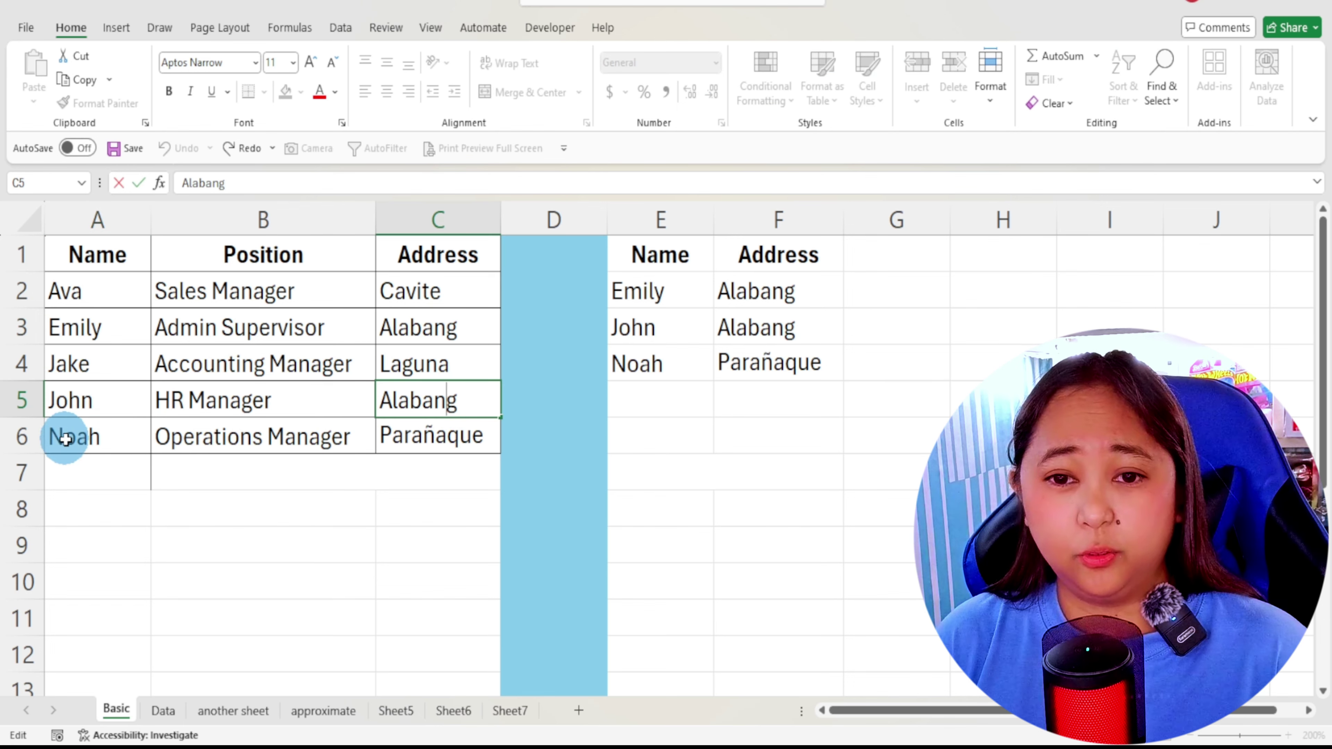
{"action": "left_click", "coordinate": [467, 437]}
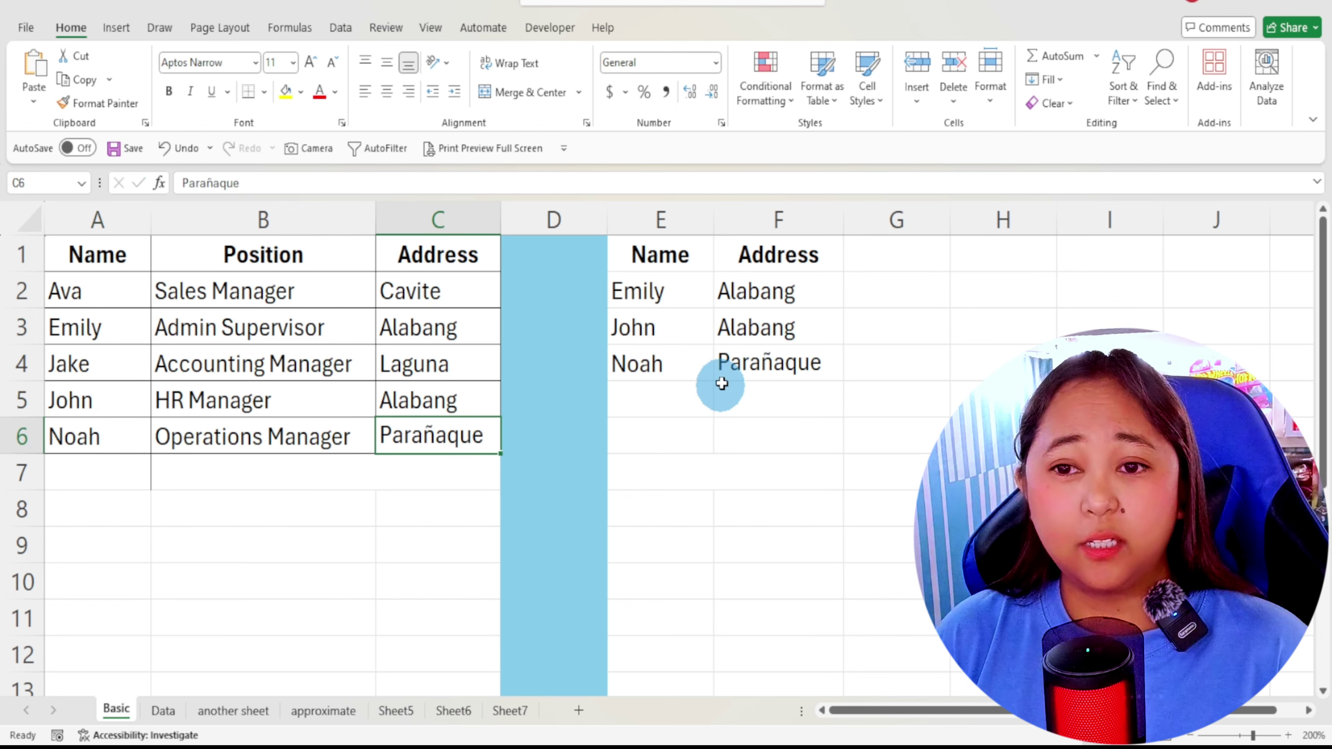
{"action": "left_click", "coordinate": [679, 338]}
{"action": "double_click", "coordinate": [769, 330]}
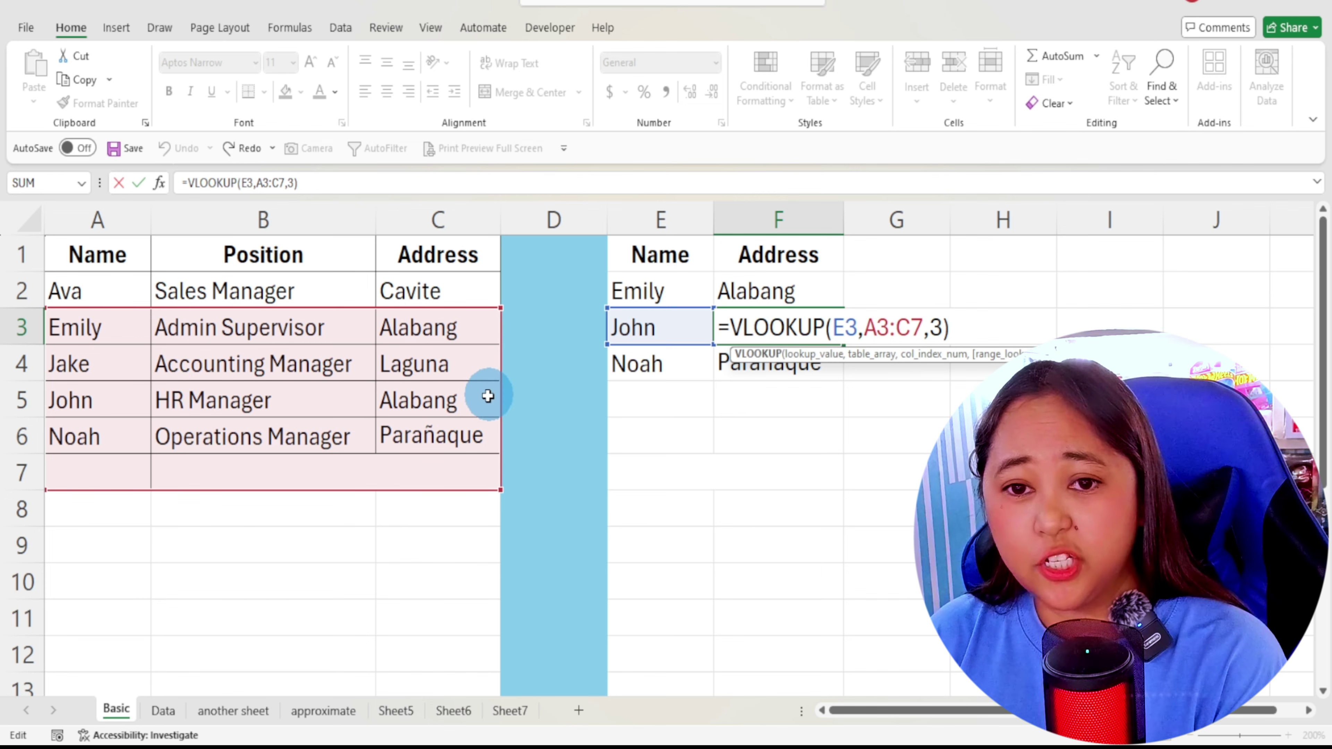
{"action": "key", "text": "Return"}
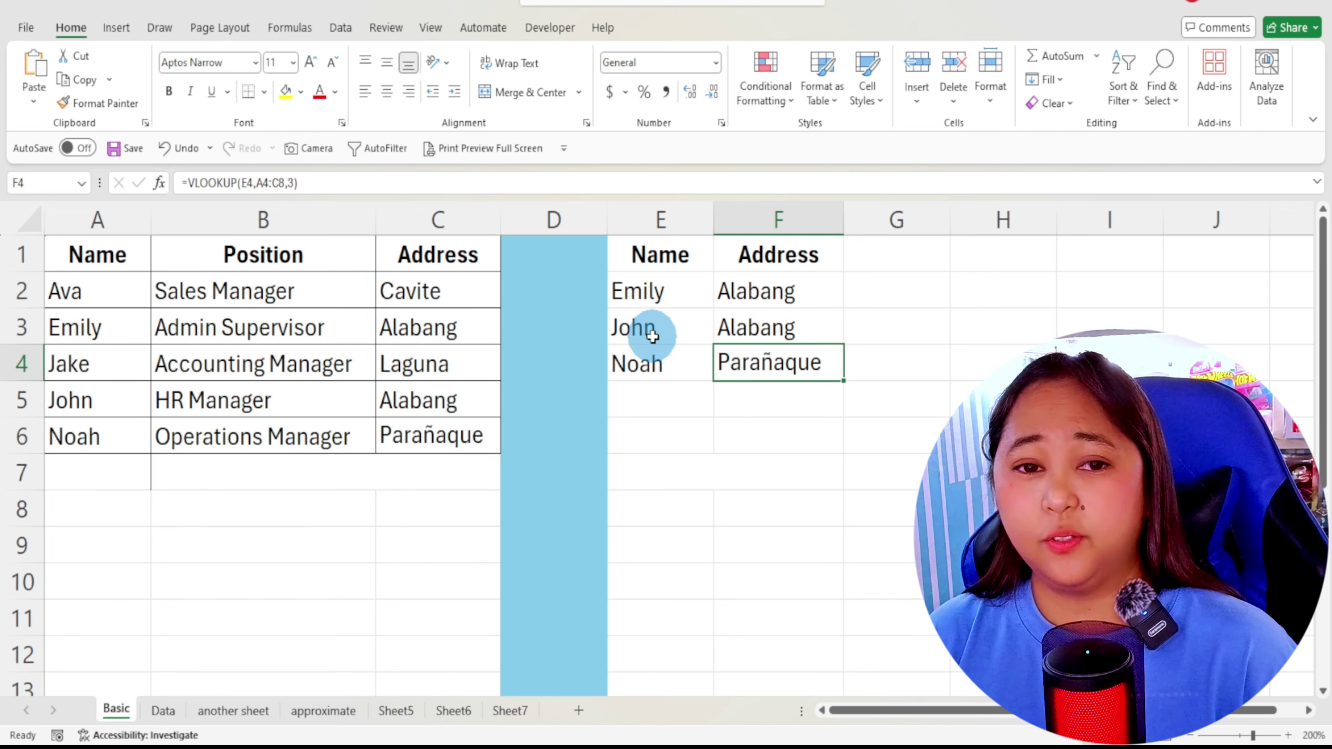
Step: Replace the lookup name in E3 with the name from A2 of the source table
{"action": "left_click", "coordinate": [654, 331]}
{"action": "type", "text": "Av"}
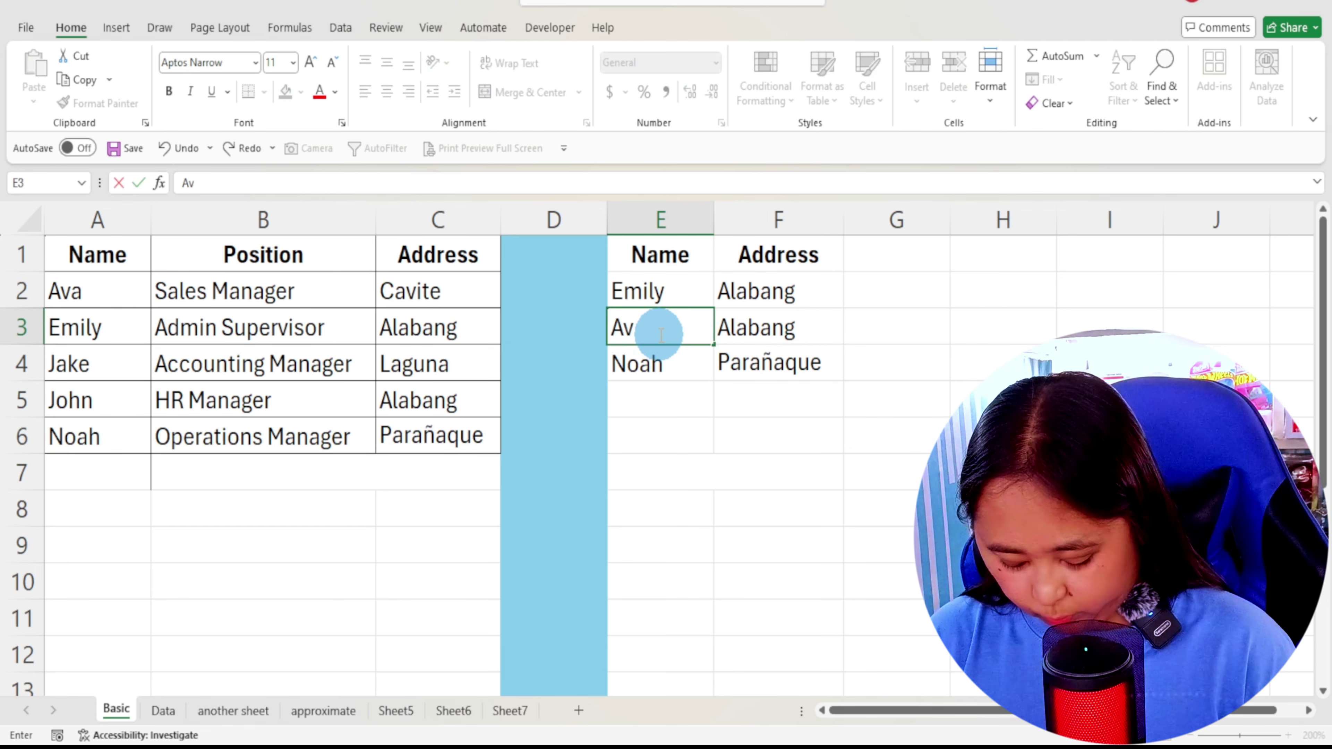
{"action": "type", "text": "a"}
{"action": "key", "text": "Return"}
Step: Examine which table range the lookup formula in F3 refers to
{"action": "left_click", "coordinate": [787, 328]}
{"action": "key", "text": "Left"}
{"action": "double_click", "coordinate": [803, 328]}
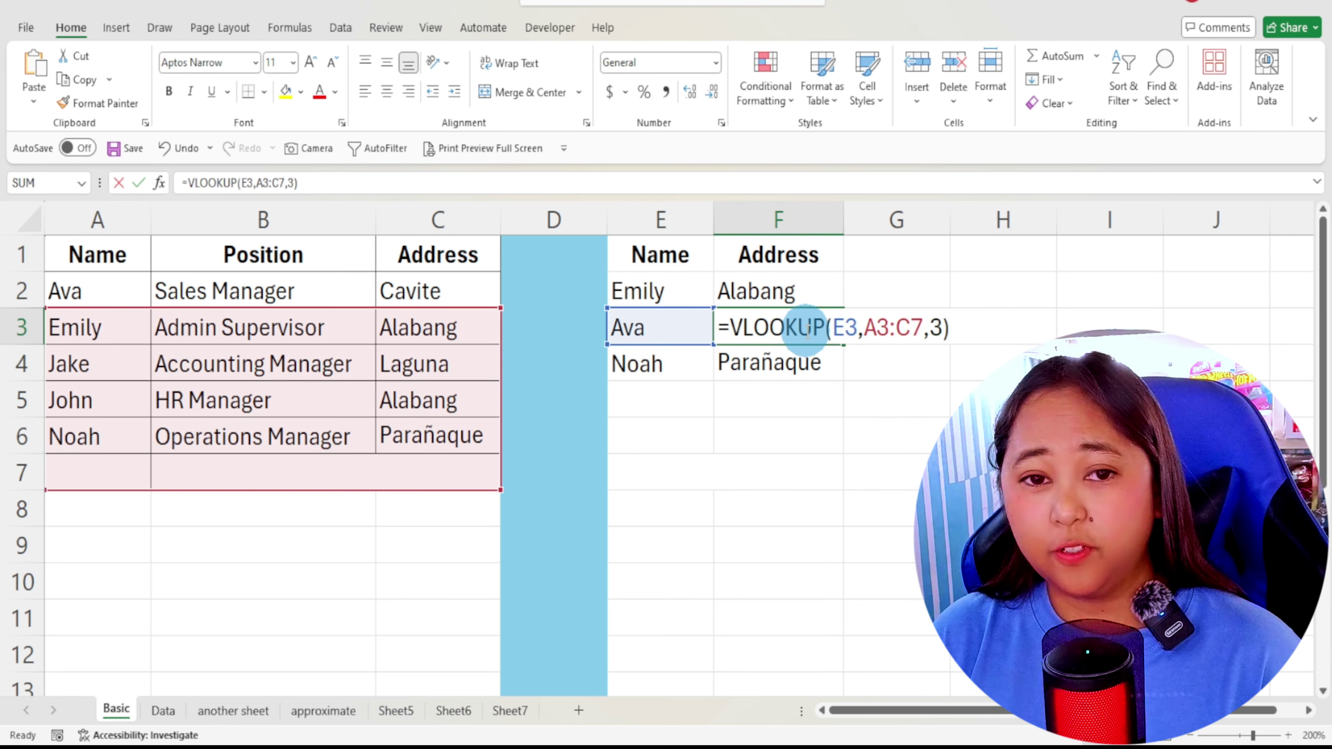
{"action": "left_click_drag", "start_coordinate": [808, 330], "coordinate": [799, 329]}
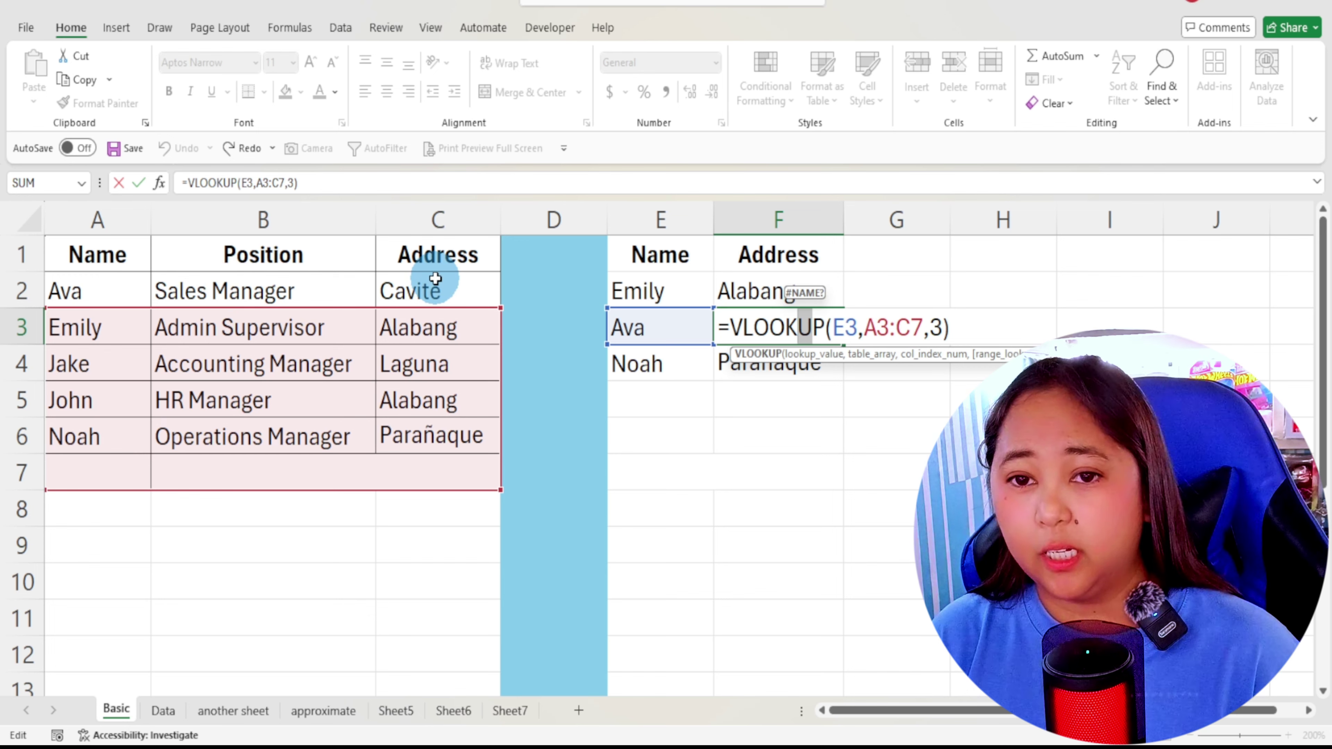
{"action": "key", "text": "ctrl+Return"}
Step: Edit the VLOOKUP formula in F2 to use the absolute range $A$2:$C$6 and 0 for an exact match
{"action": "left_click", "coordinate": [770, 285]}
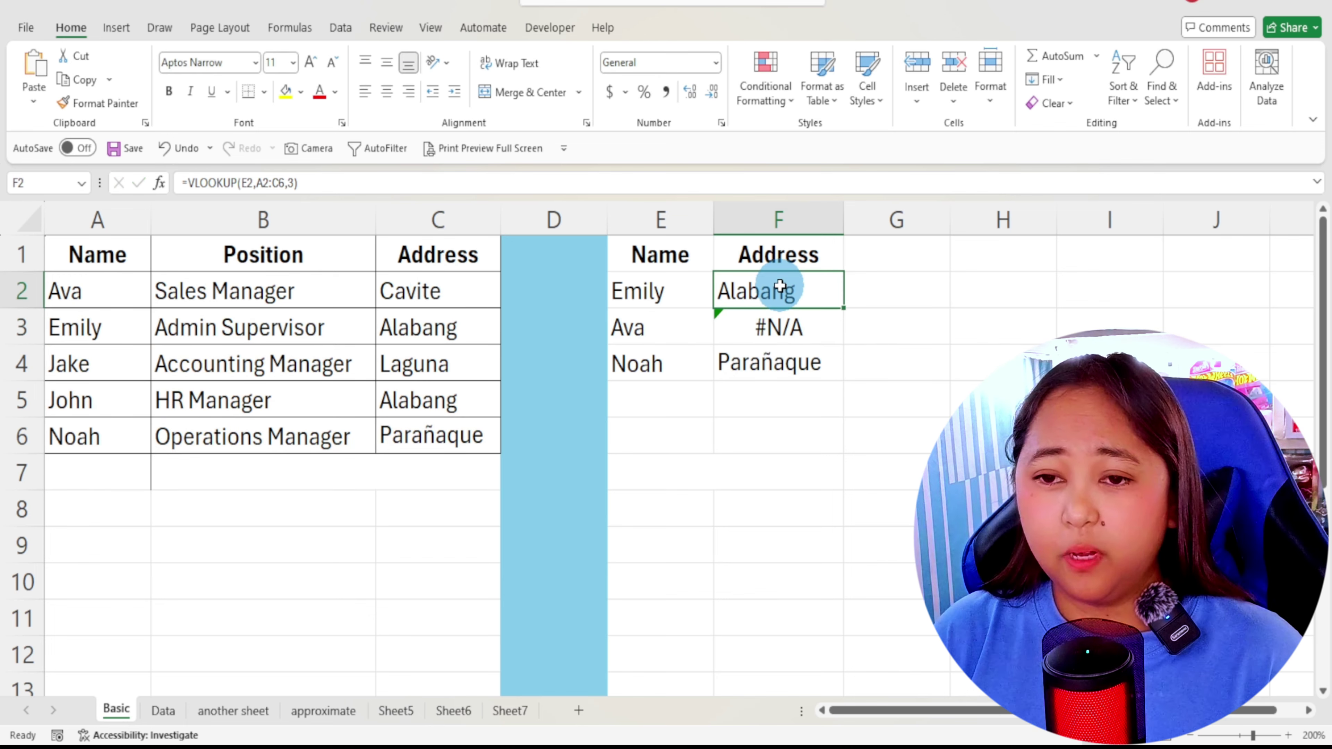
{"action": "double_click", "coordinate": [761, 286]}
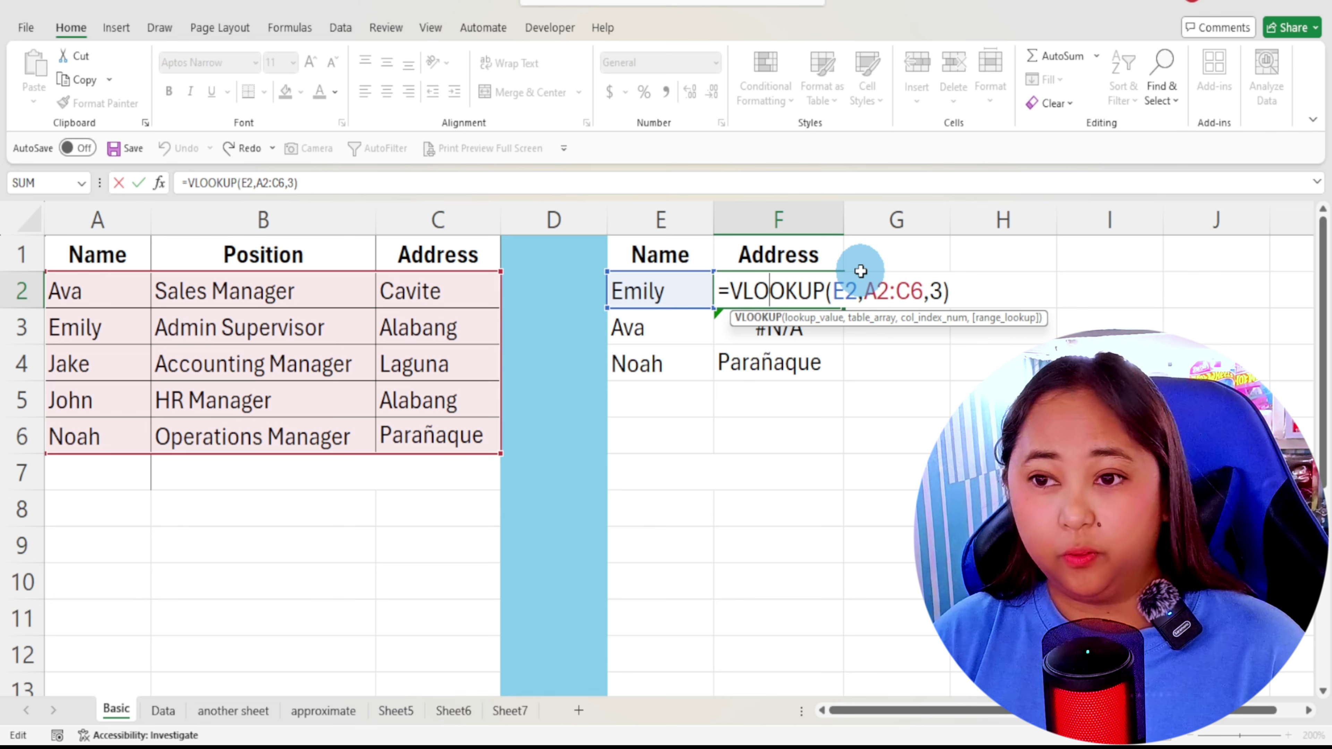
{"action": "left_click", "coordinate": [893, 291]}
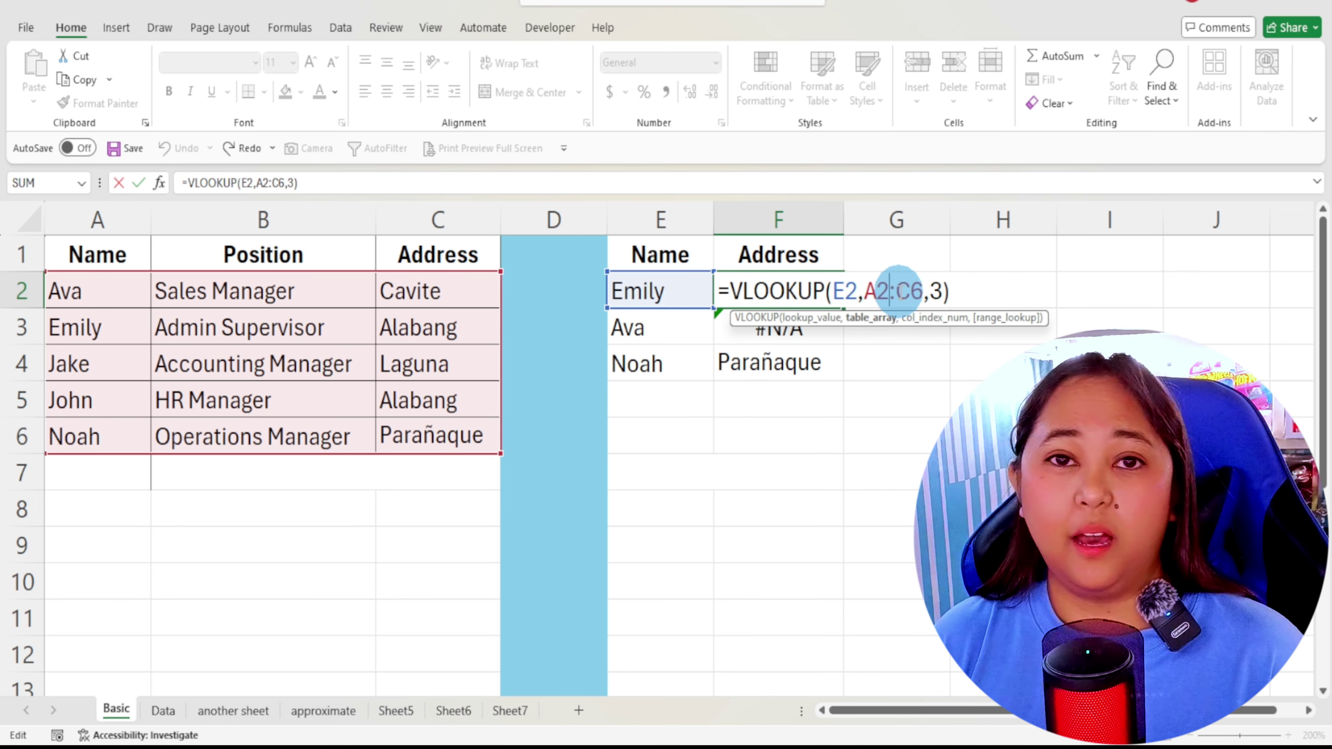
{"action": "left_click_drag", "start_coordinate": [864, 291], "coordinate": [929, 291]}
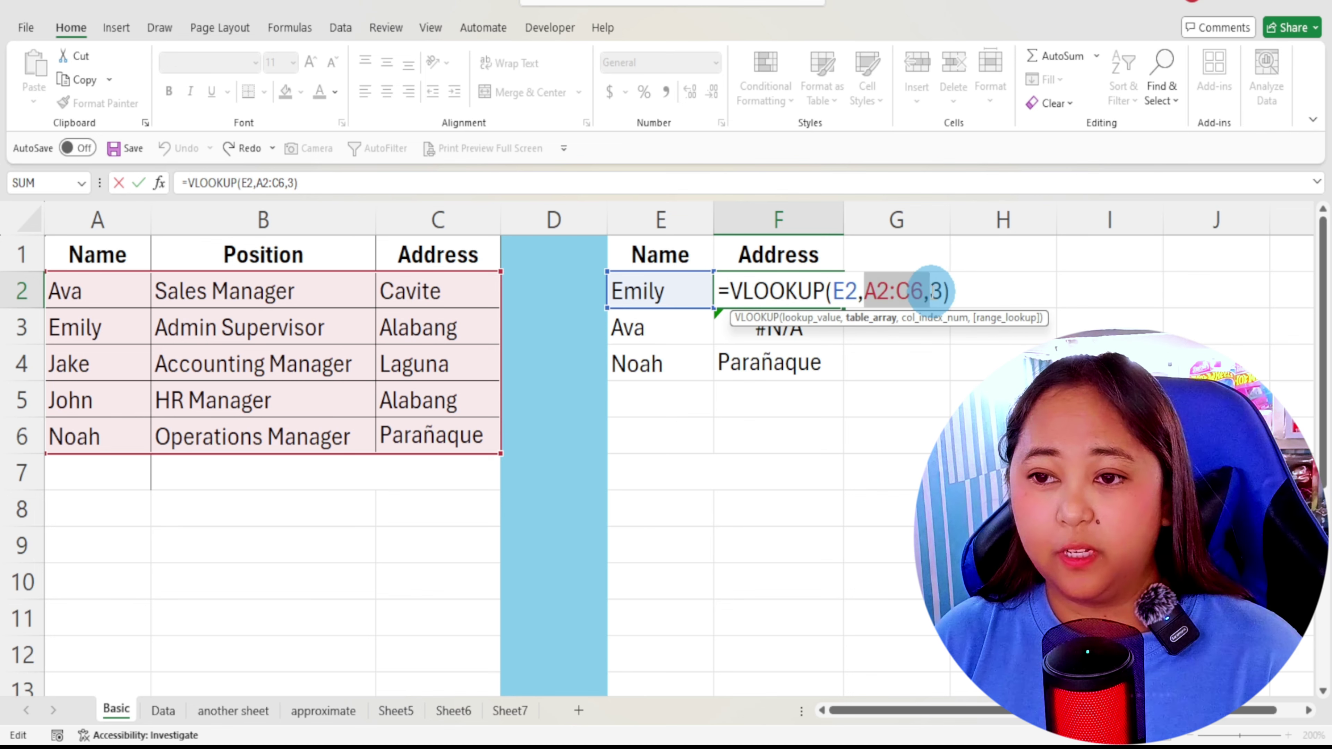
{"action": "key", "text": "F4"}
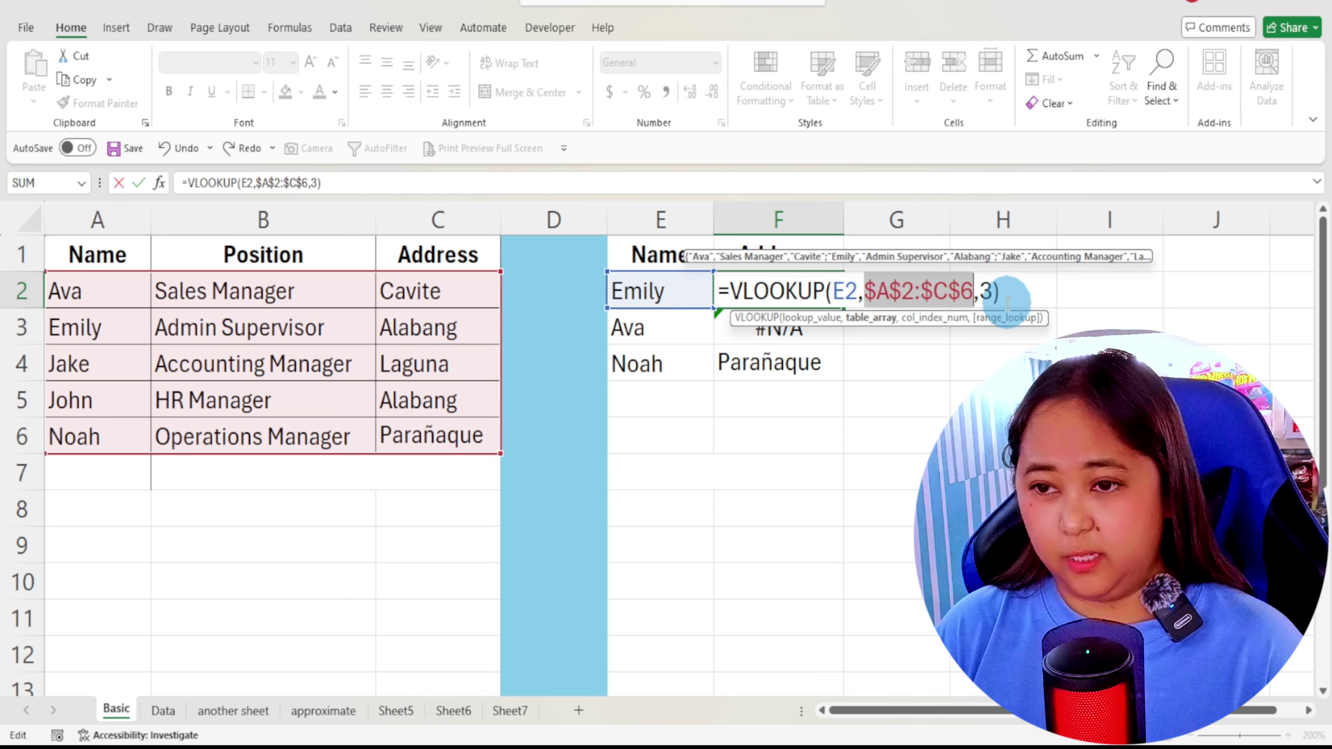
{"action": "left_click", "coordinate": [987, 292]}
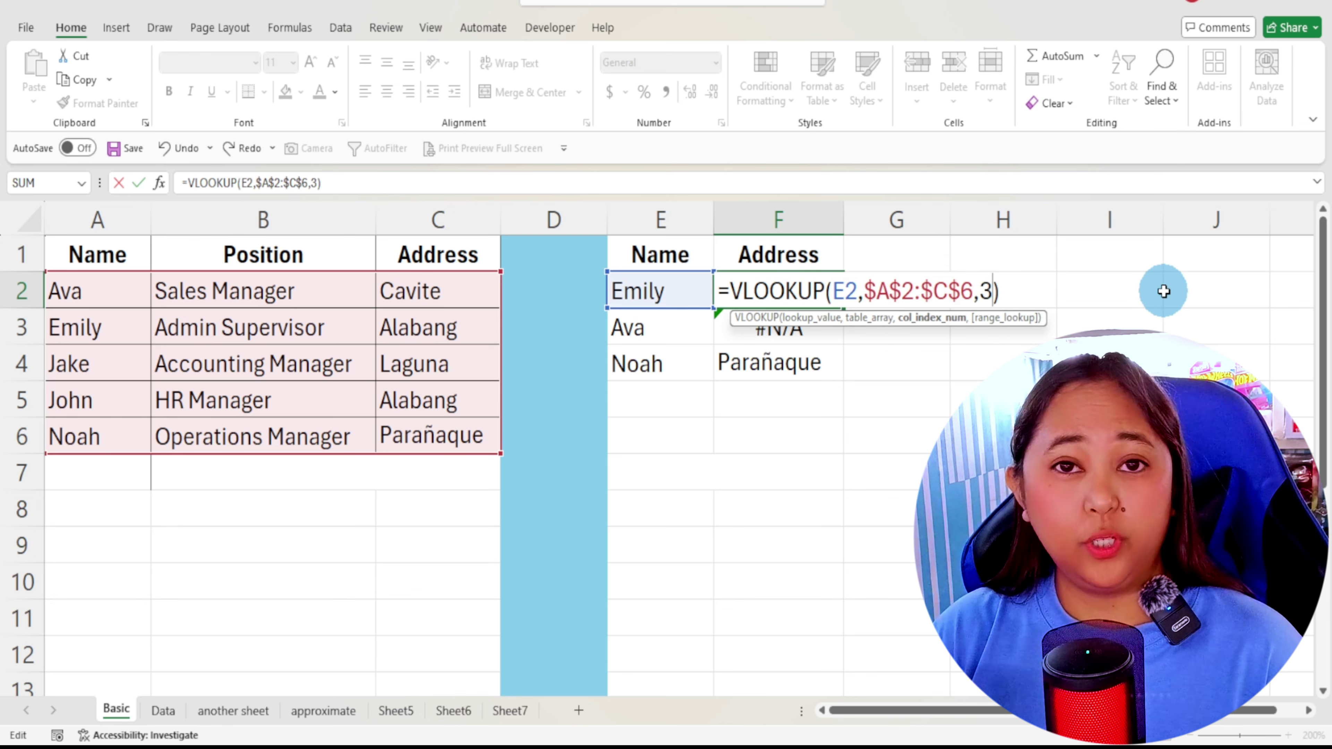
{"action": "type", "text": ","}
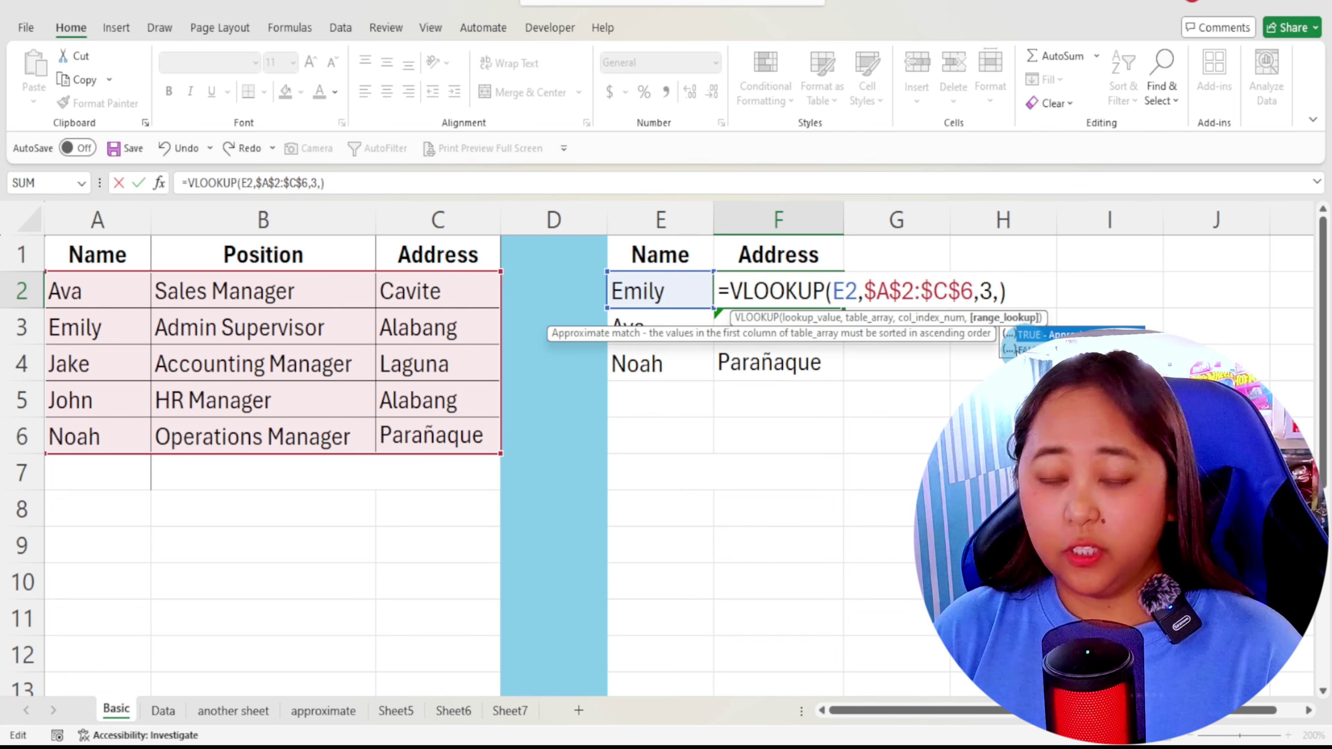
{"action": "type", "text": "0"}
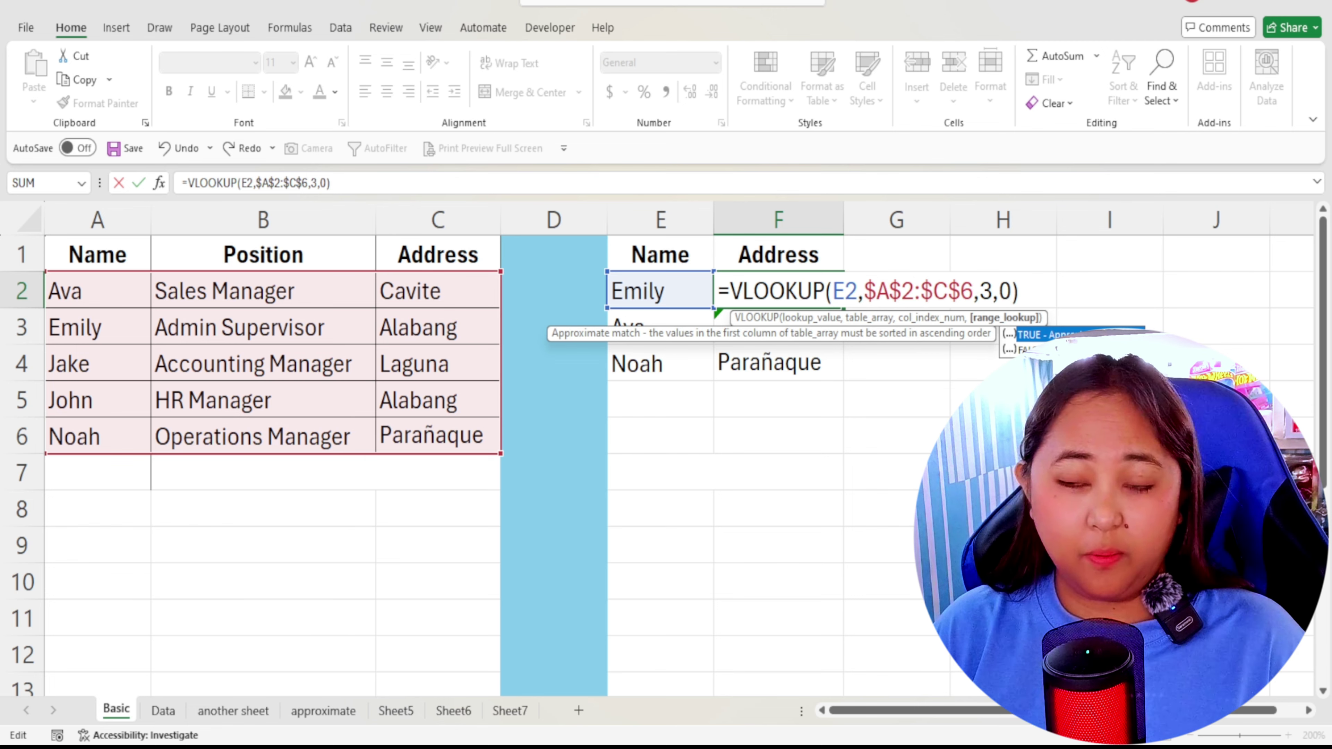
{"action": "key", "text": "ctrl+Return"}
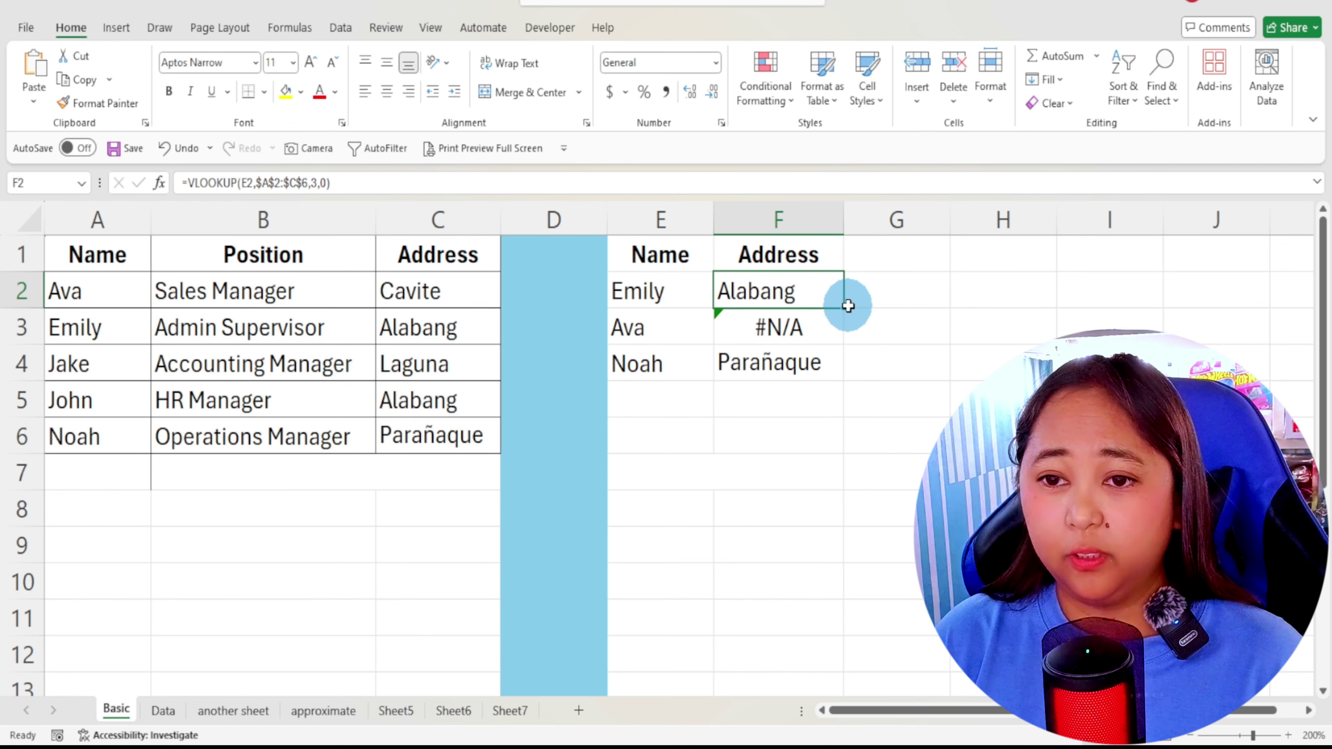
Step: Fill the F2 formula down to F4 and compare the address in F3 with the source table
{"action": "double_click", "coordinate": [848, 306]}
{"action": "left_click", "coordinate": [659, 362]}
{"action": "left_click", "coordinate": [95, 297]}
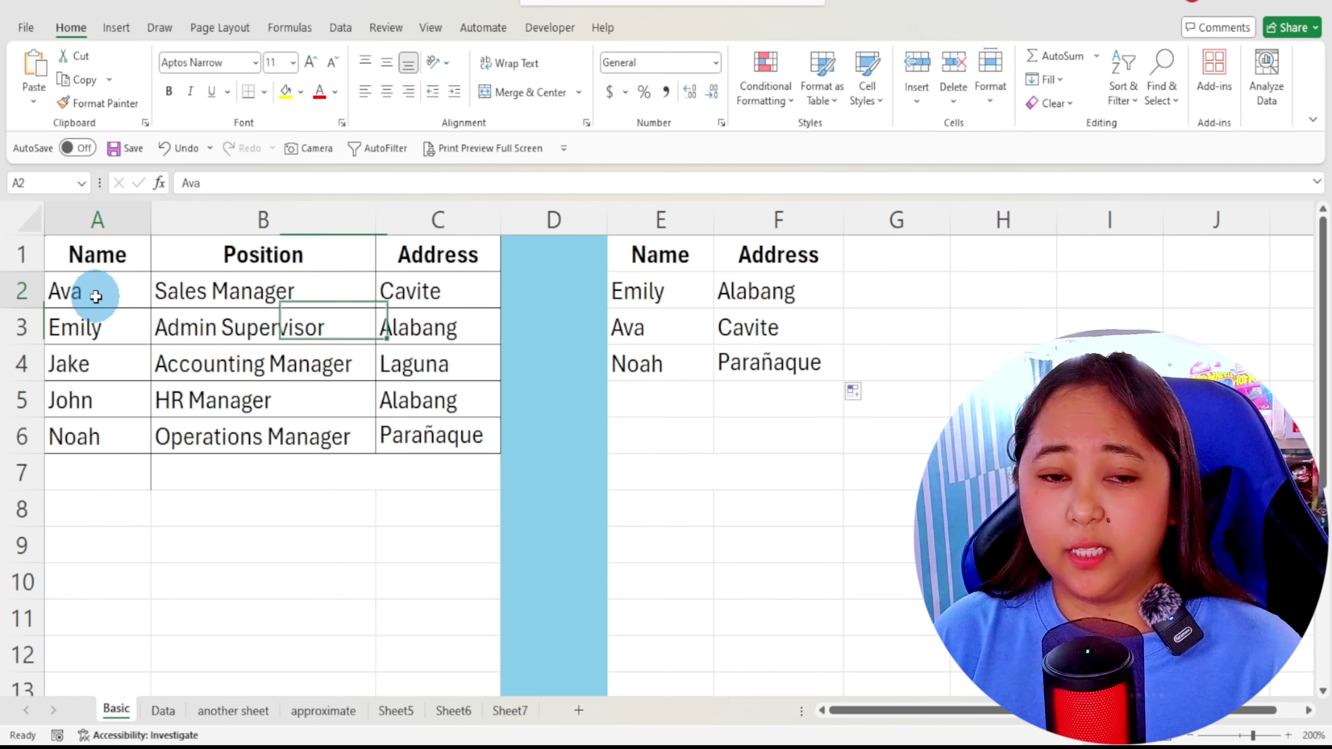
{"action": "left_click", "coordinate": [748, 321]}
{"action": "left_click", "coordinate": [410, 291]}
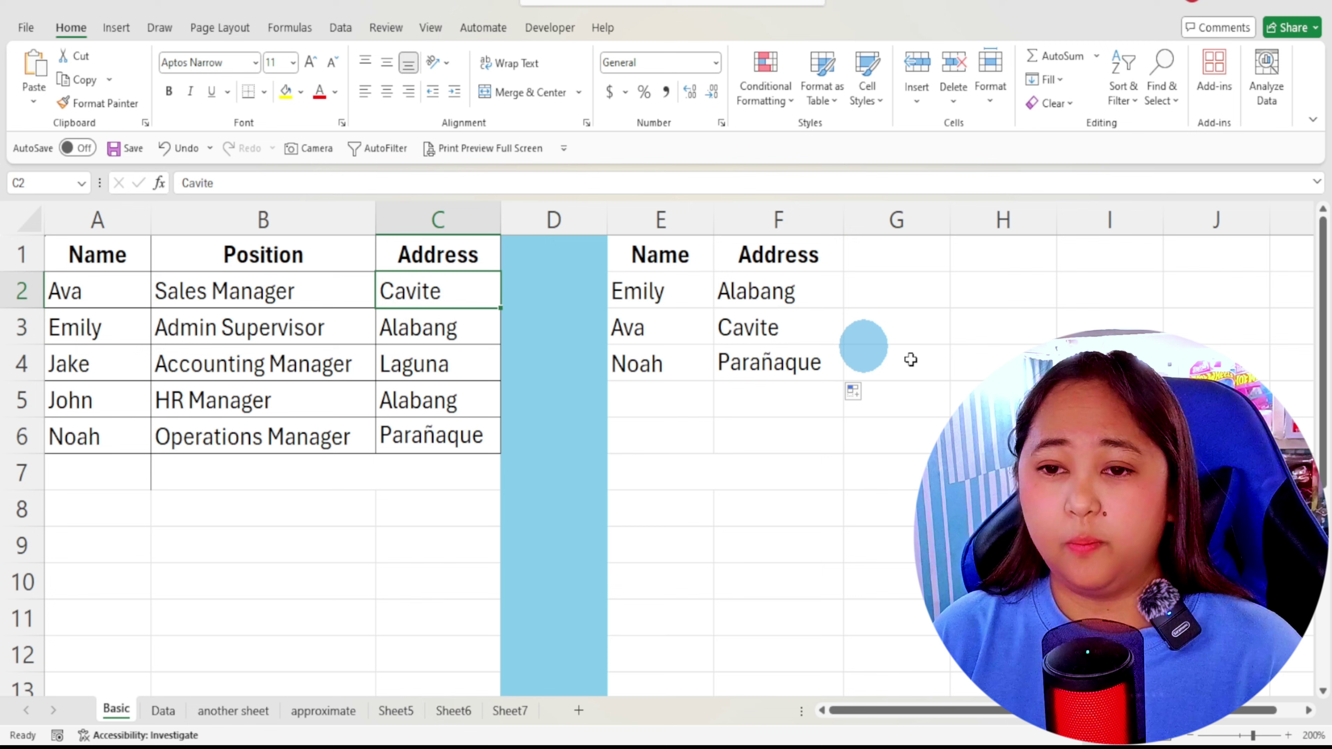
Step: Inspect the formulas in F3 and F4 to verify their locked table range
{"action": "double_click", "coordinate": [755, 338]}
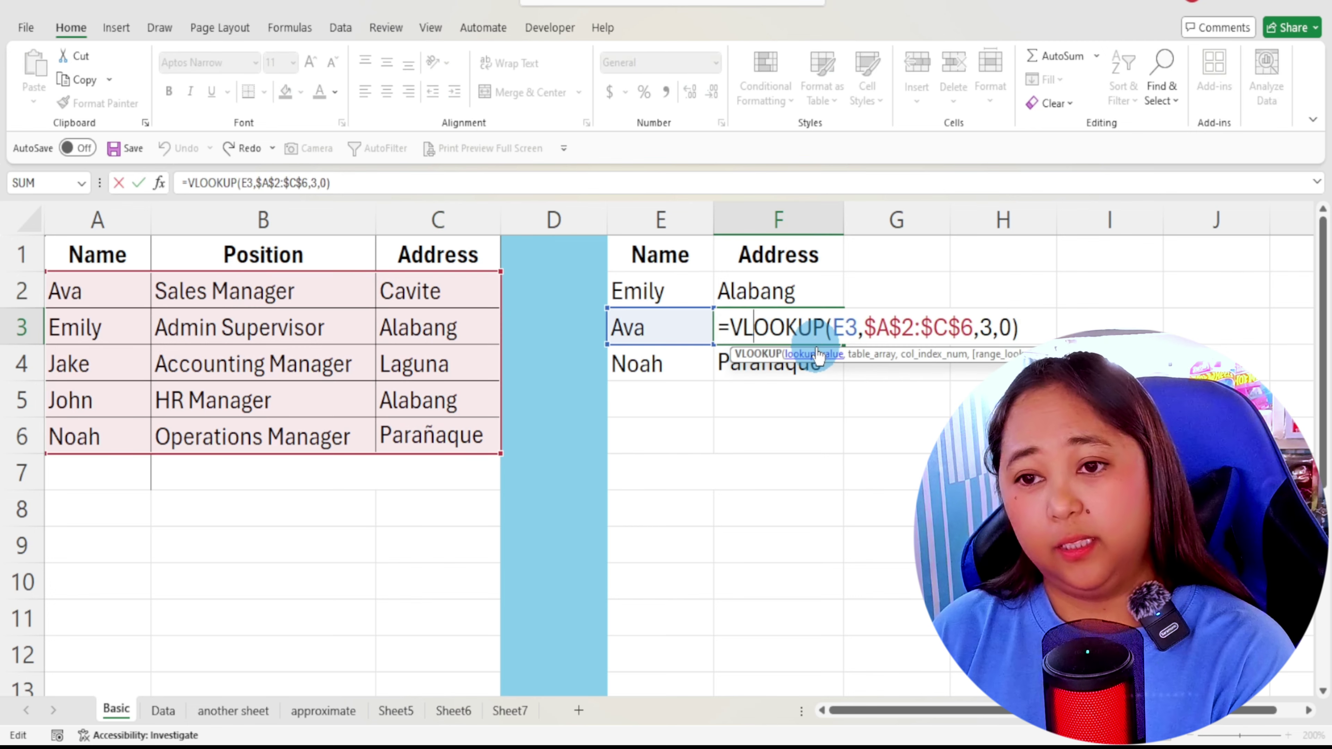
{"action": "key", "text": "Return"}
{"action": "double_click", "coordinate": [785, 363]}
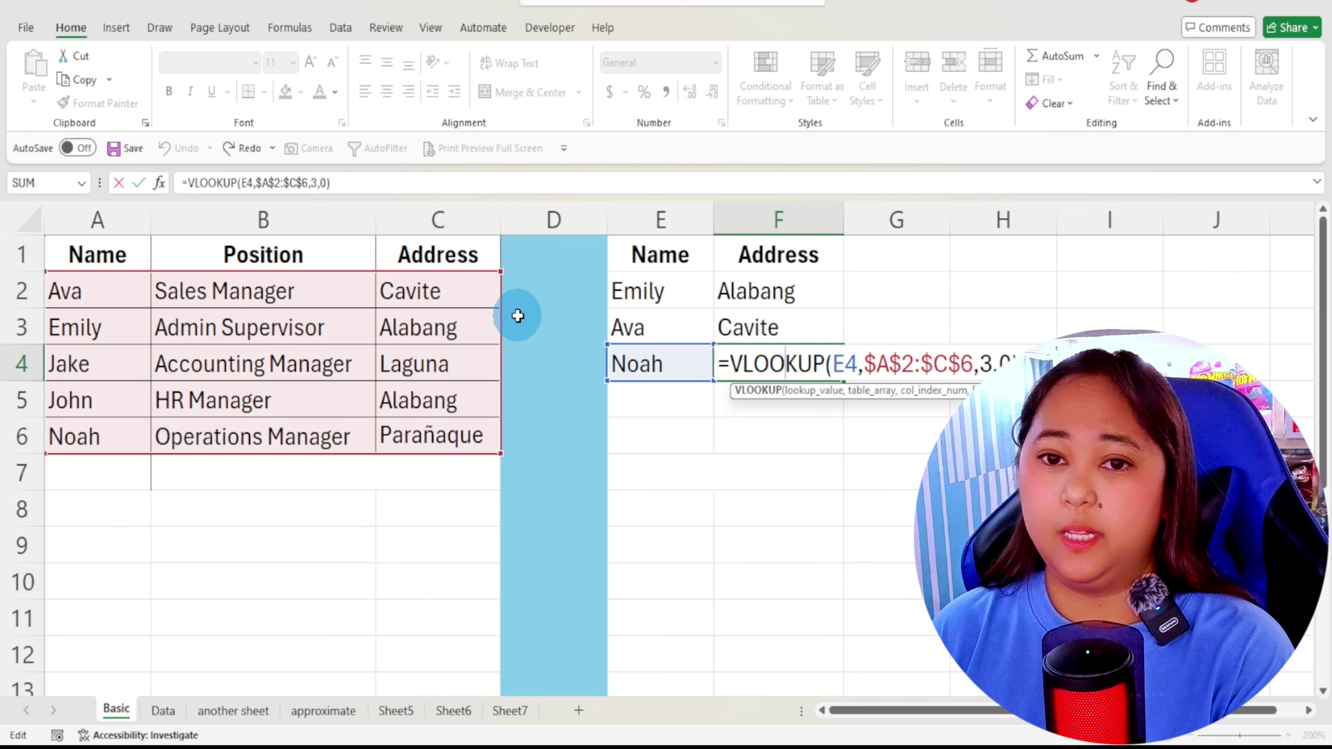
{"action": "key", "text": "Return"}
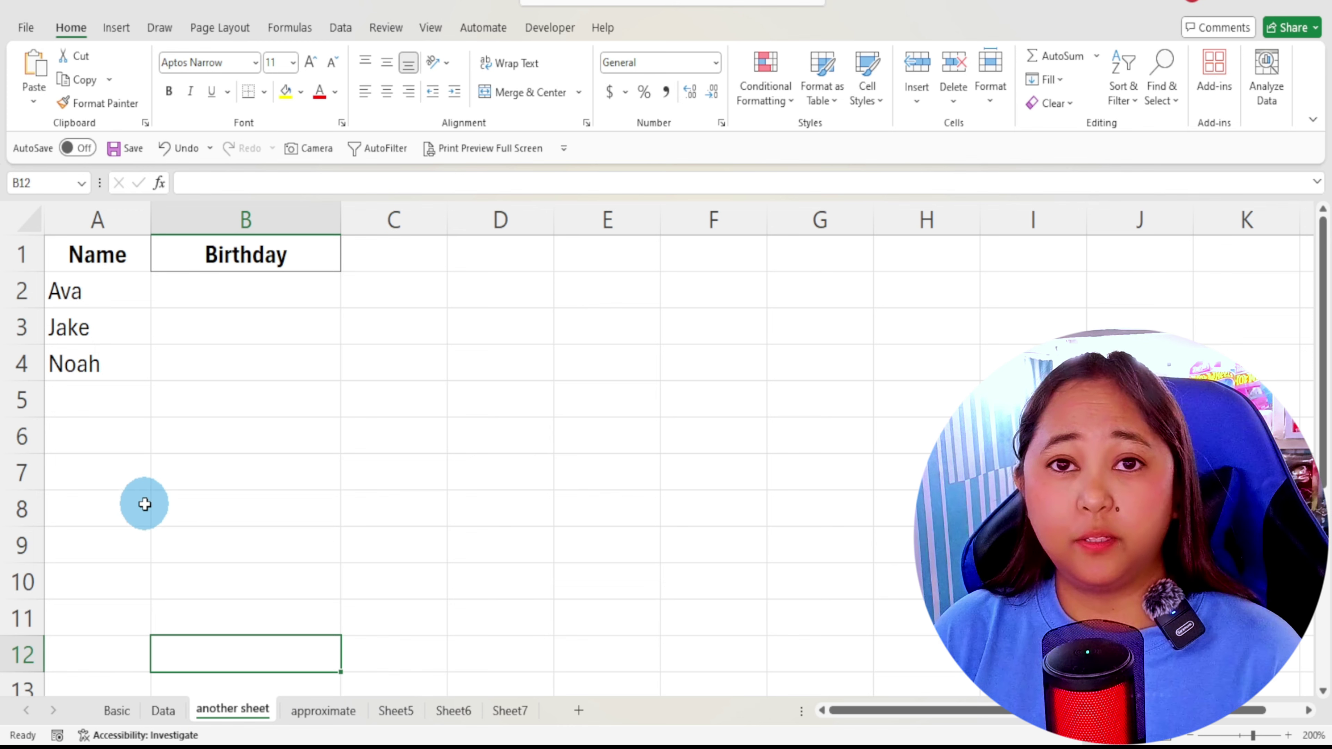
Step: Examine the Name, Birthday and Position source table on the Data worksheet and return to another sheet
{"action": "left_click", "coordinate": [145, 504]}
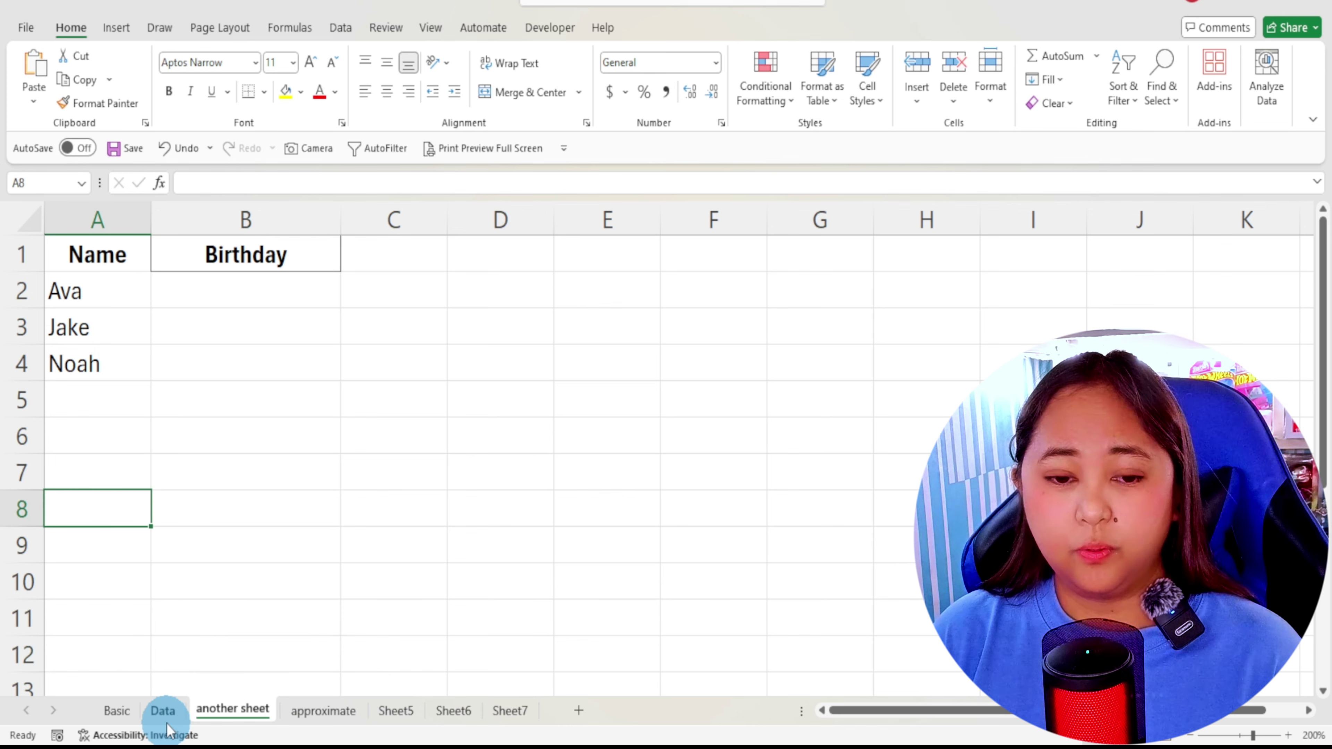
{"action": "left_click", "coordinate": [209, 292]}
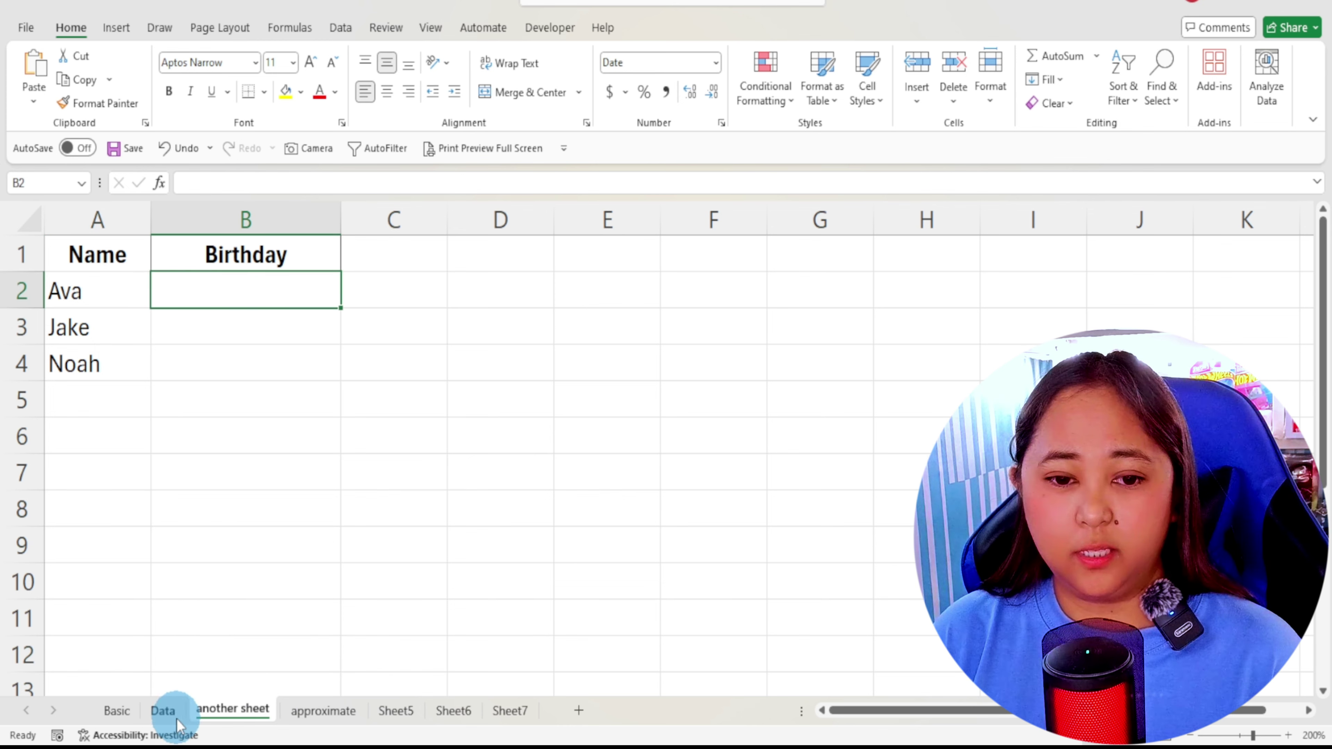
{"action": "left_click", "coordinate": [166, 712]}
{"action": "left_click_drag", "start_coordinate": [118, 297], "coordinate": [520, 337]}
{"action": "left_click", "coordinate": [490, 336]}
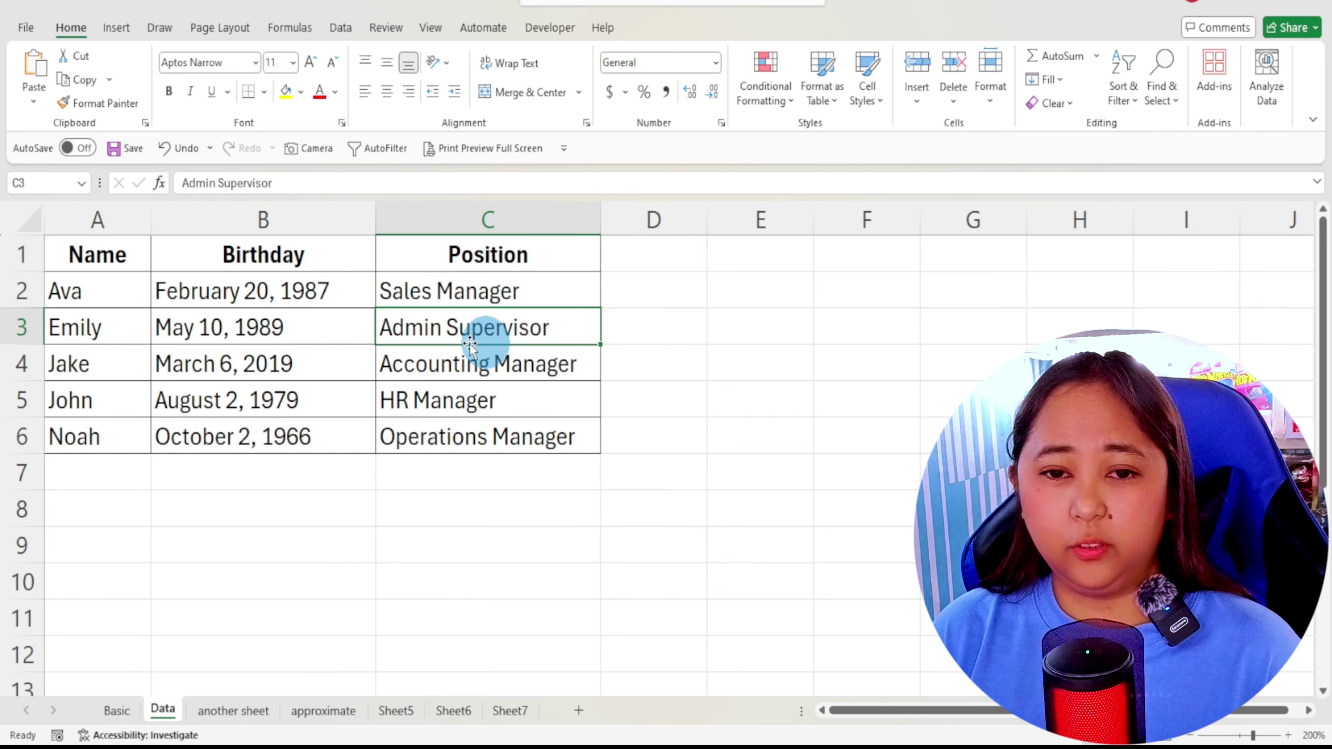
{"action": "left_click_drag", "start_coordinate": [104, 292], "coordinate": [398, 392]}
{"action": "left_click", "coordinate": [233, 711]}
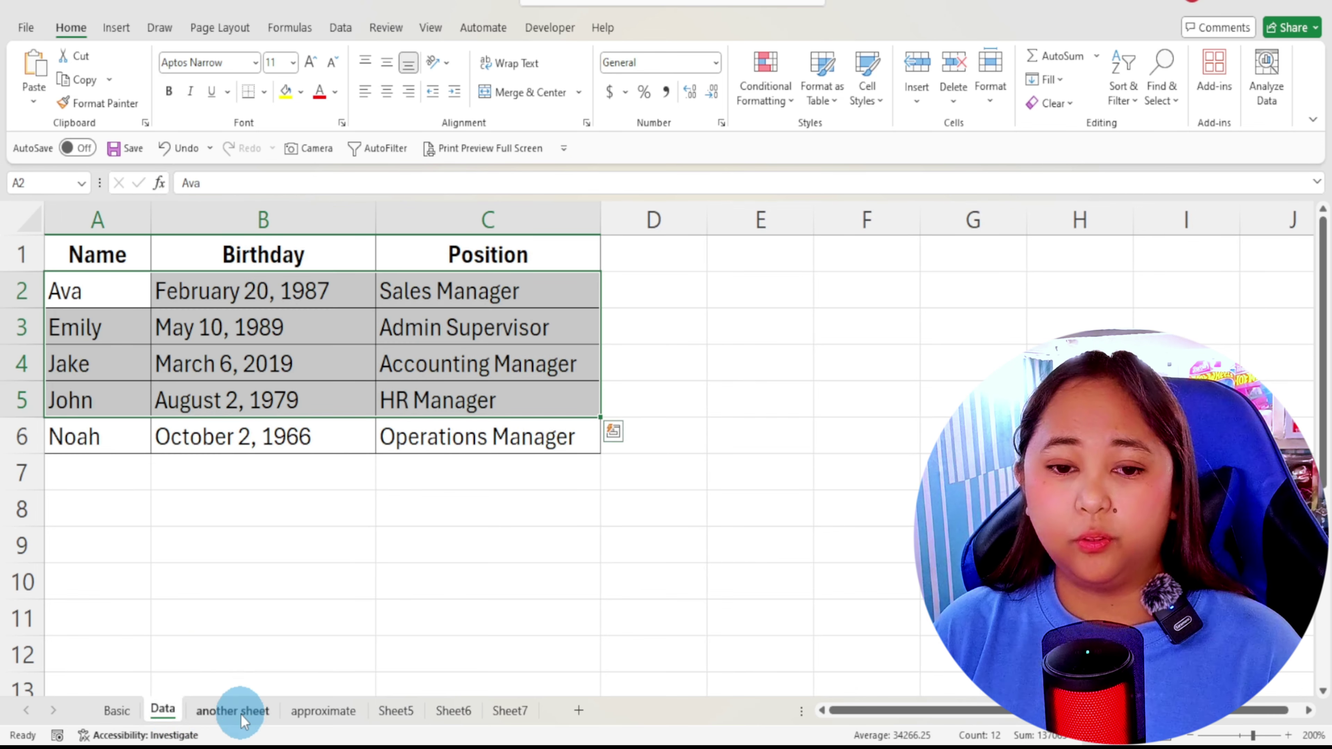
Step: Start a VLOOKUP formula in B2 with A2 as lookup value and the locked table range Data!$A$2:$B$6
{"action": "mouse_move", "coordinate": [235, 295]}
{"action": "left_mouse_down"}
{"action": "mouse_move", "coordinate": [211, 392]}
{"action": "mouse_move", "coordinate": [243, 293]}
{"action": "left_mouse_up"}
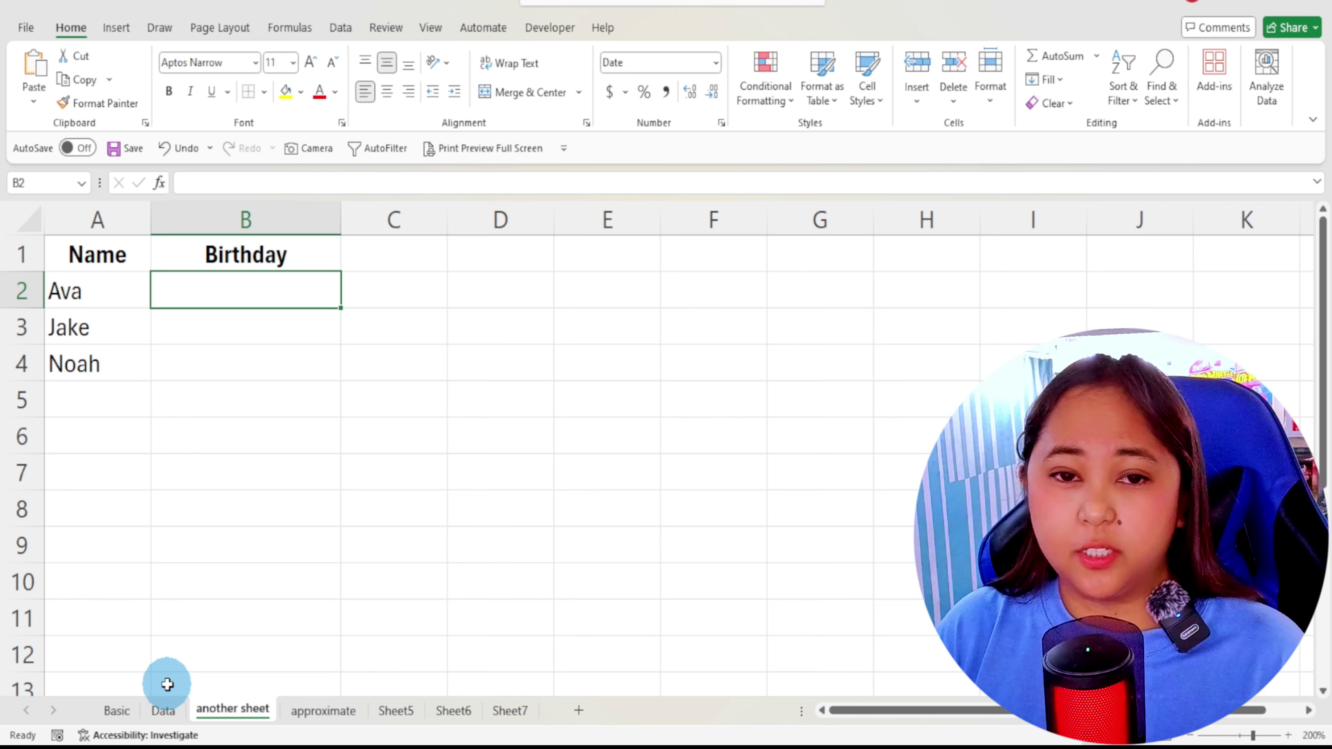
{"action": "type", "text": "=vl"}
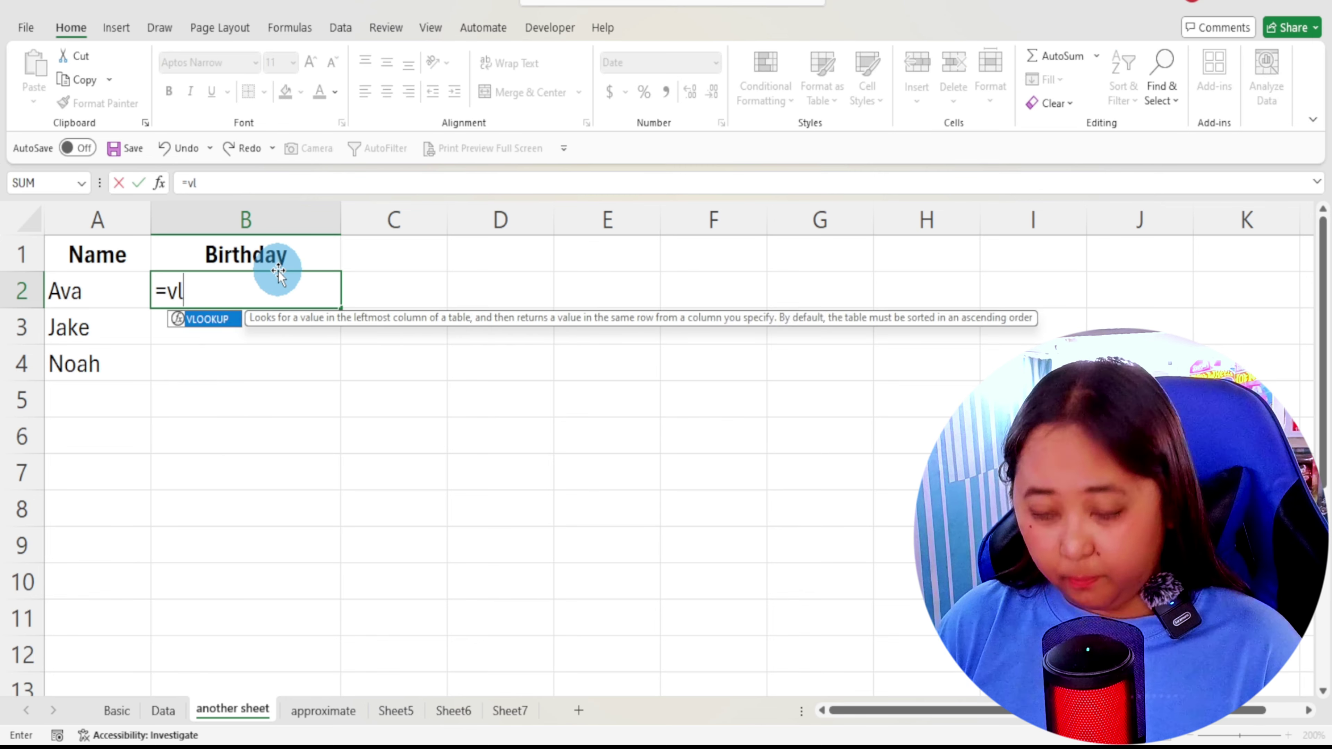
{"action": "key", "text": "Tab"}
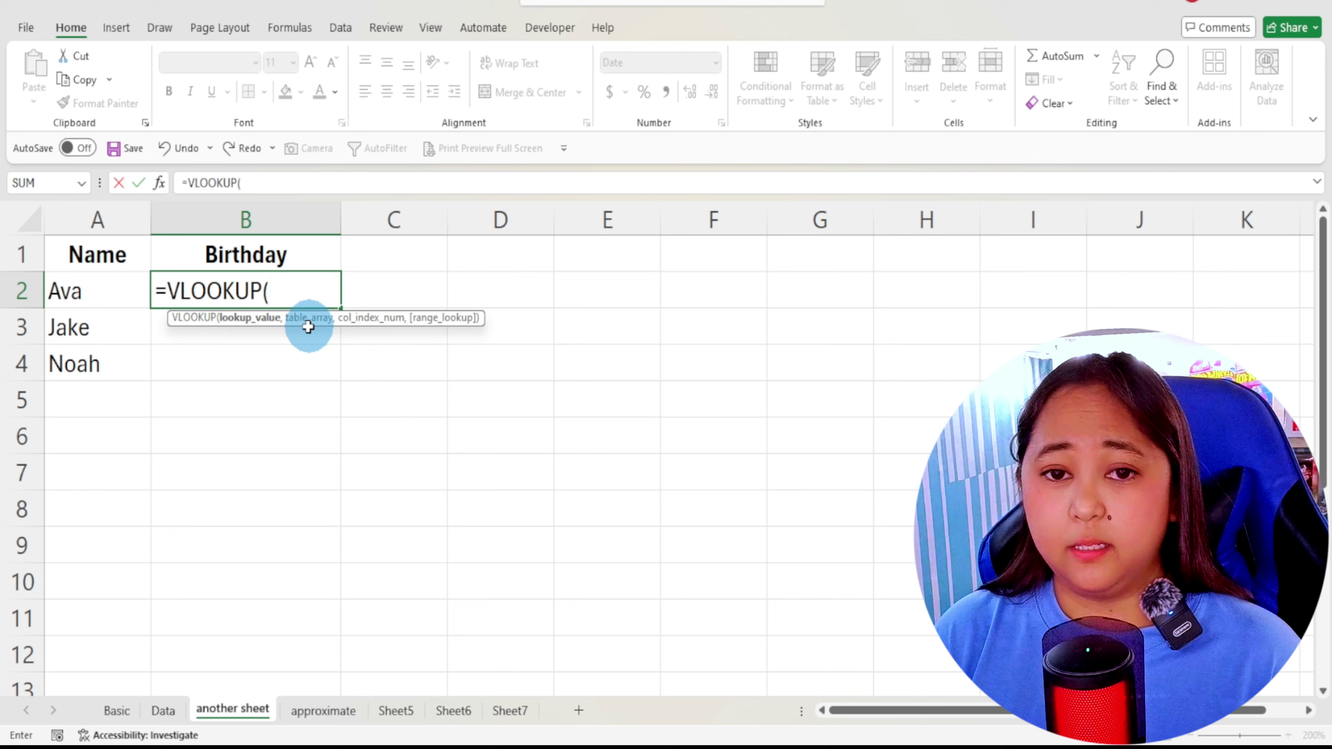
{"action": "left_click", "coordinate": [70, 292]}
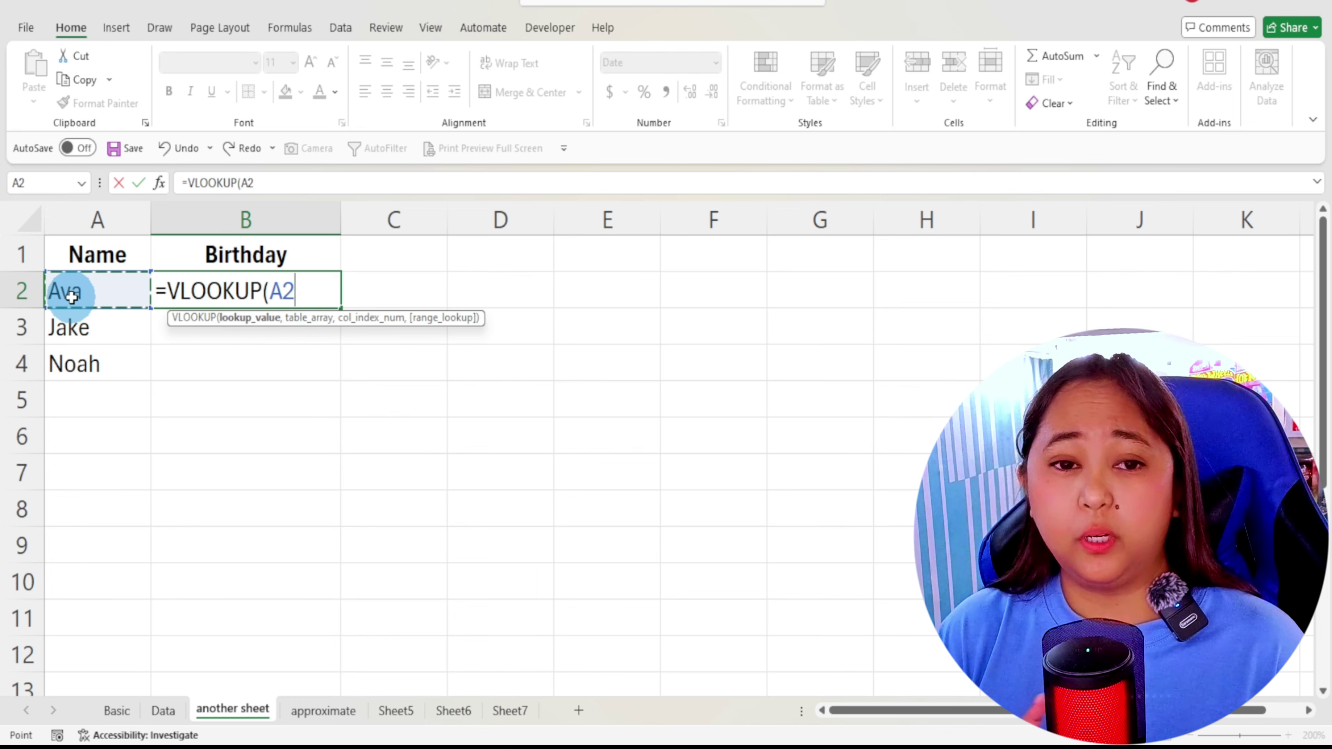
{"action": "type", "text": ","}
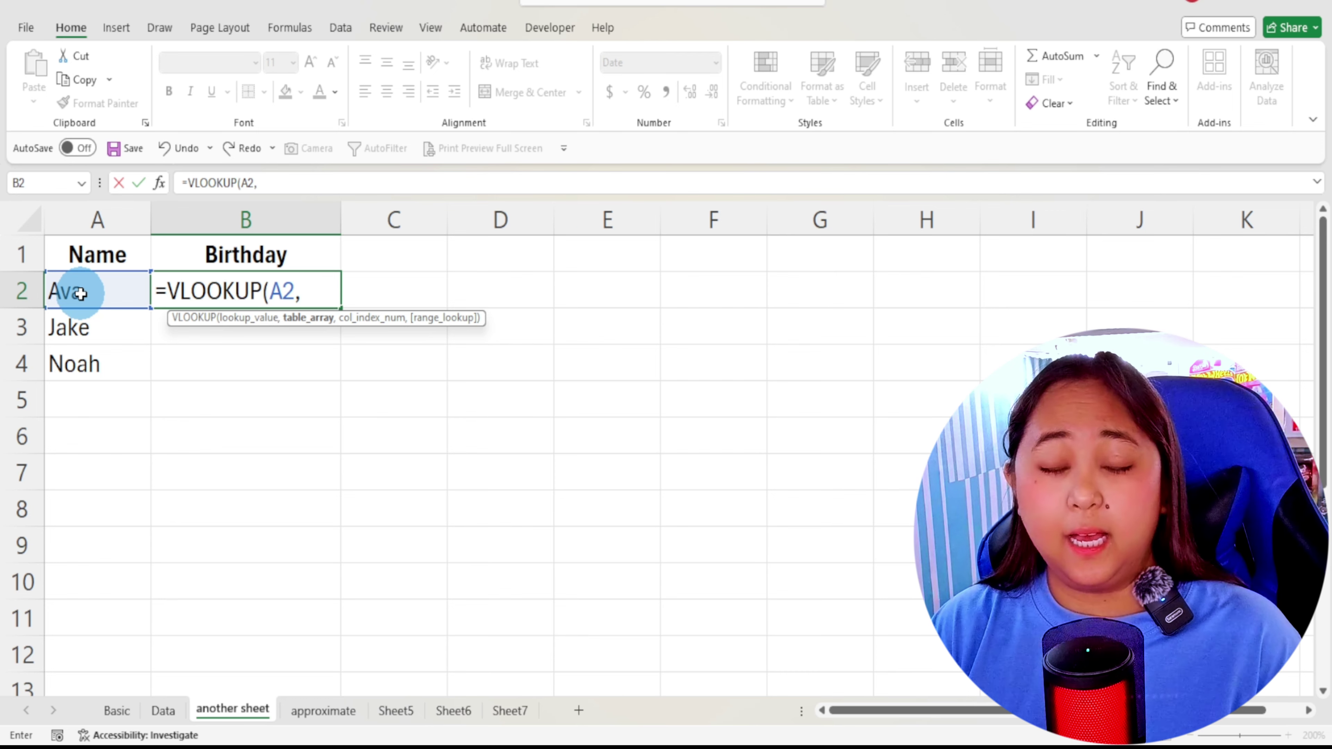
{"action": "left_click", "coordinate": [171, 715]}
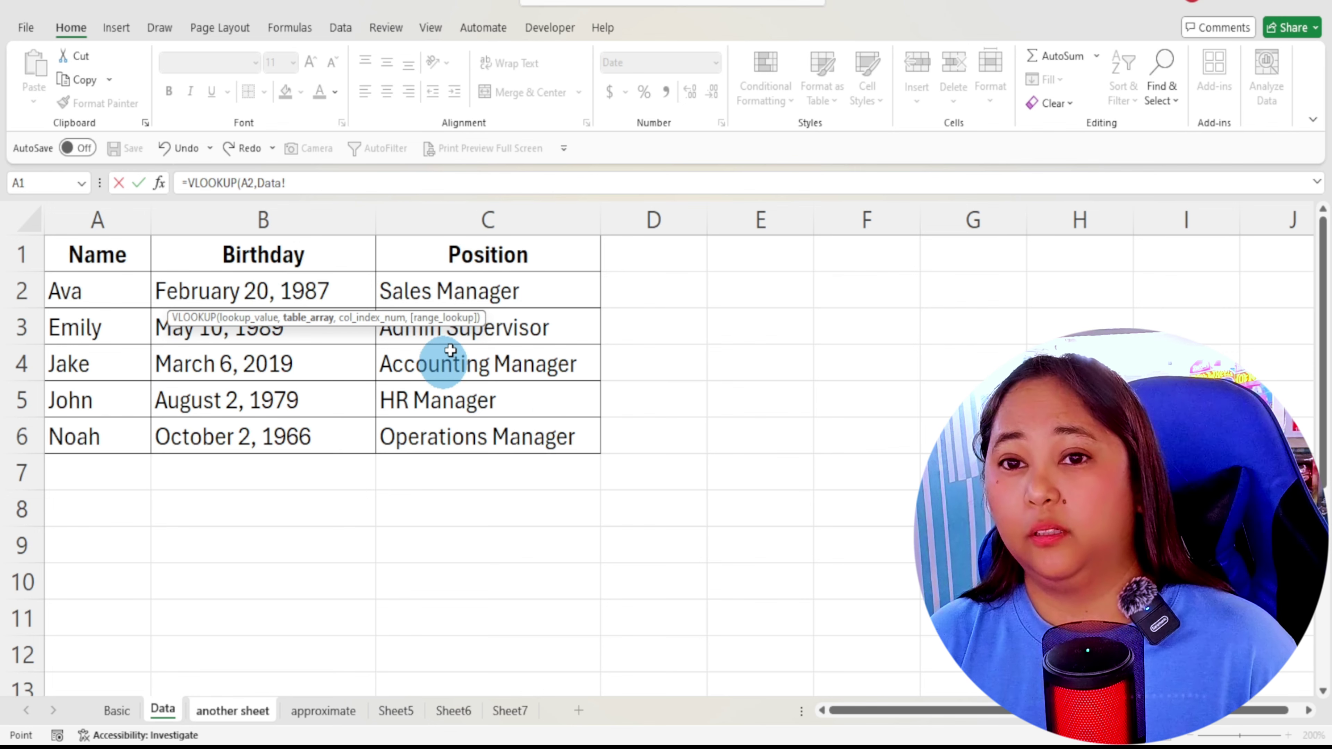
{"action": "left_click_drag", "start_coordinate": [81, 288], "coordinate": [190, 431]}
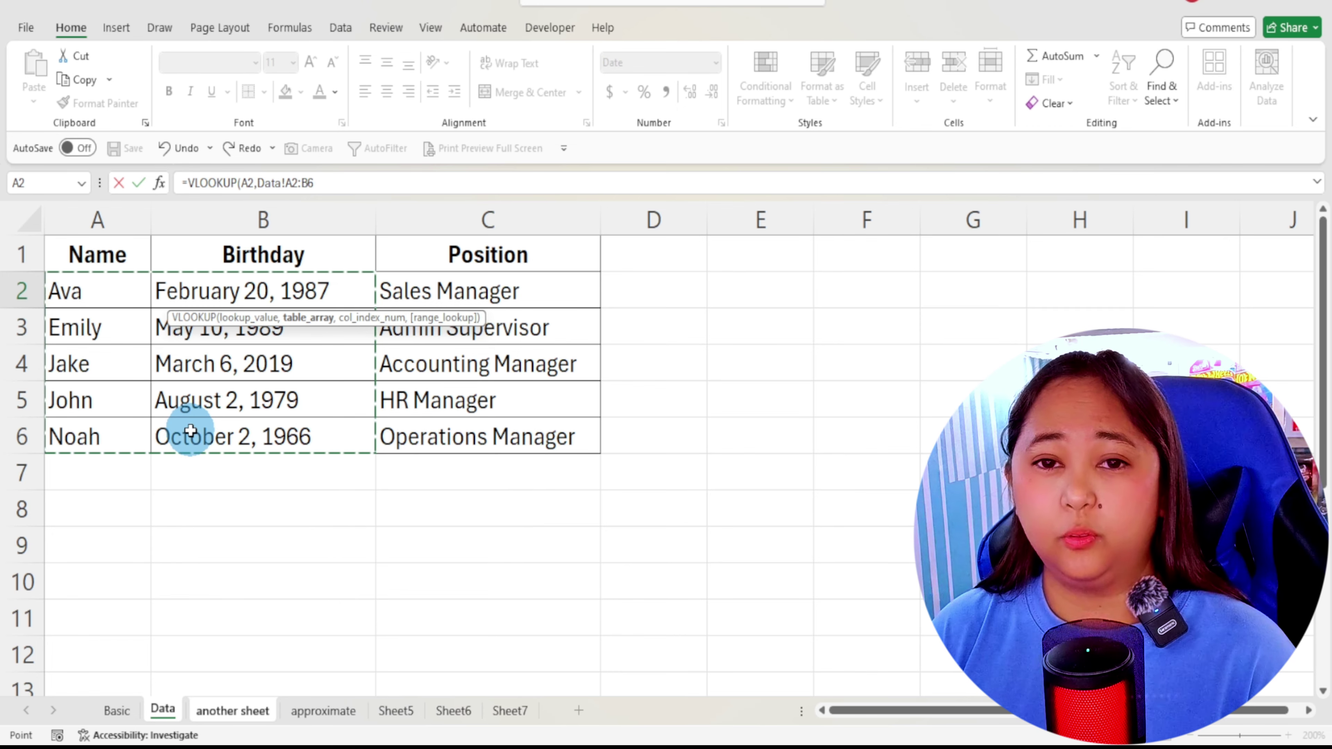
{"action": "key", "text": "F4"}
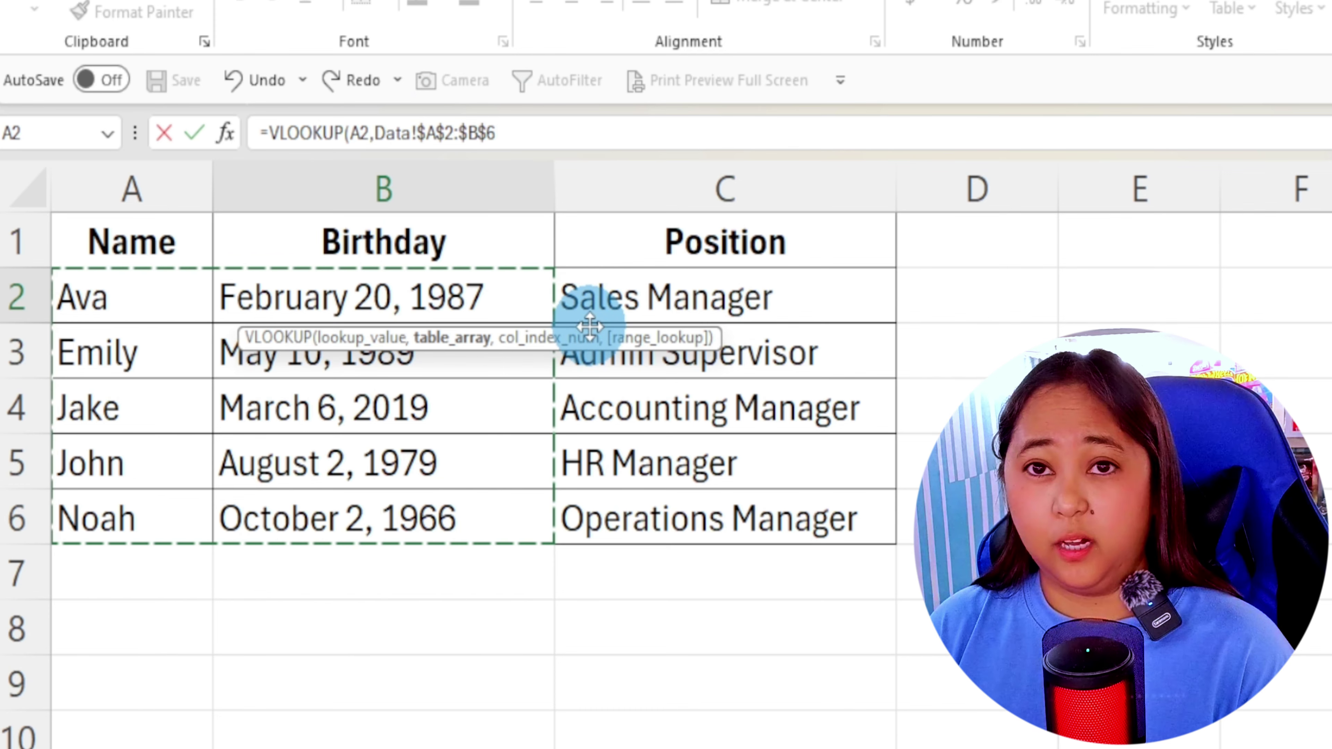
Step: Complete the B2 VLOOKUP formula with column index 2 and 0 for an exact match
{"action": "type", "text": ","}
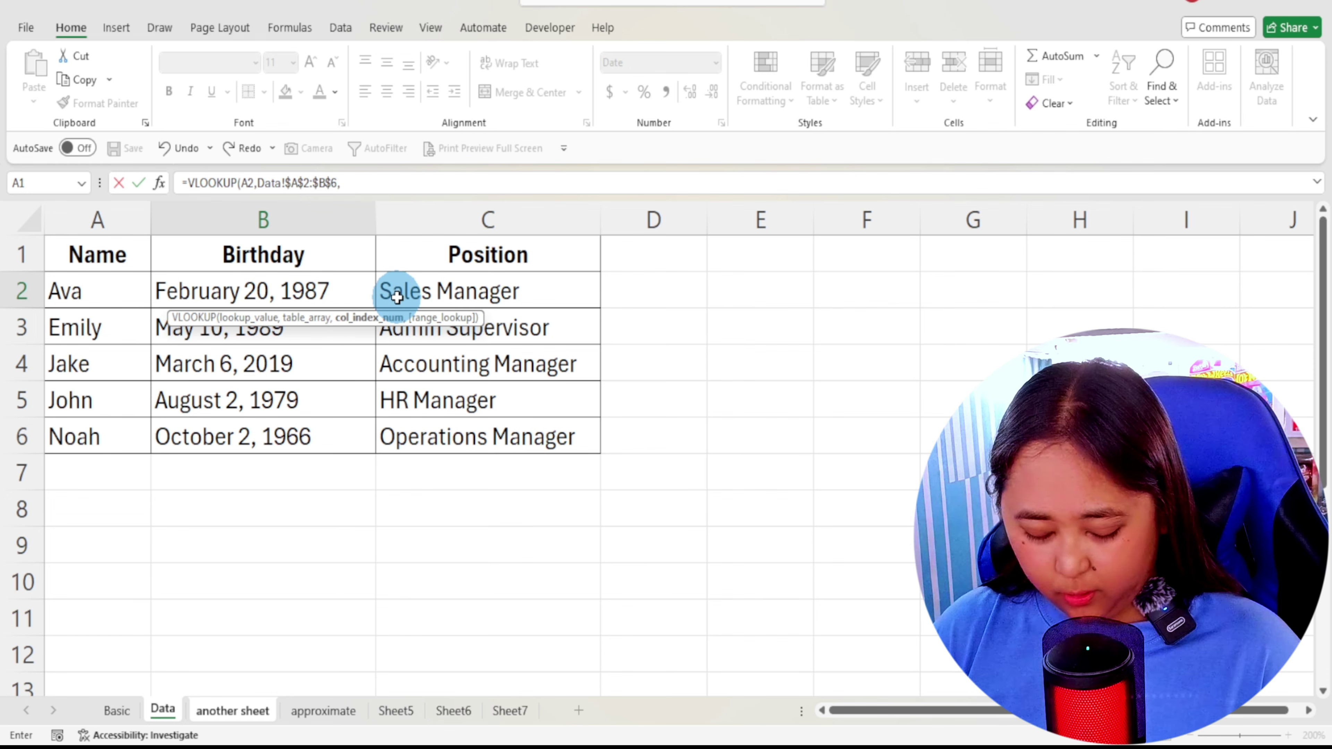
{"action": "type", "text": "2"}
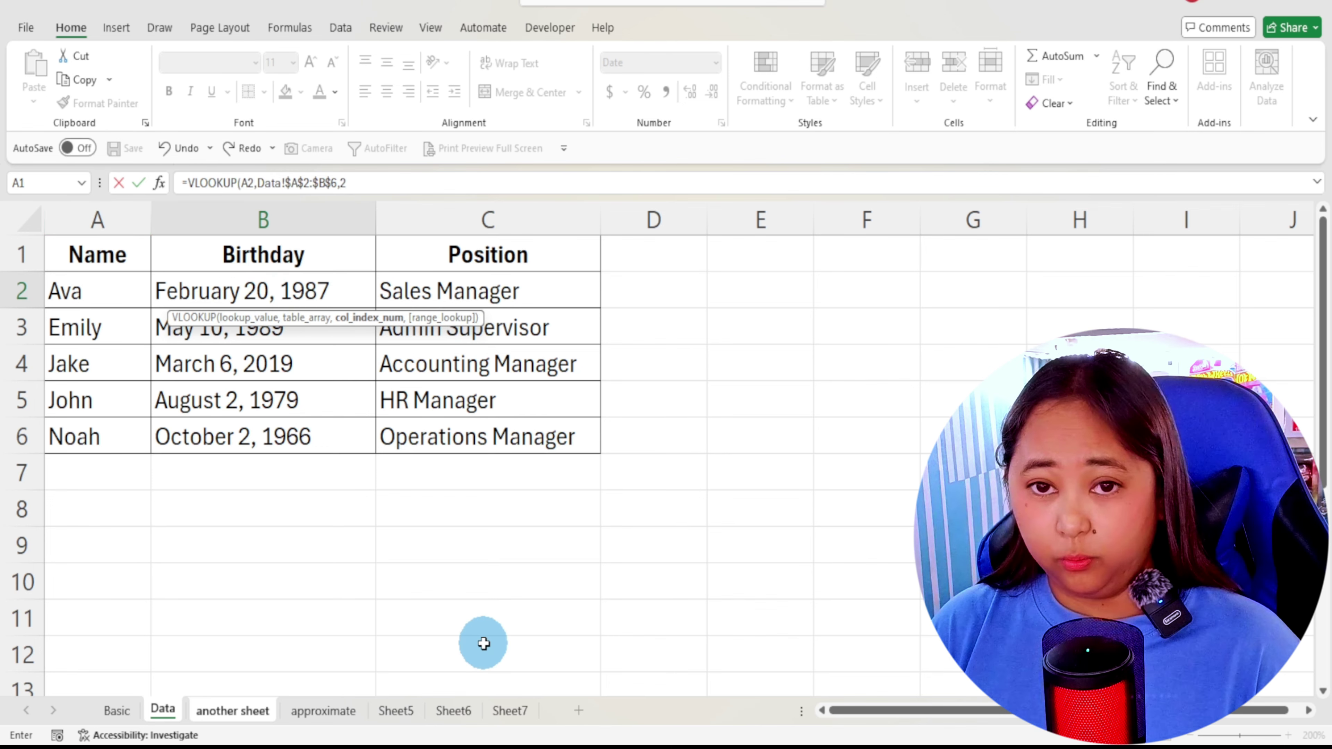
{"action": "type", "text": ","}
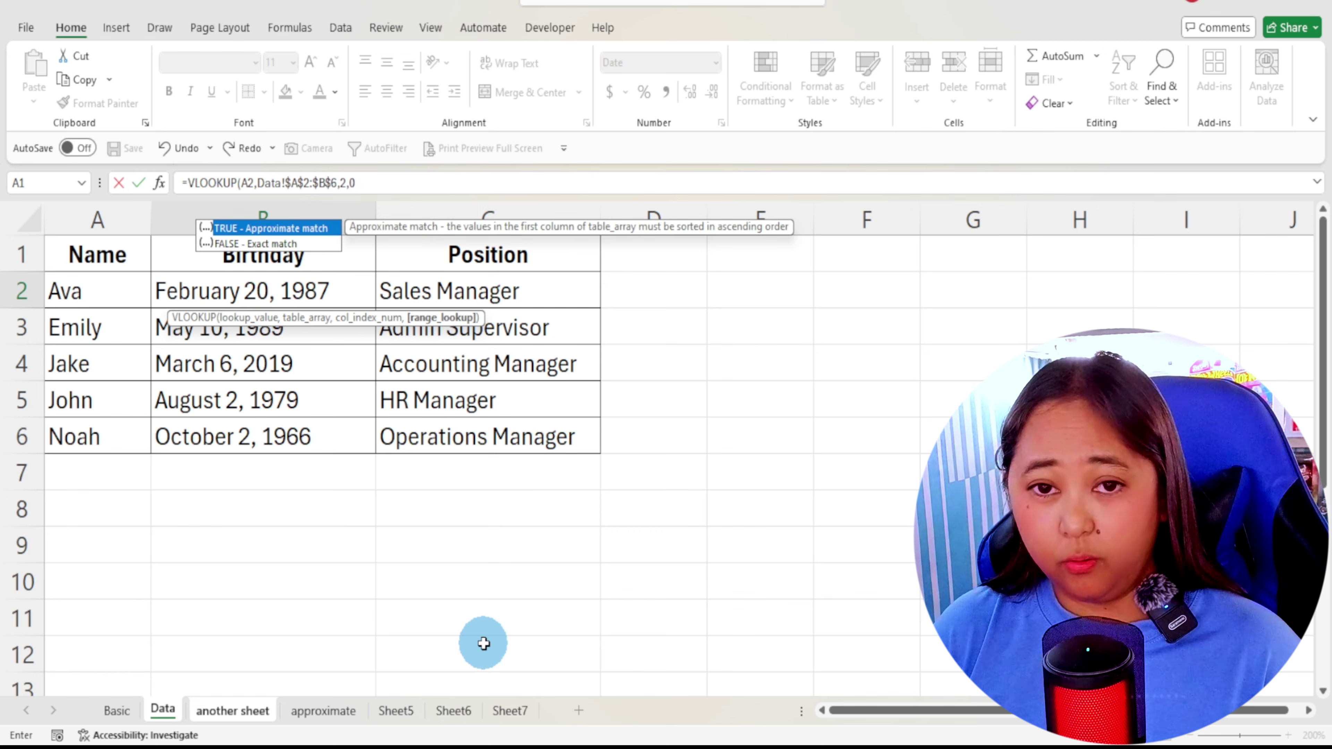
{"action": "type", "text": "0)"}
{"action": "key", "text": "Return"}
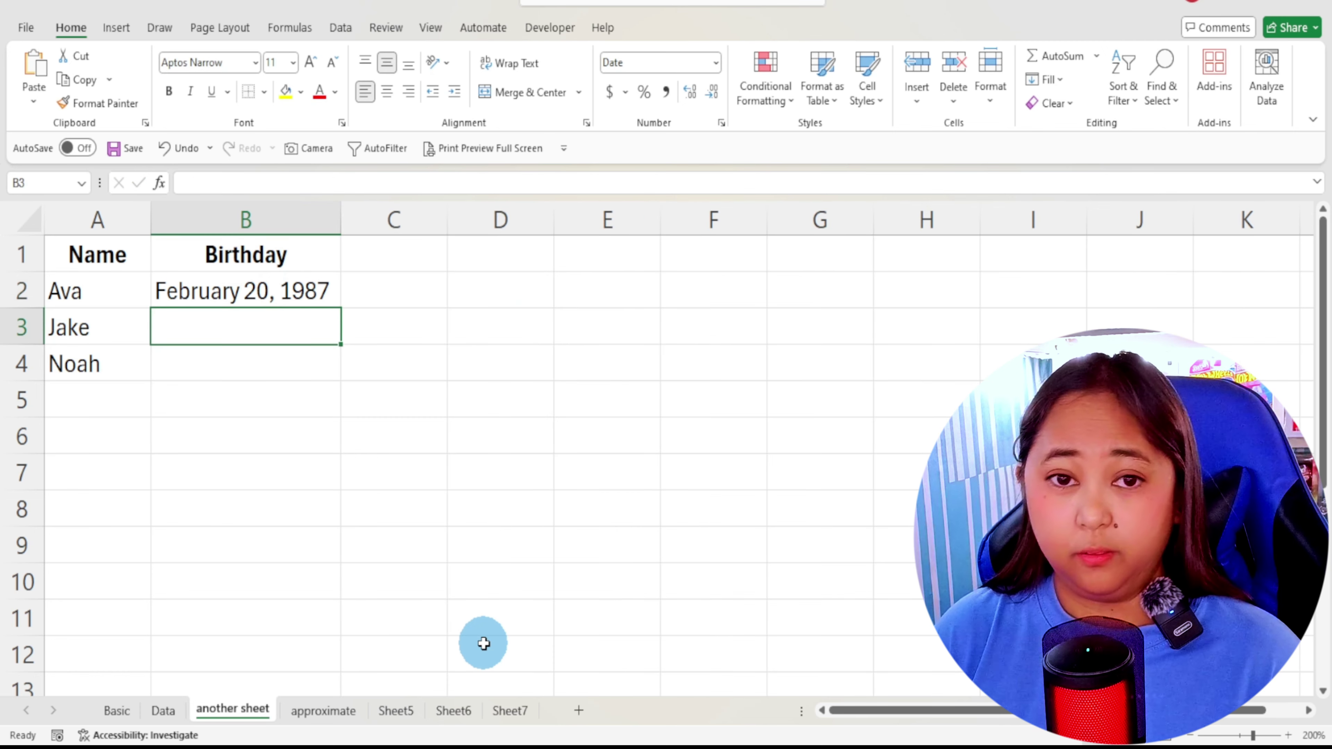
Step: Fill the B2 birthday formula down to B4 and inspect the worksheet reference in B2's formula
{"action": "left_click", "coordinate": [226, 298]}
{"action": "double_click", "coordinate": [342, 307]}
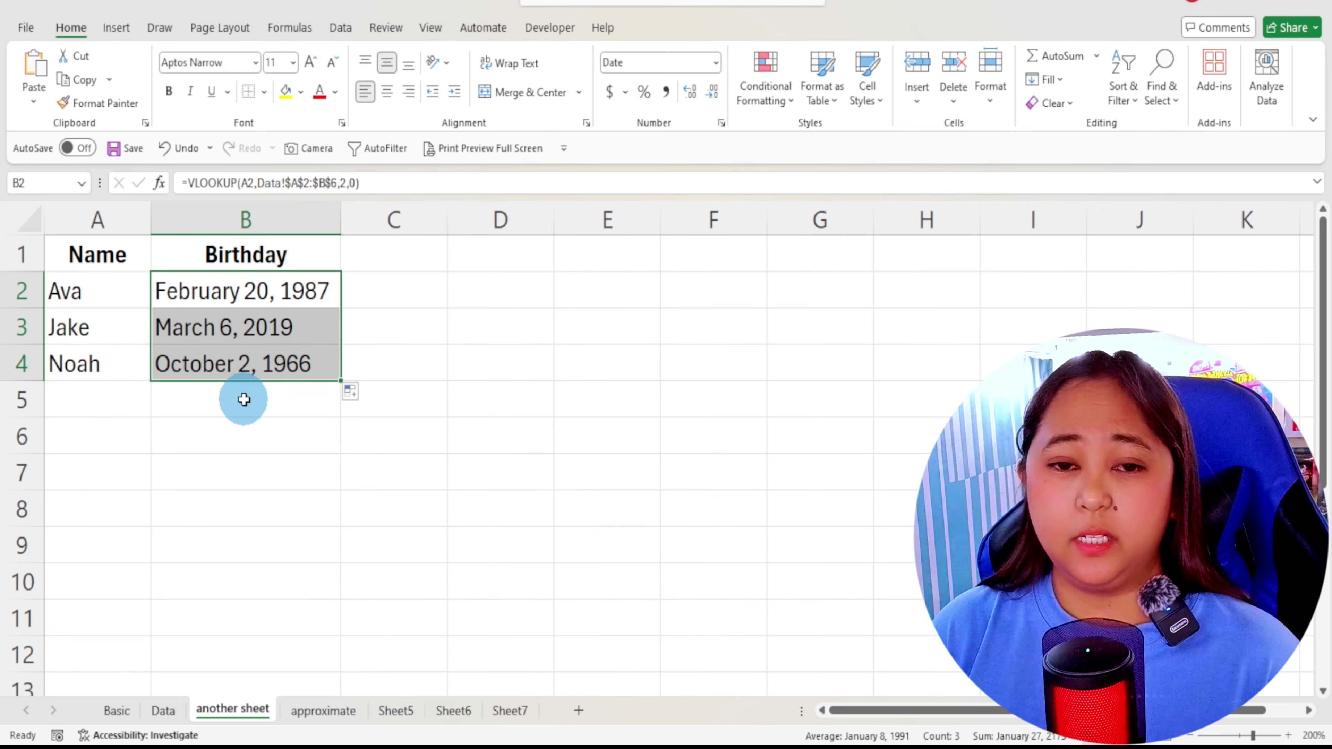
{"action": "left_click", "coordinate": [264, 348]}
{"action": "left_click", "coordinate": [232, 290]}
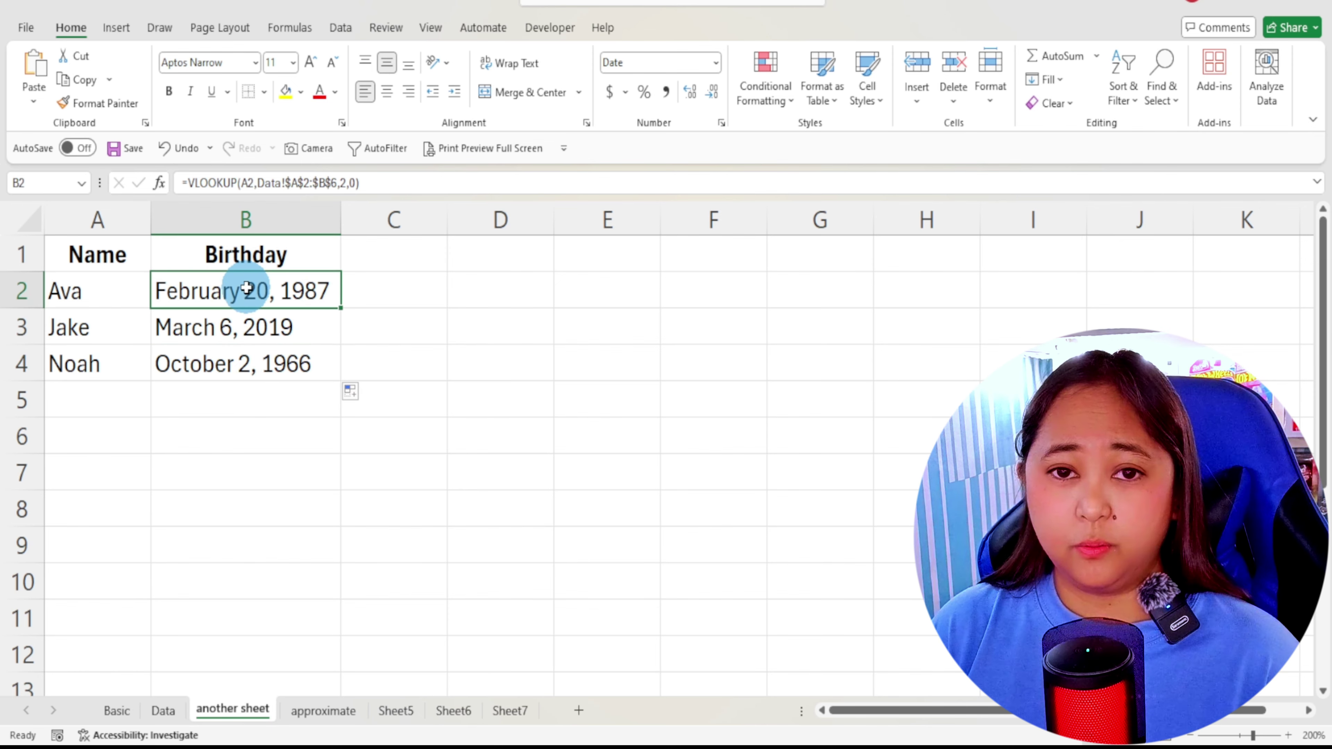
{"action": "double_click", "coordinate": [239, 290]}
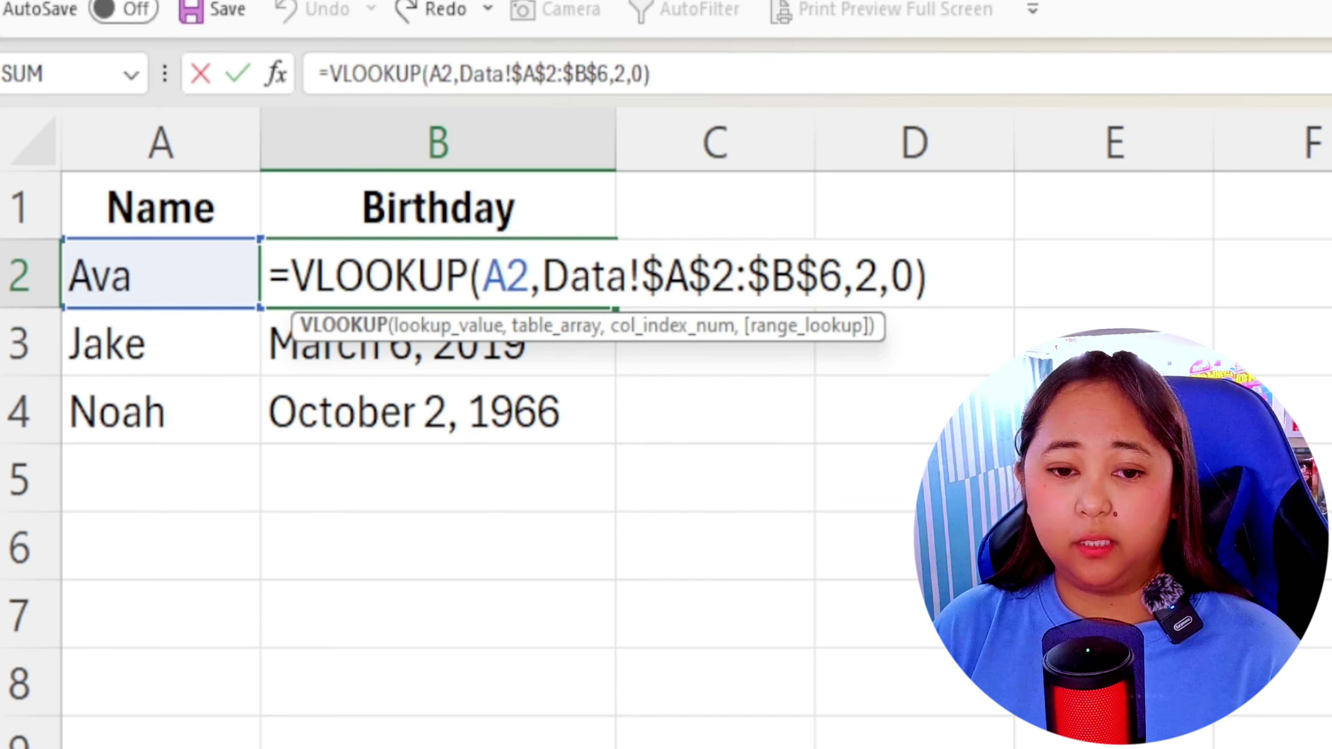
{"action": "left_click", "coordinate": [570, 276]}
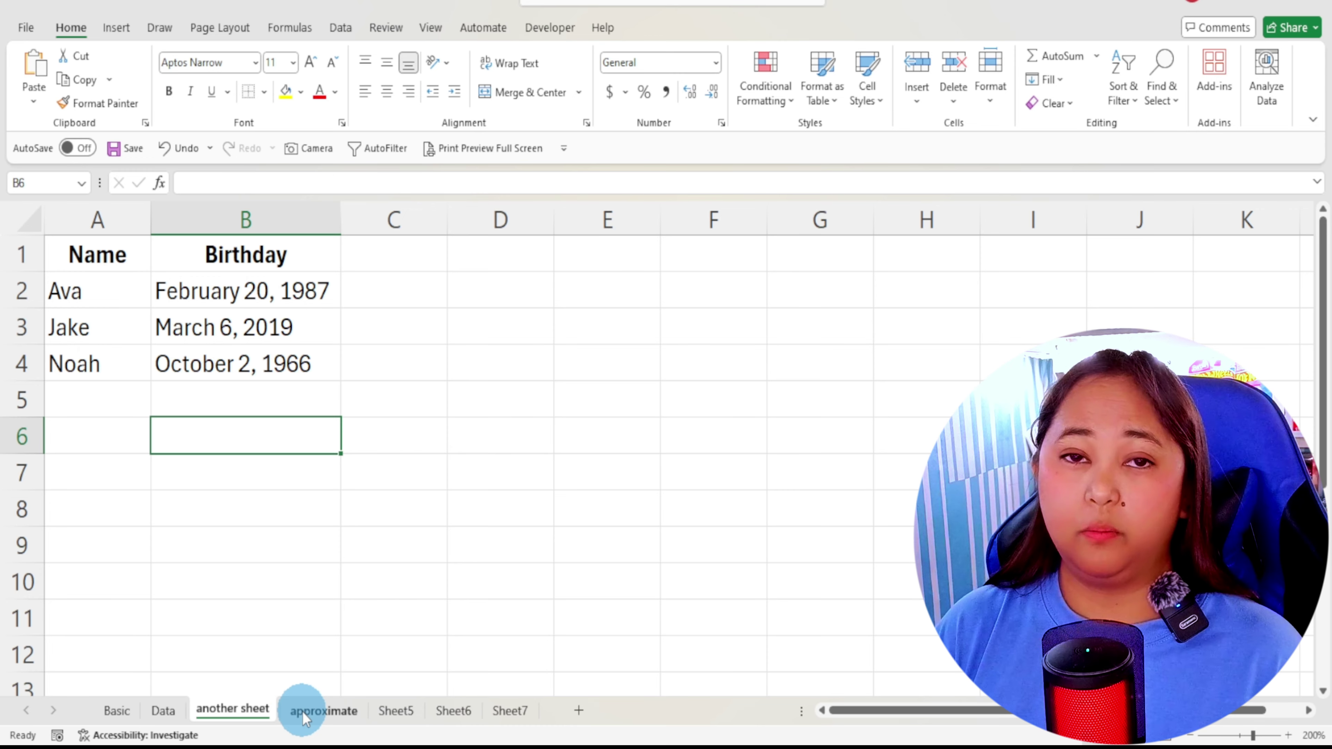
Step: On the approximate worksheet, enter =VLOOKUP(E2,$B$2:$C$7,2,1) in G2 to look up the equivalent by approximate match
{"action": "left_click", "coordinate": [301, 711]}
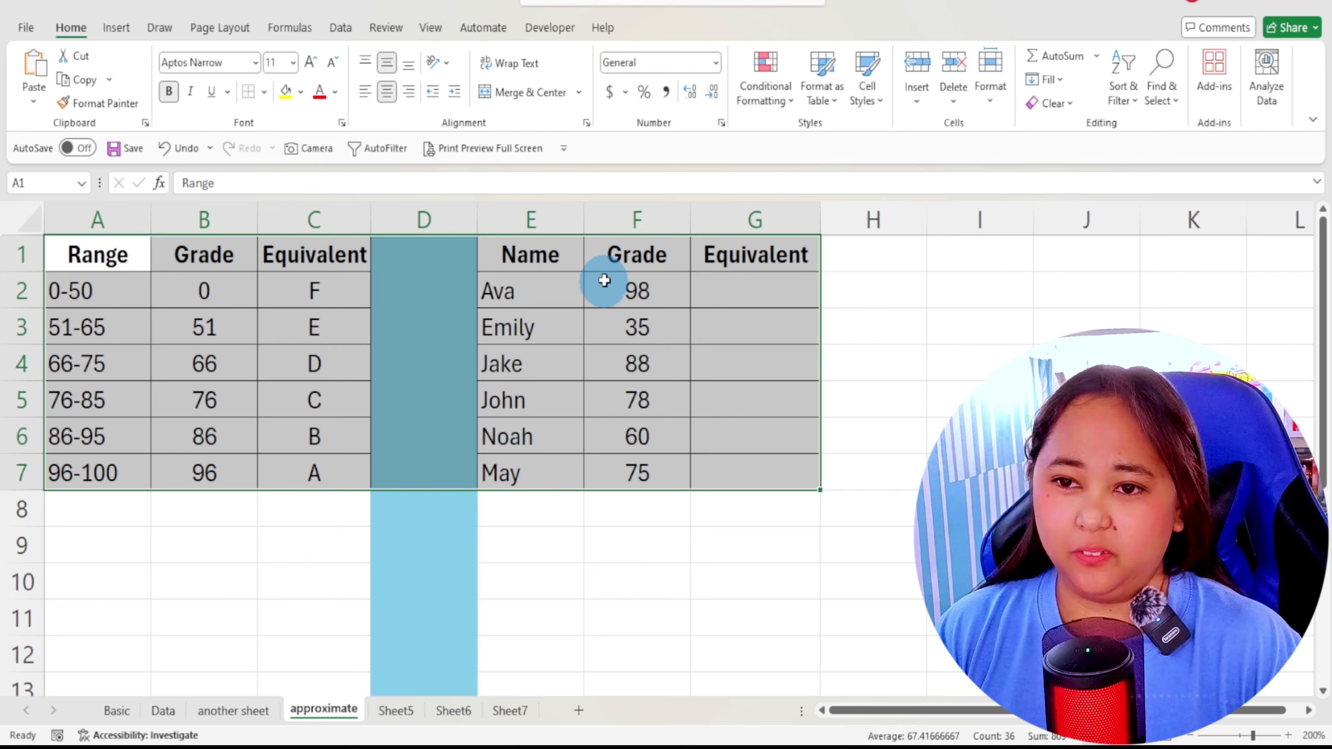
{"action": "left_click", "coordinate": [759, 304]}
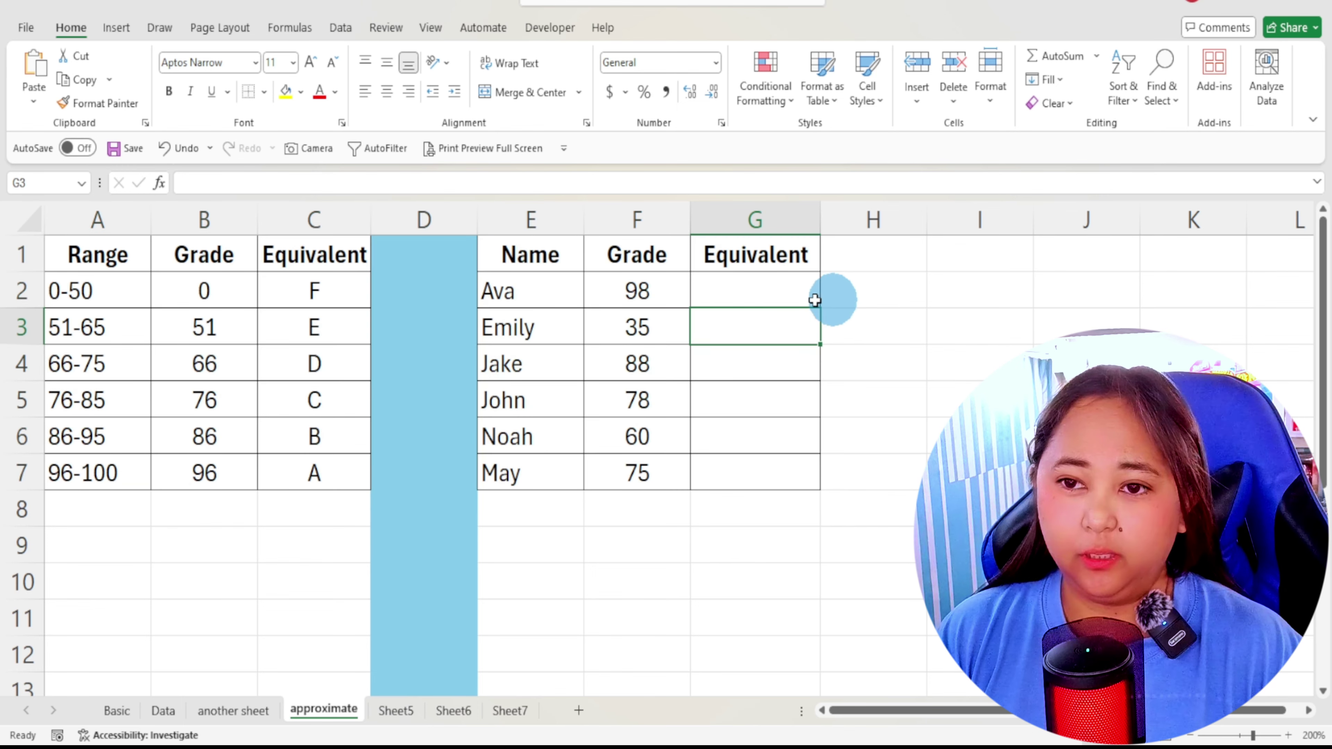
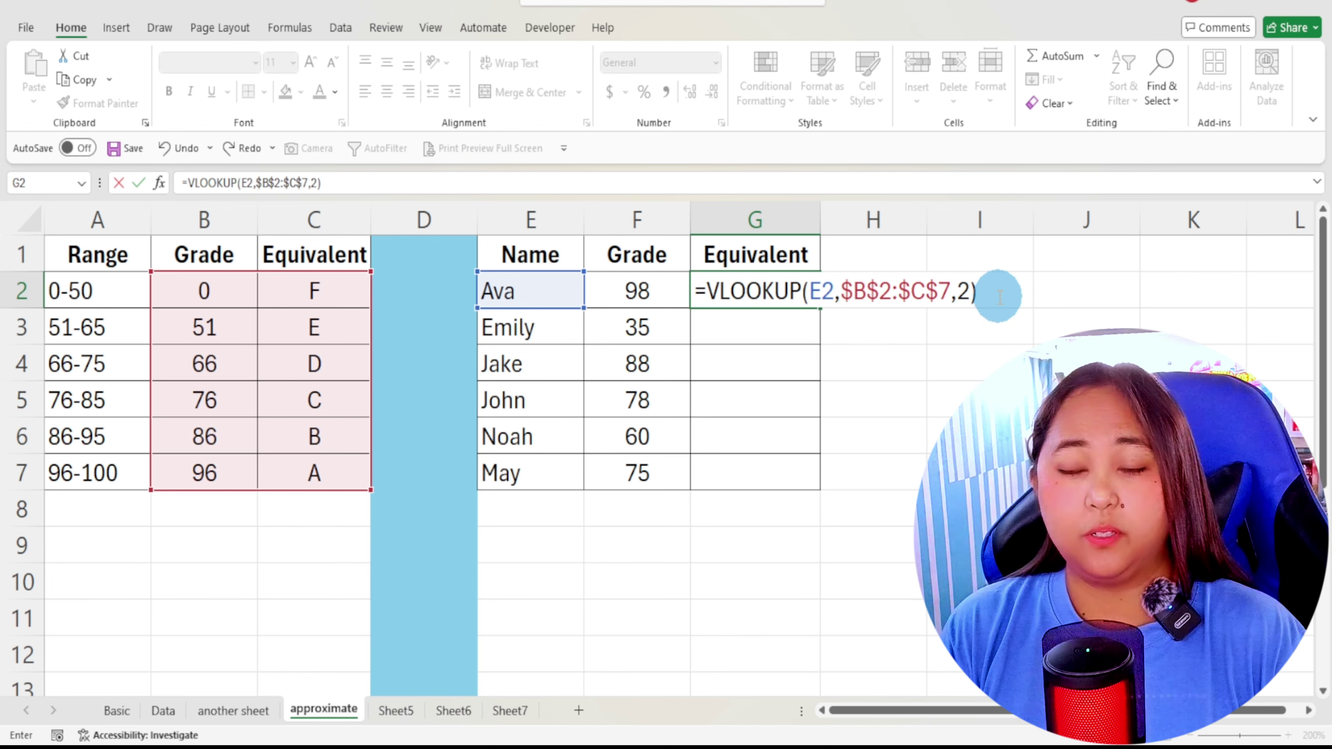
{"action": "key", "text": "BackSpace"}
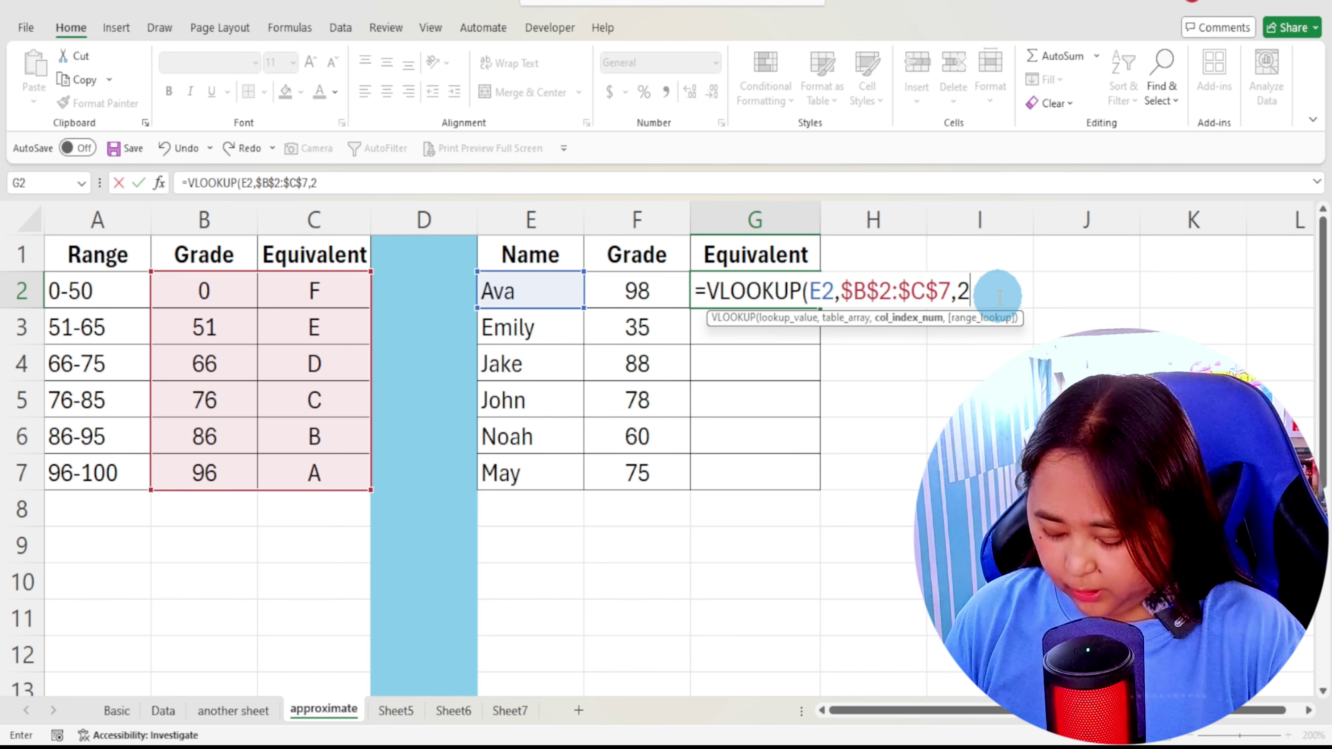
{"action": "type", "text": ",1"}
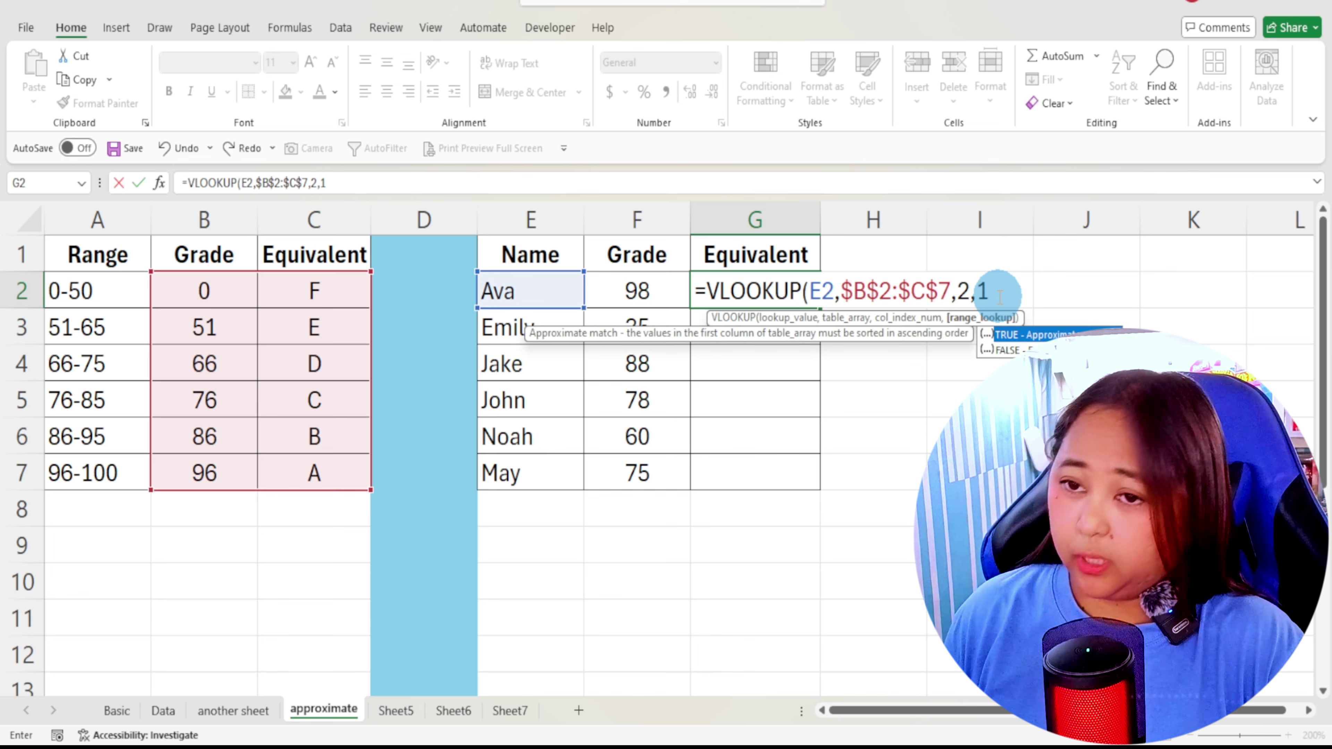
{"action": "type", "text": ")"}
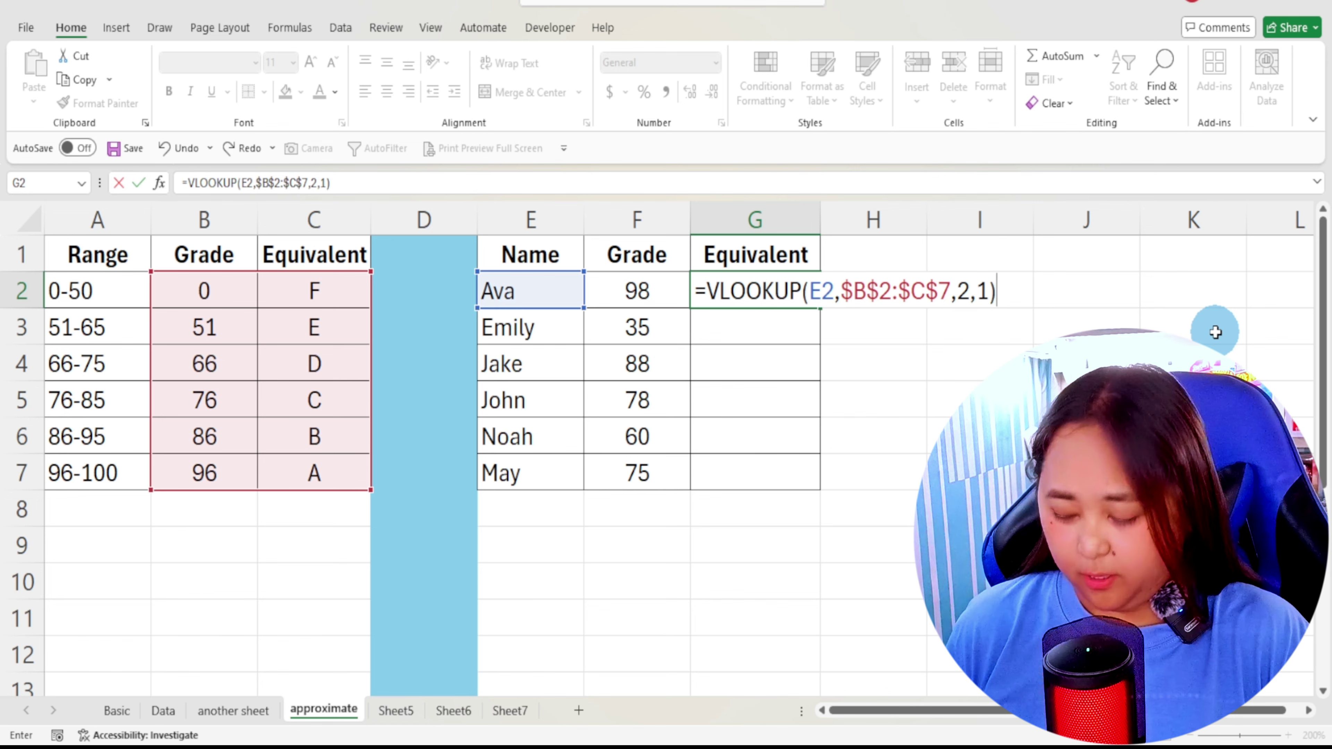
{"action": "key", "text": "Return"}
Step: Review the G2 formula and set its lookup value to the grade cell F2
{"action": "left_click", "coordinate": [745, 289]}
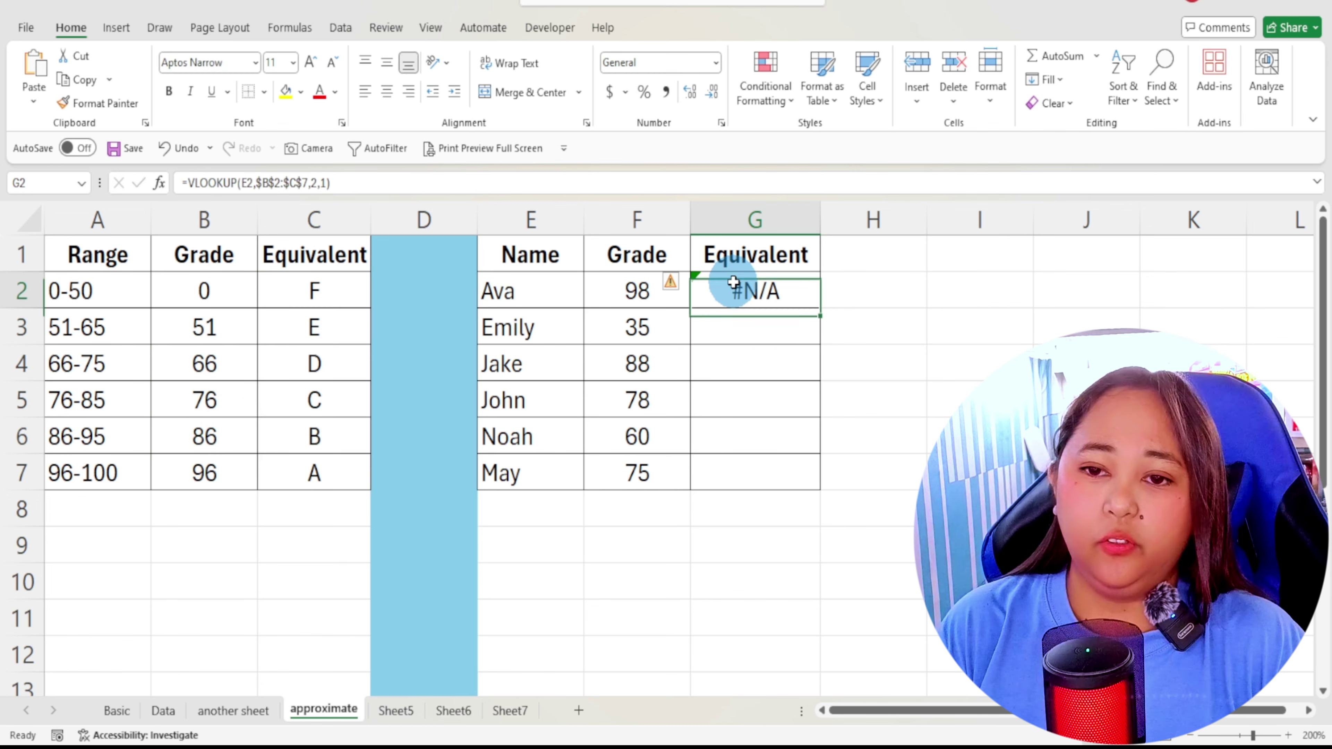
{"action": "double_click", "coordinate": [757, 285]}
{"action": "key", "text": "Return"}
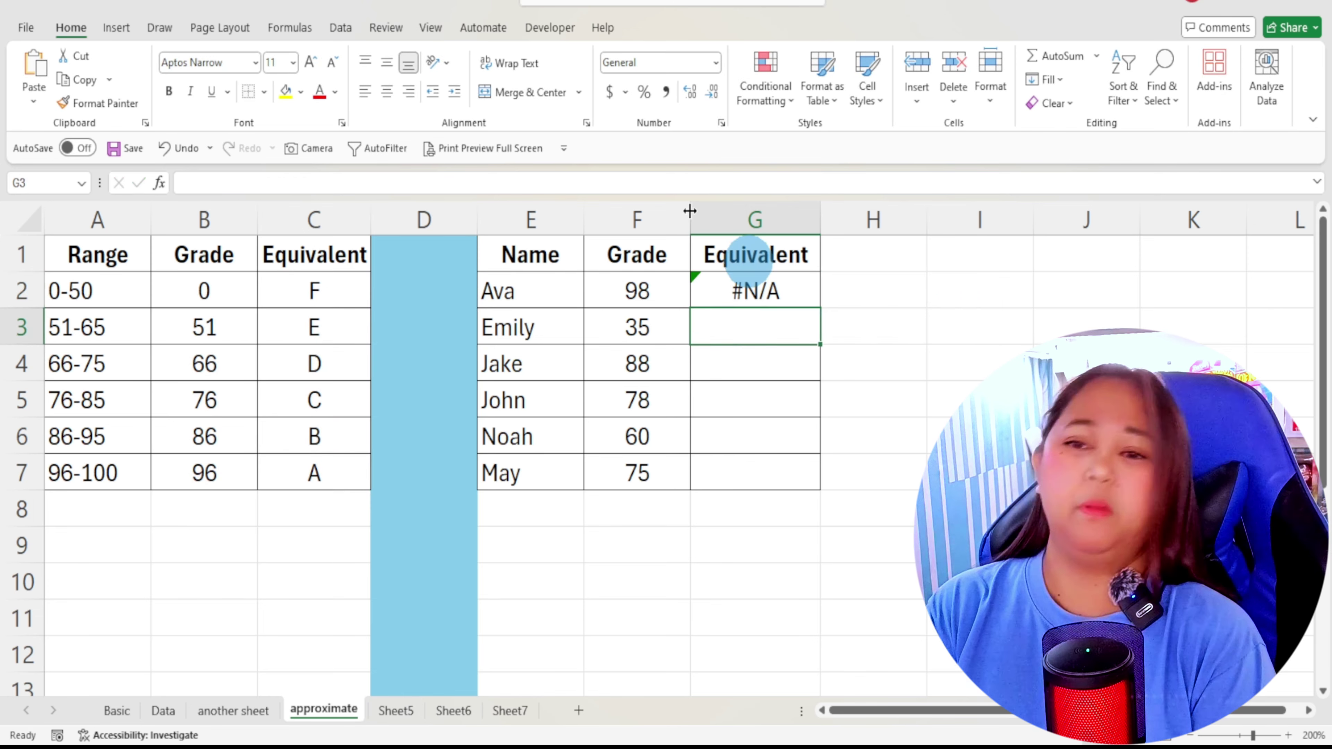
{"action": "double_click", "coordinate": [787, 288]}
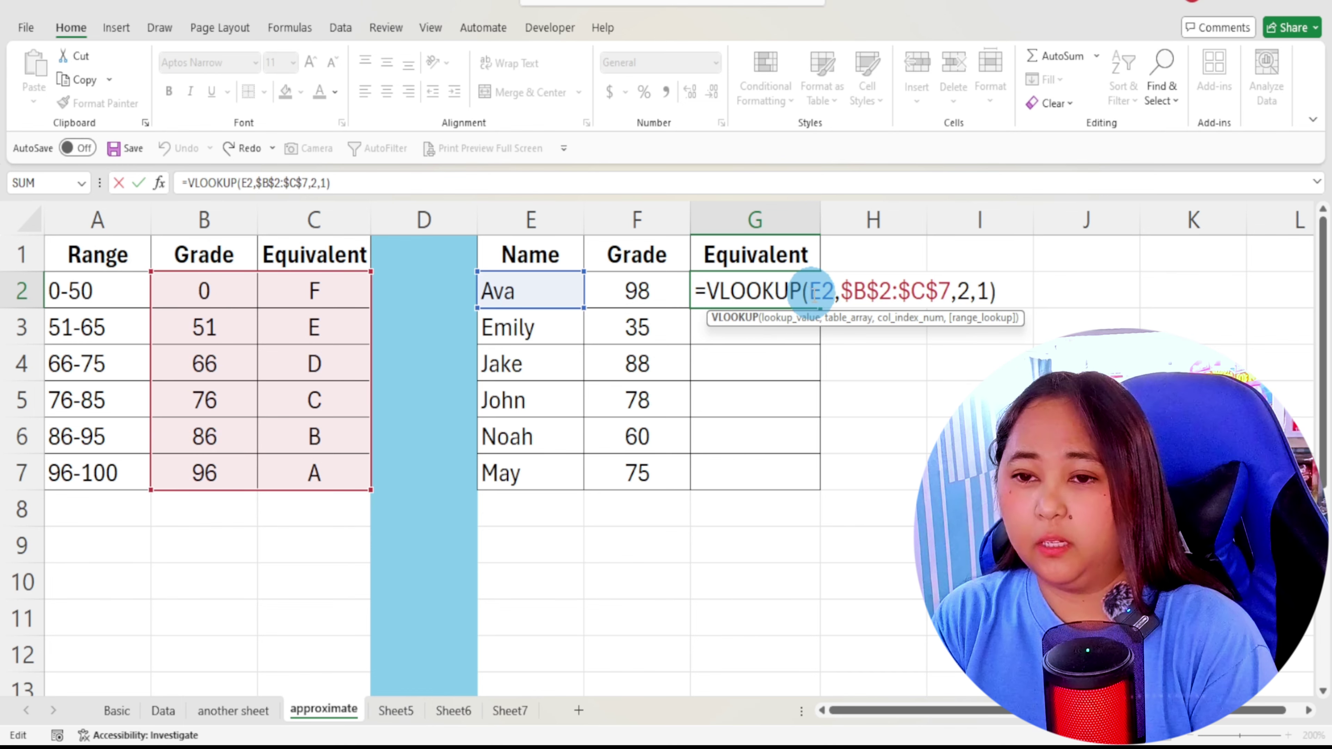
{"action": "left_click_drag", "start_coordinate": [815, 296], "coordinate": [824, 296]}
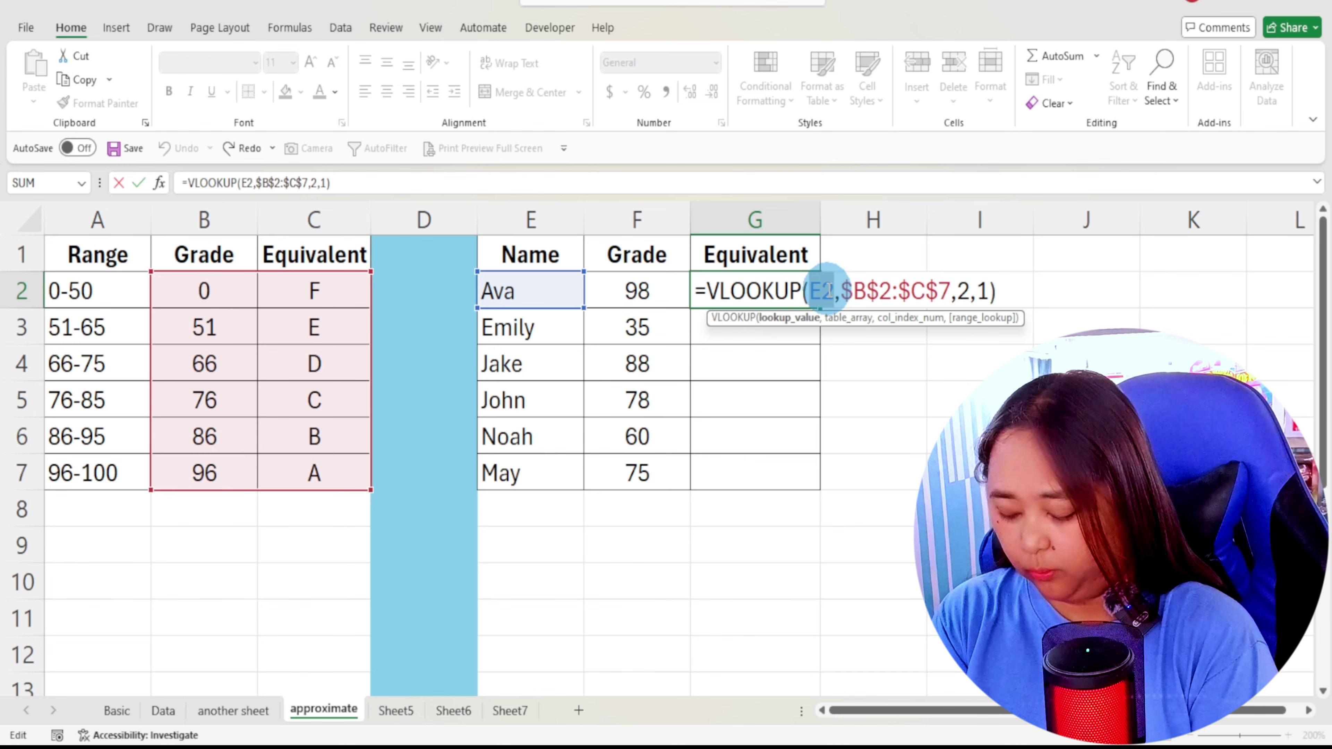
{"action": "key", "text": "BackSpace"}
{"action": "left_click", "coordinate": [629, 290]}
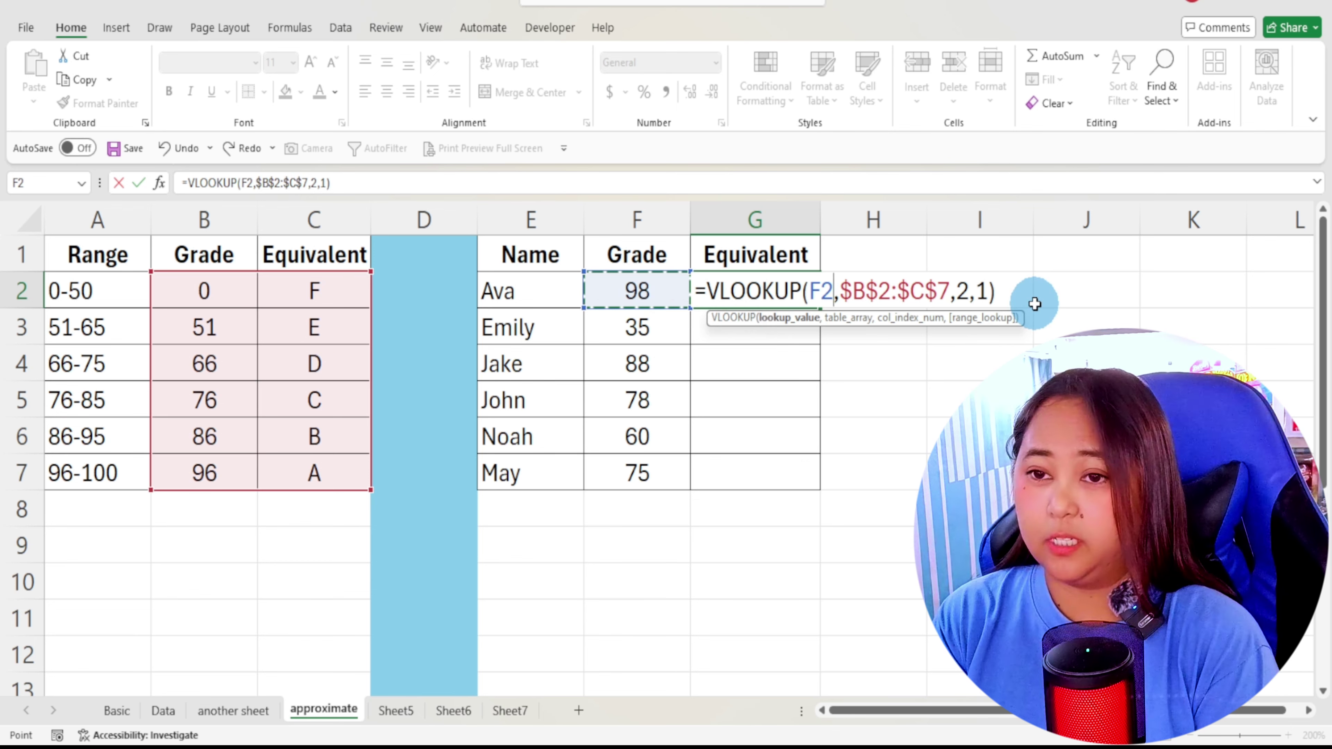
{"action": "key", "text": "Return"}
Step: Check the grade in F2 against the 96-100 range and fill the G2 formula down to G7
{"action": "left_click", "coordinate": [633, 290]}
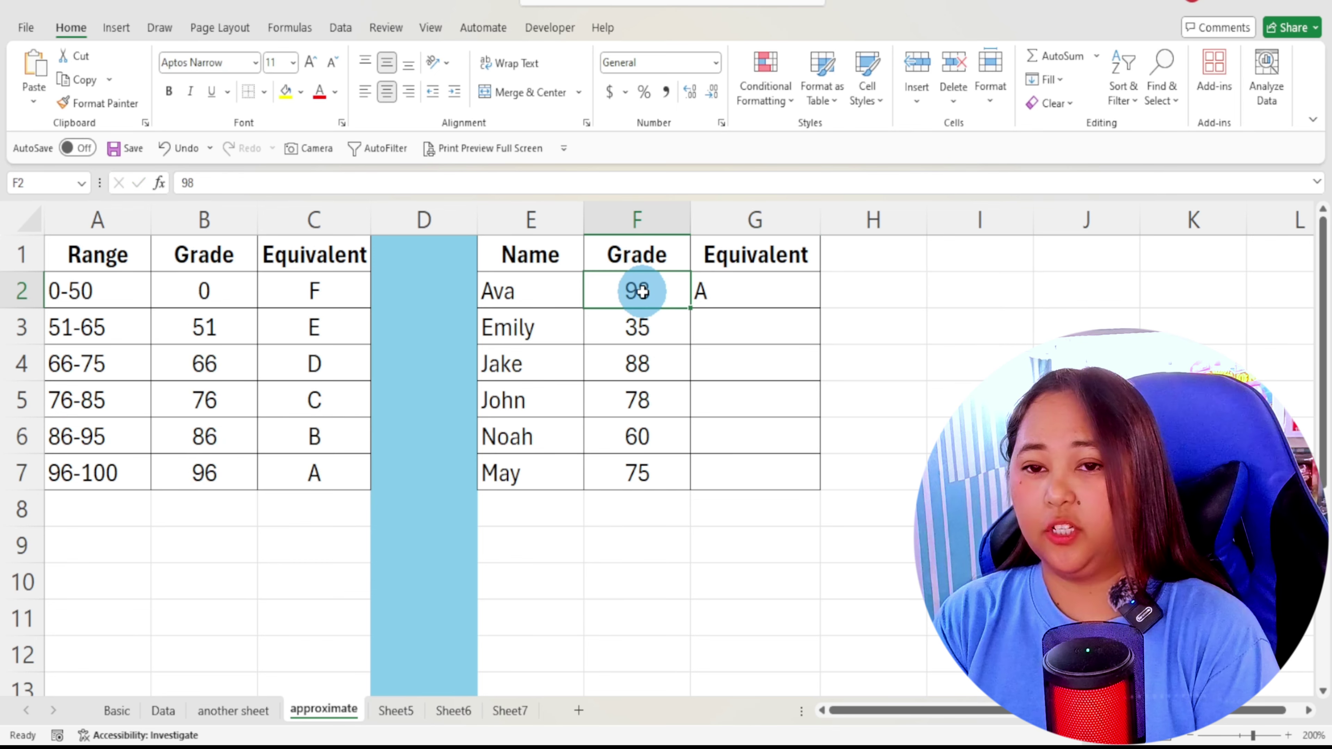
{"action": "left_click", "coordinate": [66, 471]}
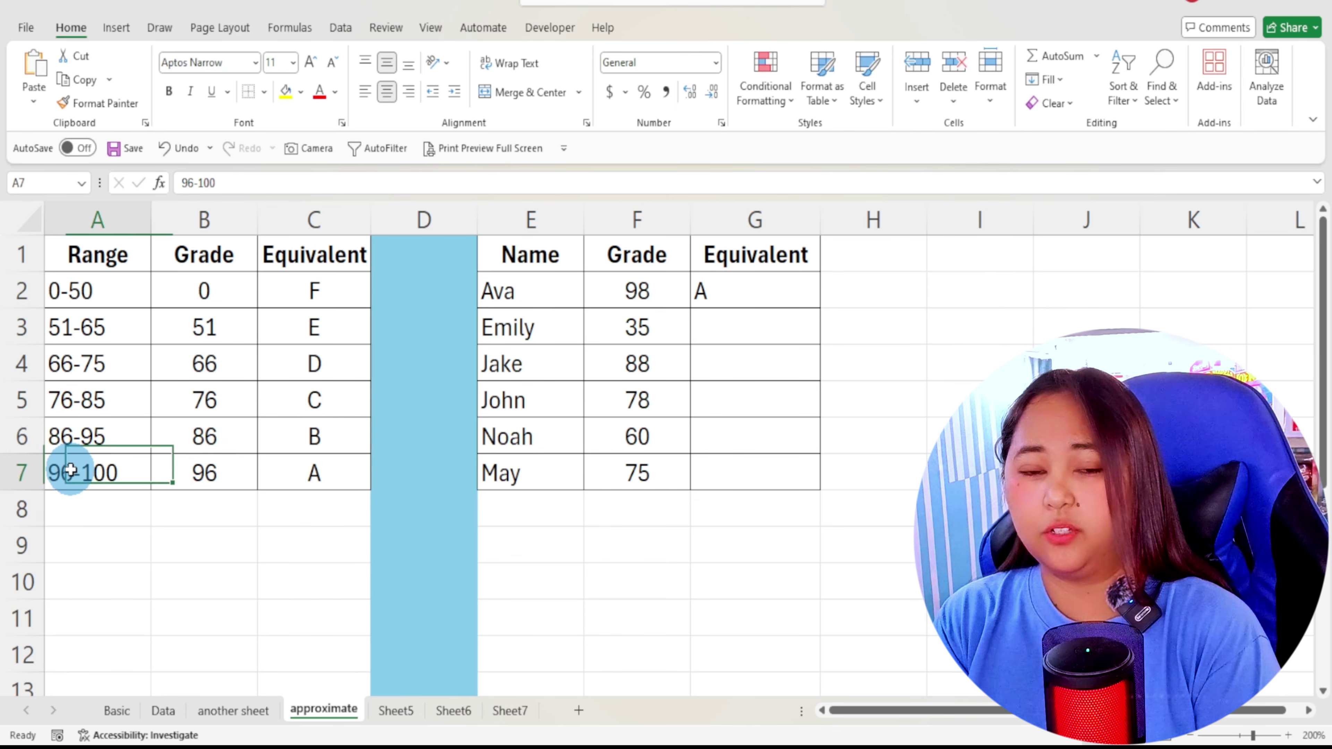
{"action": "left_click", "coordinate": [803, 294]}
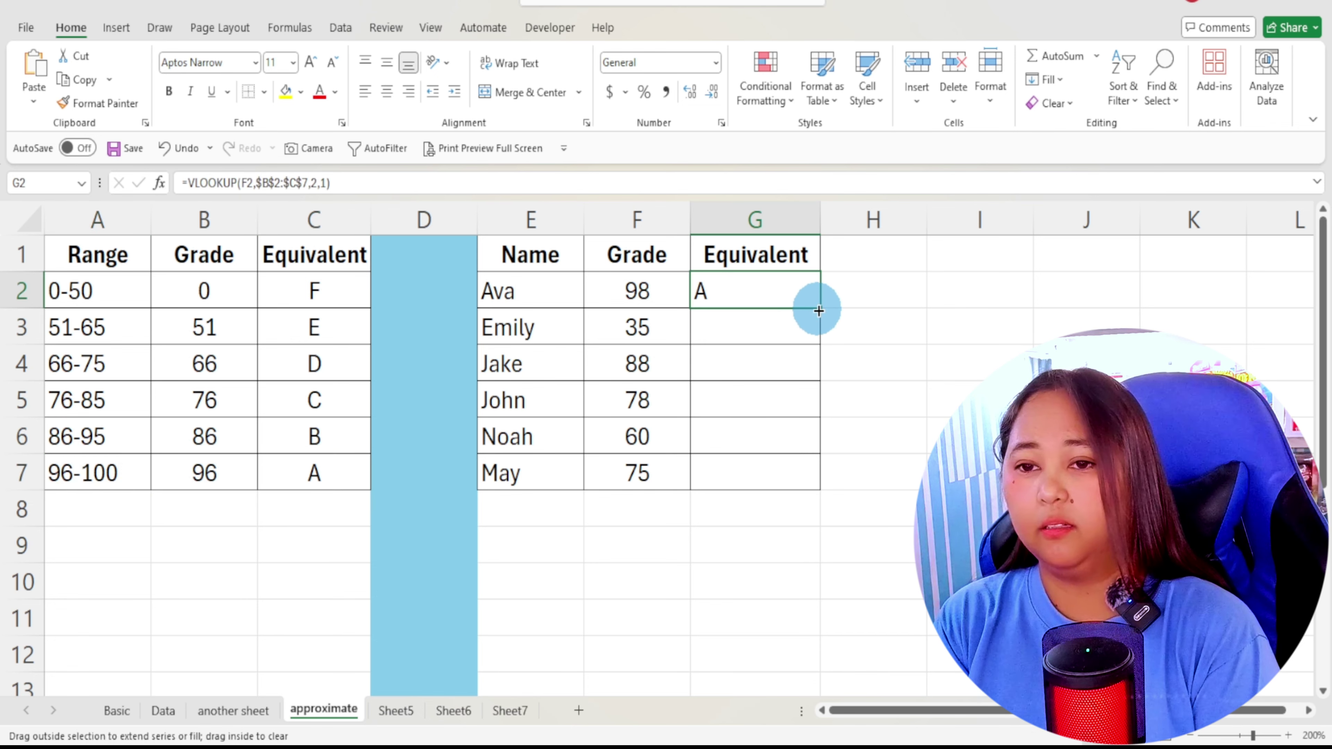
{"action": "double_click", "coordinate": [818, 309]}
{"action": "left_click", "coordinate": [707, 482]}
{"action": "left_click", "coordinate": [598, 330]}
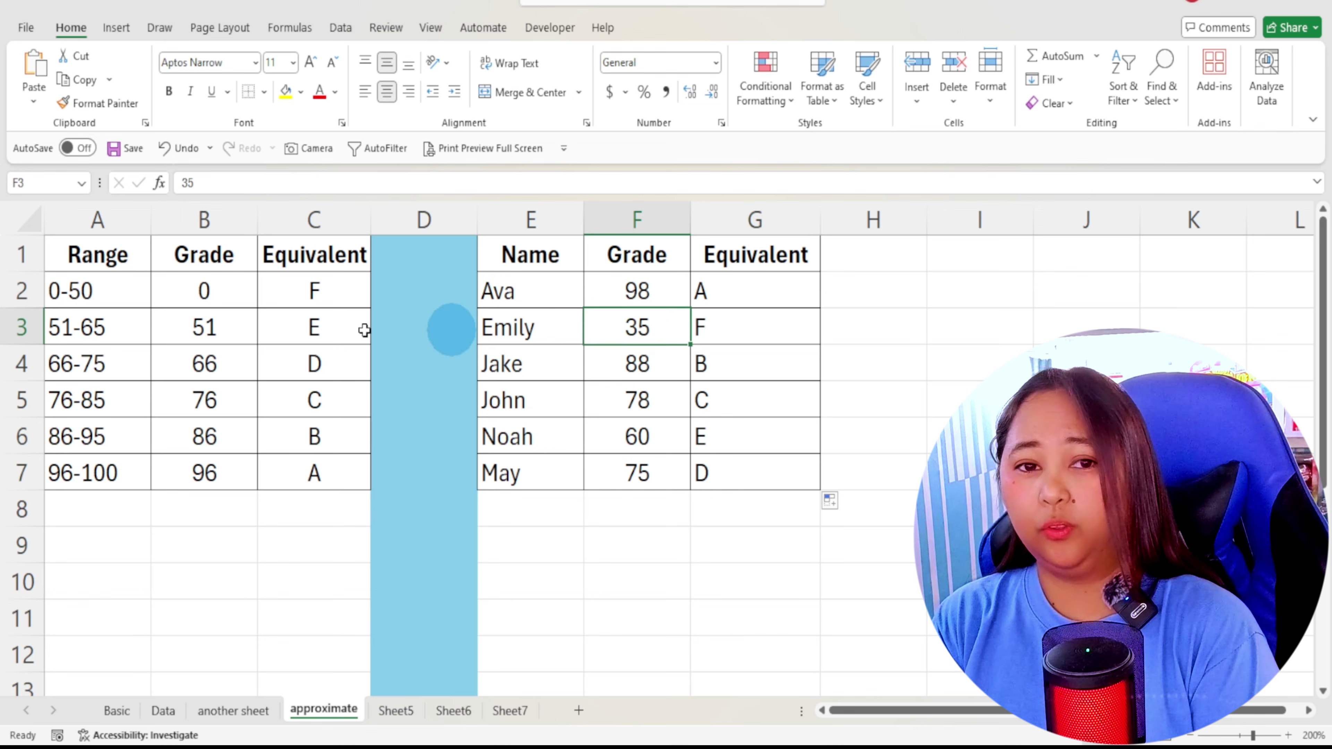
Step: Compare the grades in F3 and F4 with the 0-50 and 86-95 rows of the grade lookup table
{"action": "left_click", "coordinate": [220, 290]}
{"action": "left_click", "coordinate": [321, 290]}
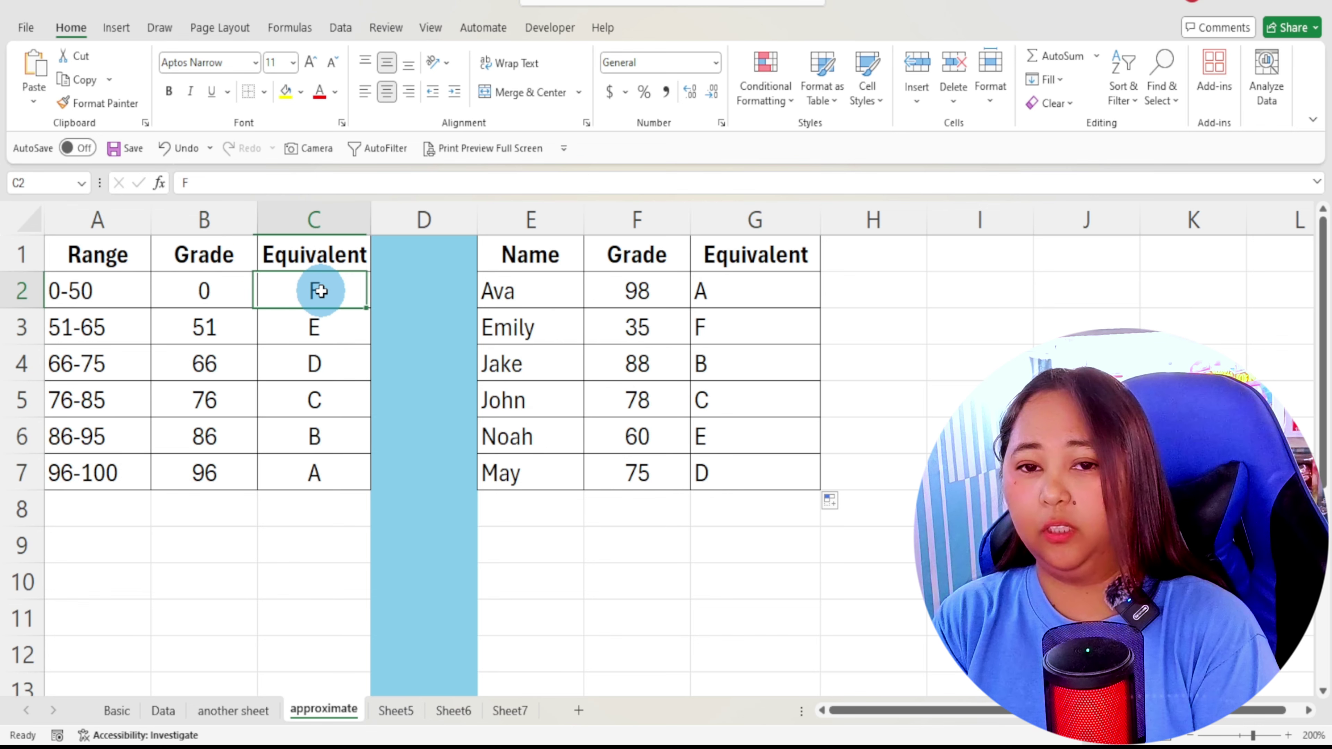
{"action": "left_click", "coordinate": [619, 360]}
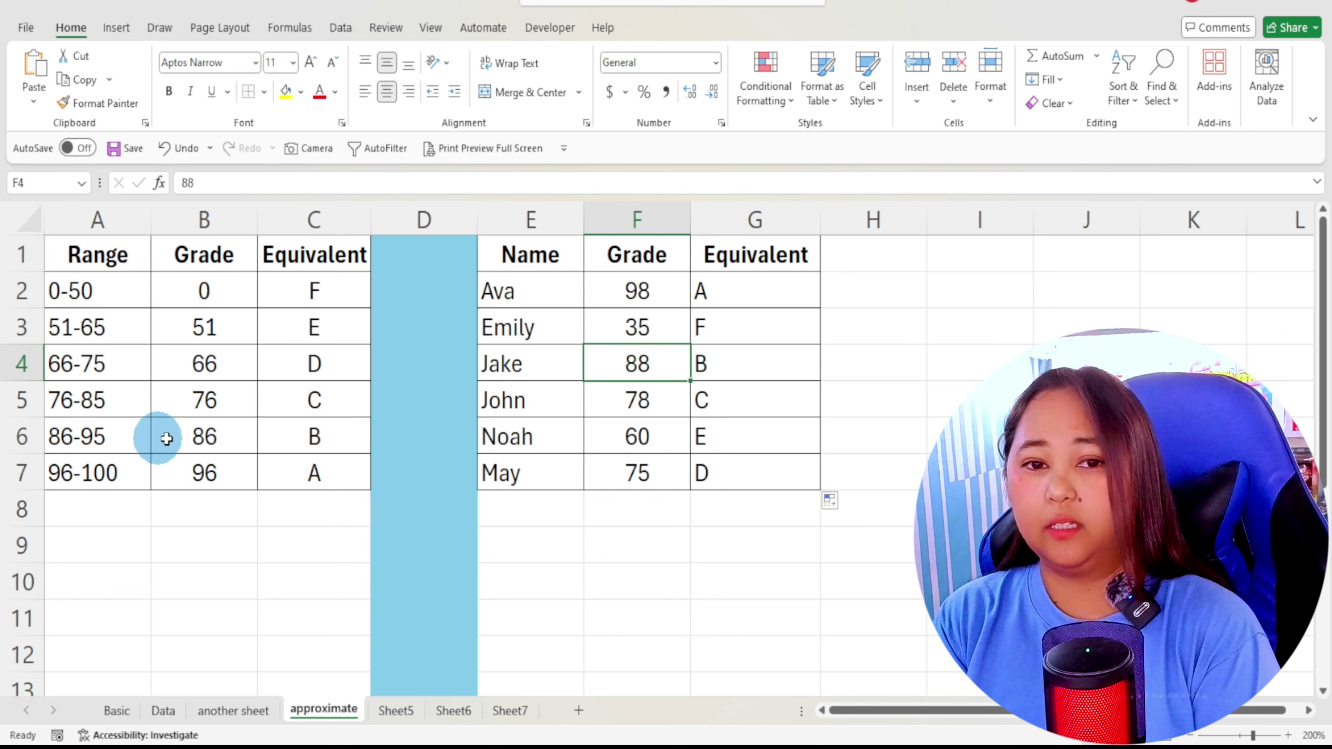
{"action": "left_click", "coordinate": [207, 438]}
{"action": "left_click", "coordinate": [321, 438]}
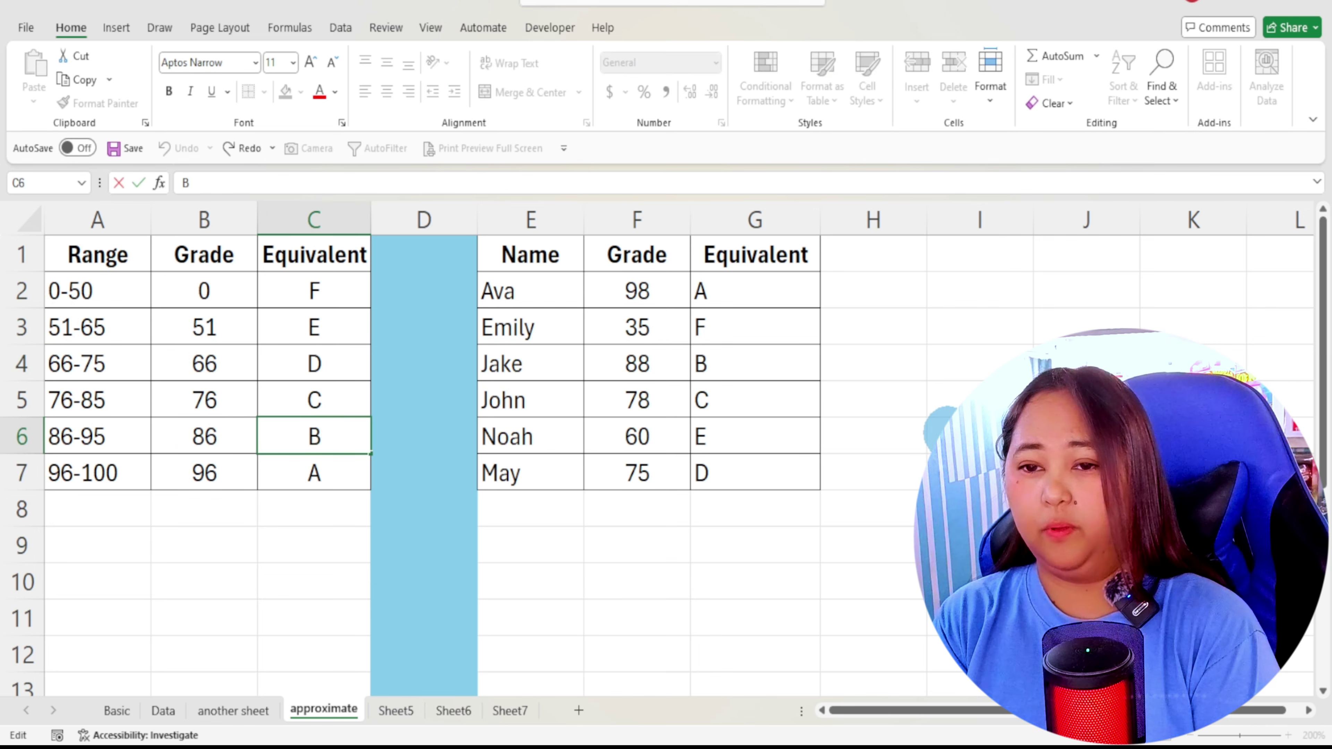
{"action": "left_click", "coordinate": [706, 437]}
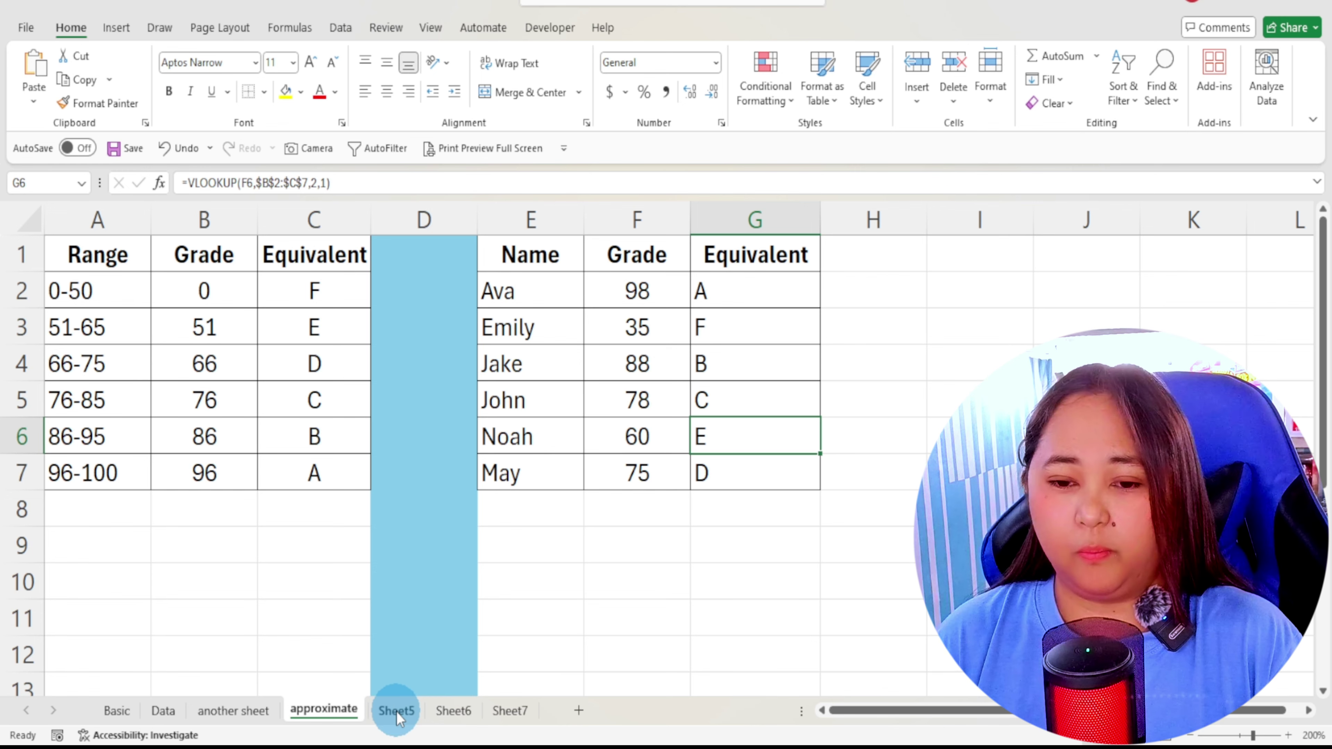
Step: On Sheet5, enter =VLOOKUP(D2,$A$2:$B$7,2,1) in E2 to look up the name by approximate sales match
{"action": "left_click", "coordinate": [396, 711]}
{"action": "left_click", "coordinate": [517, 288]}
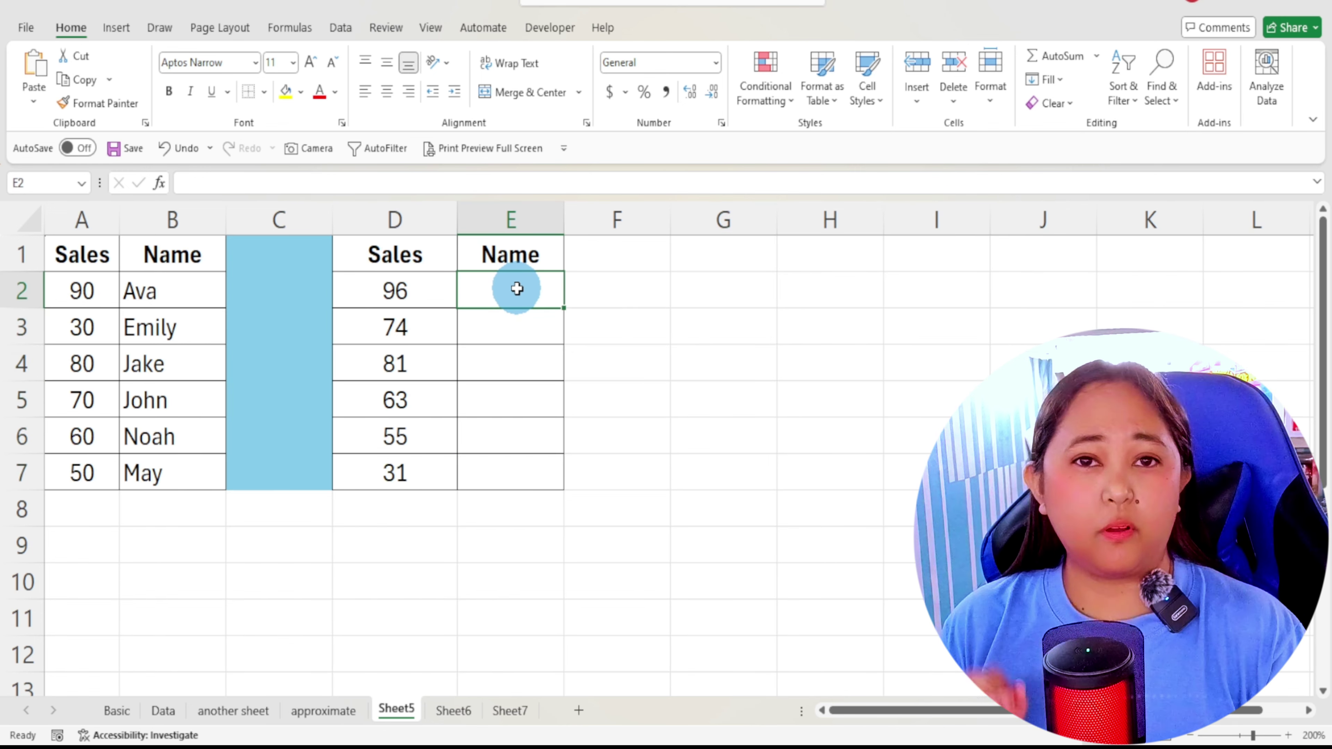
{"action": "type", "text": "="}
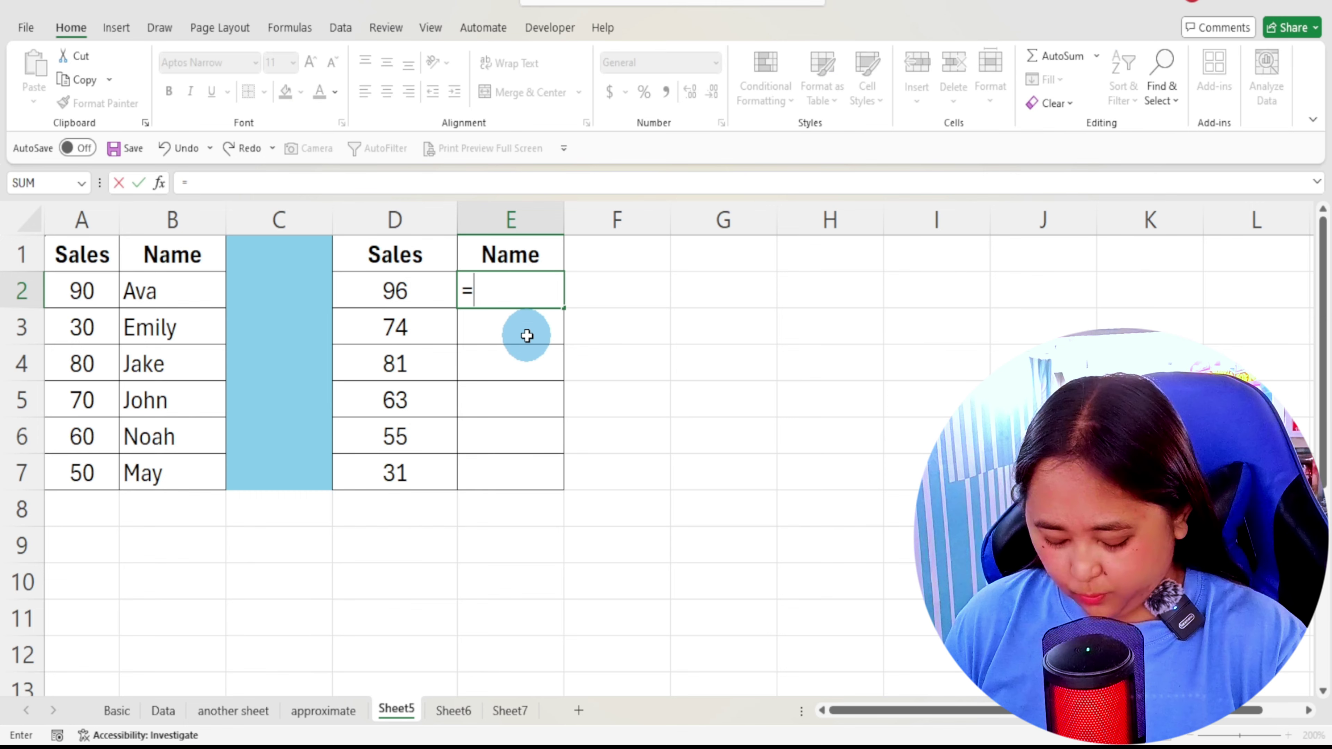
{"action": "type", "text": "vlo"}
{"action": "double_click", "coordinate": [511, 318]}
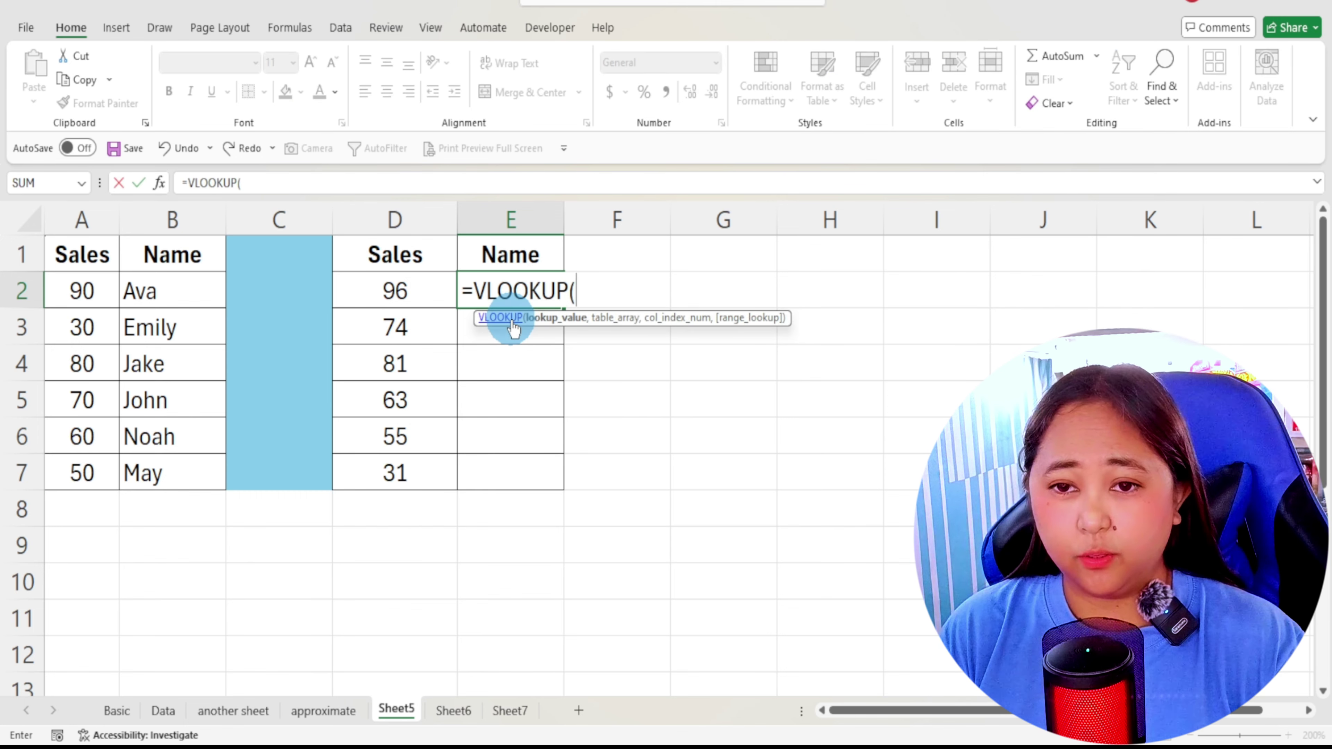
{"action": "left_click", "coordinate": [386, 290]}
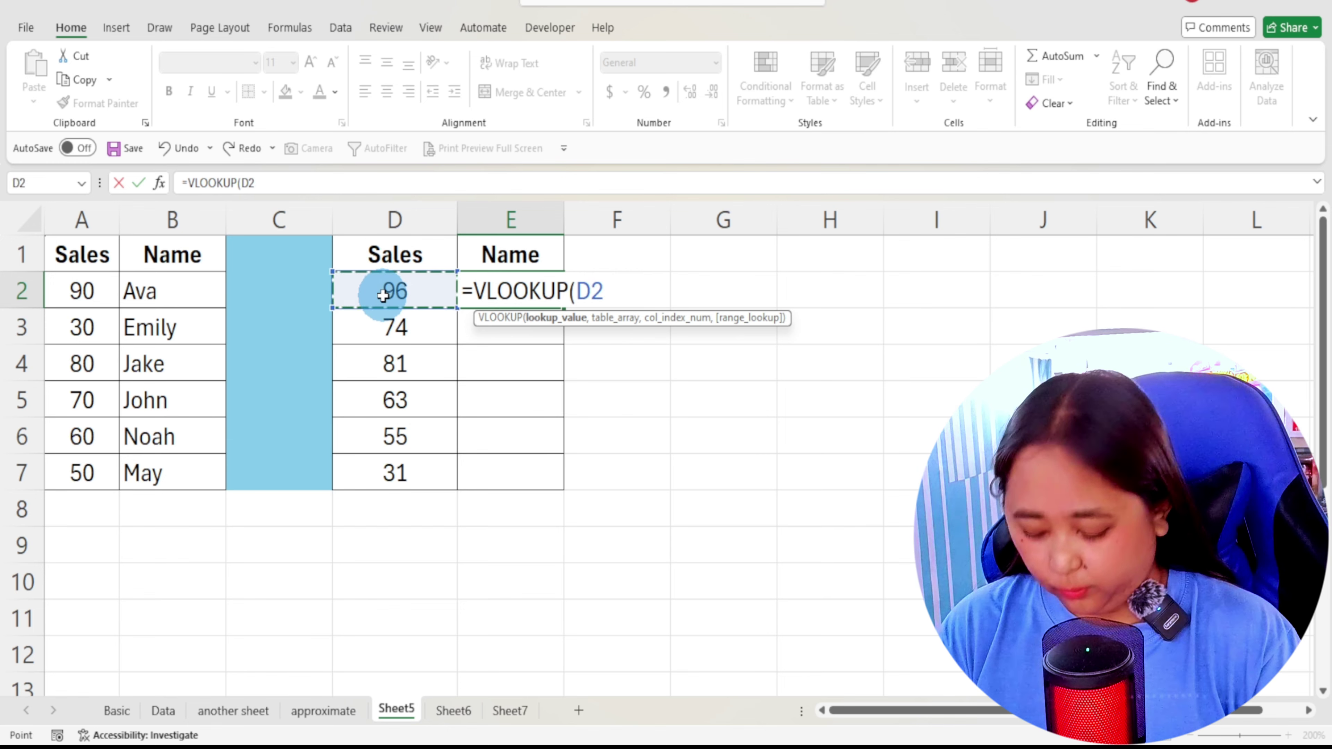
{"action": "type", "text": ","}
{"action": "left_click_drag", "start_coordinate": [92, 291], "coordinate": [175, 482]}
{"action": "key", "text": "F4"}
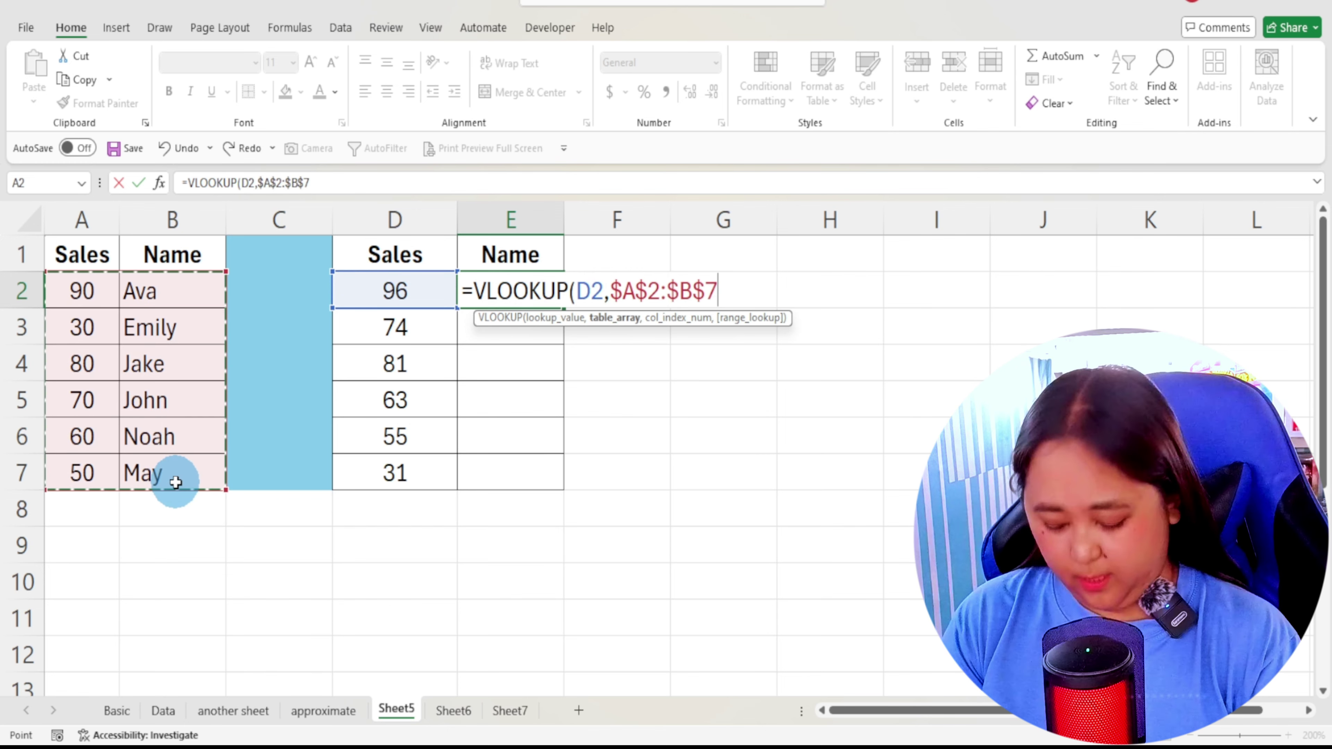
{"action": "type", "text": ",2,1)"}
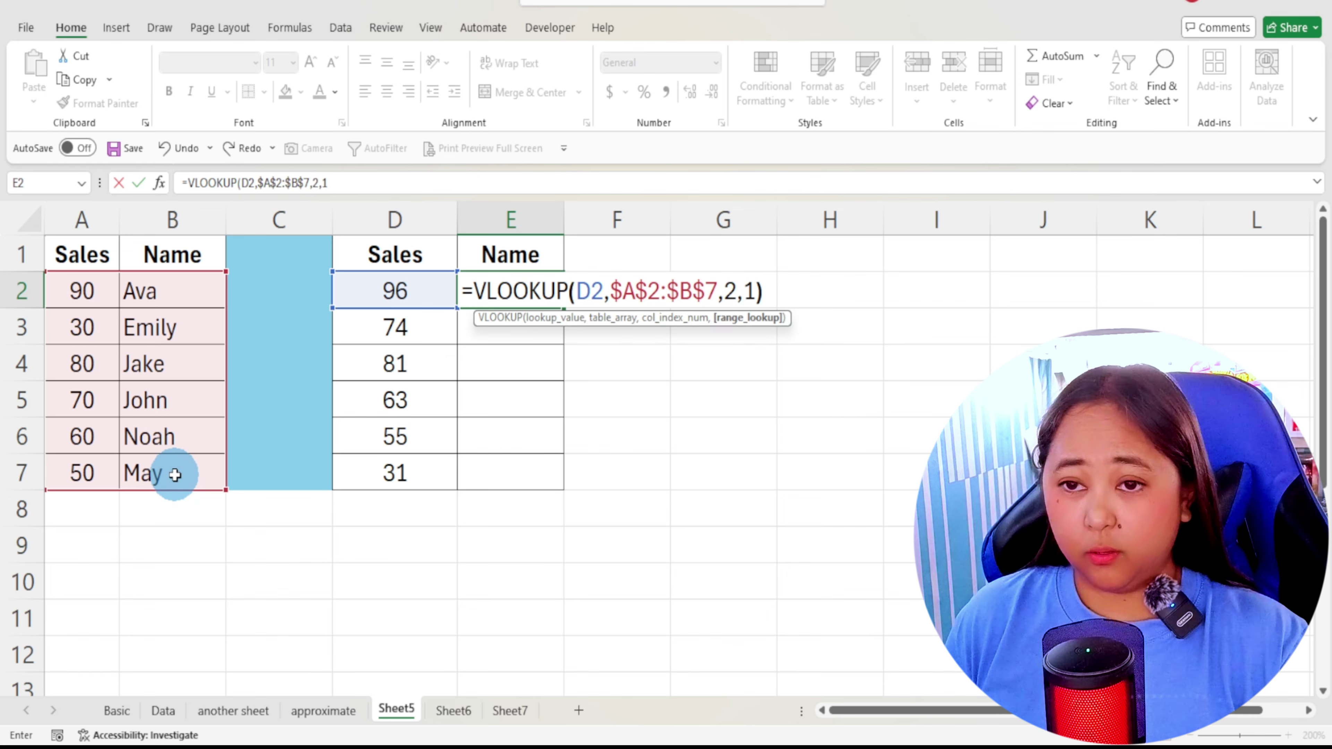
{"action": "key", "text": "Return"}
Step: Fill the E2 formula down to E7 and review the arguments of the formula in E2
{"action": "left_click", "coordinate": [555, 300]}
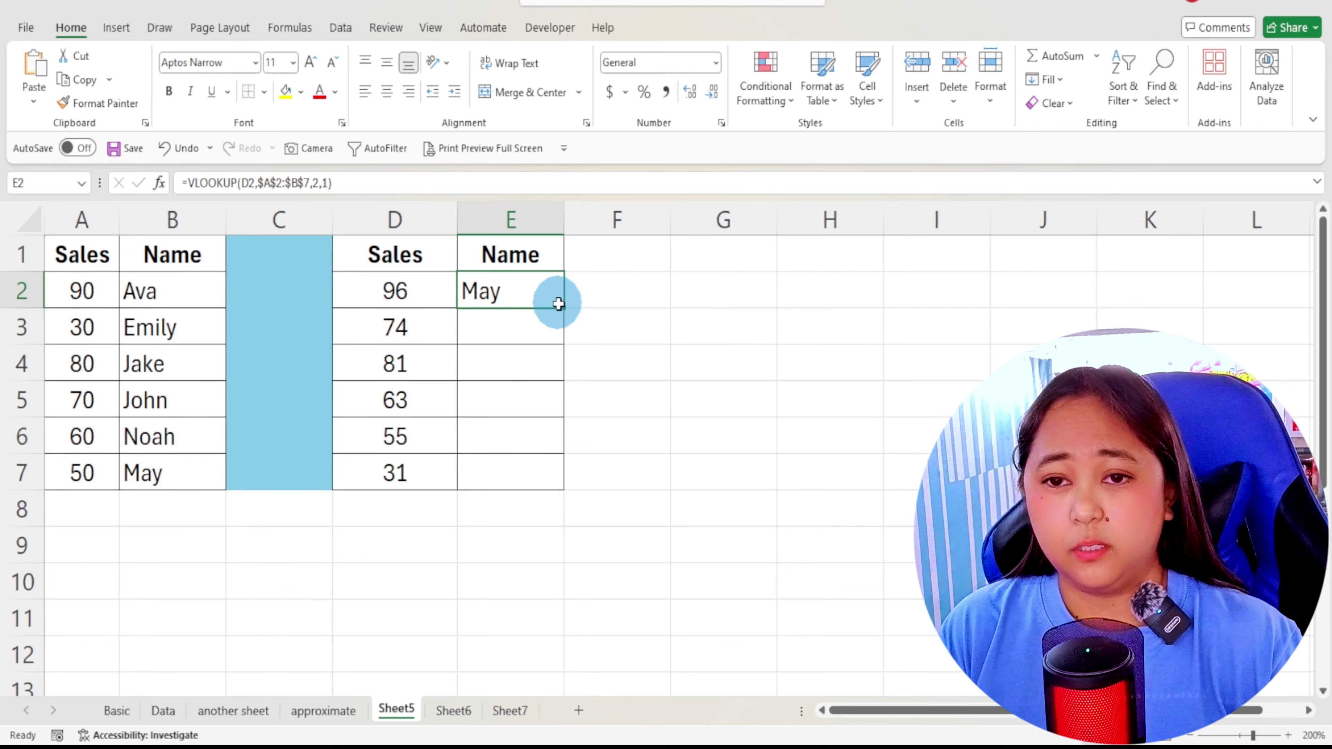
{"action": "double_click", "coordinate": [564, 307]}
{"action": "left_click", "coordinate": [521, 329]}
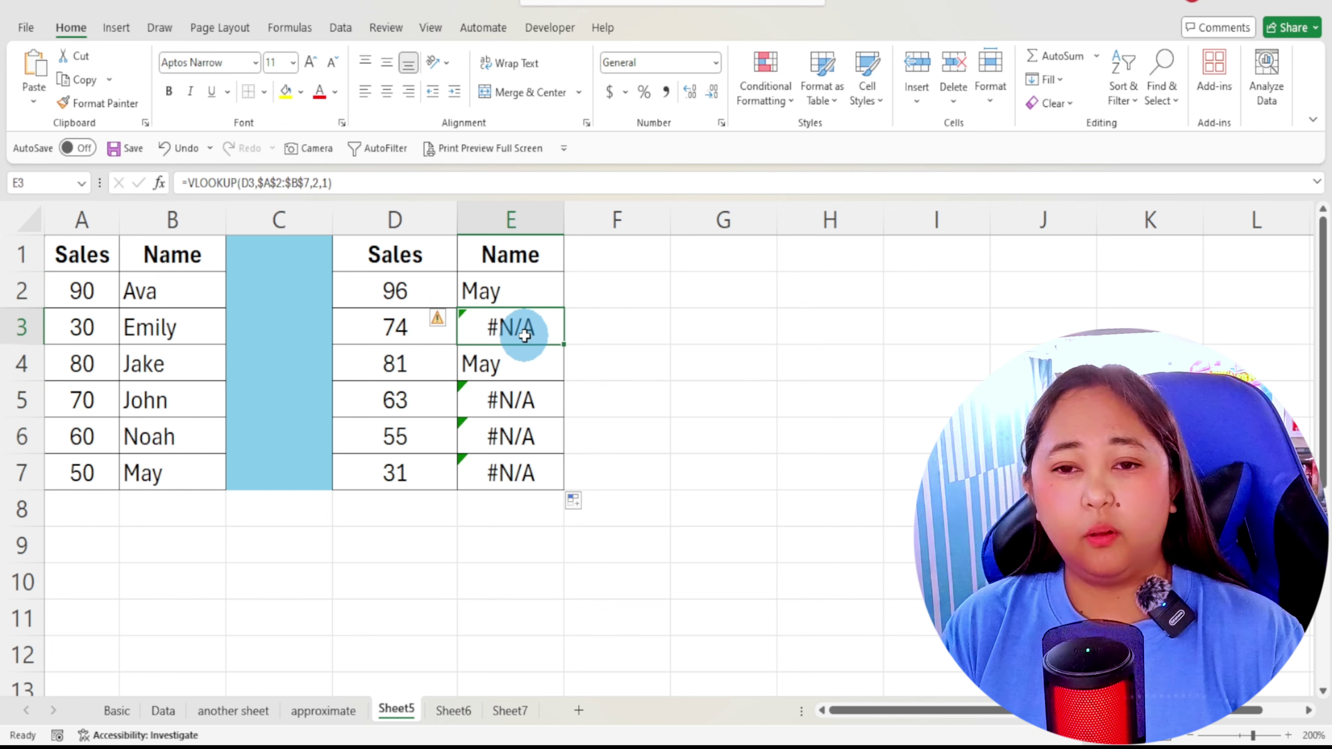
{"action": "left_click", "coordinate": [530, 298]}
{"action": "double_click", "coordinate": [530, 298]}
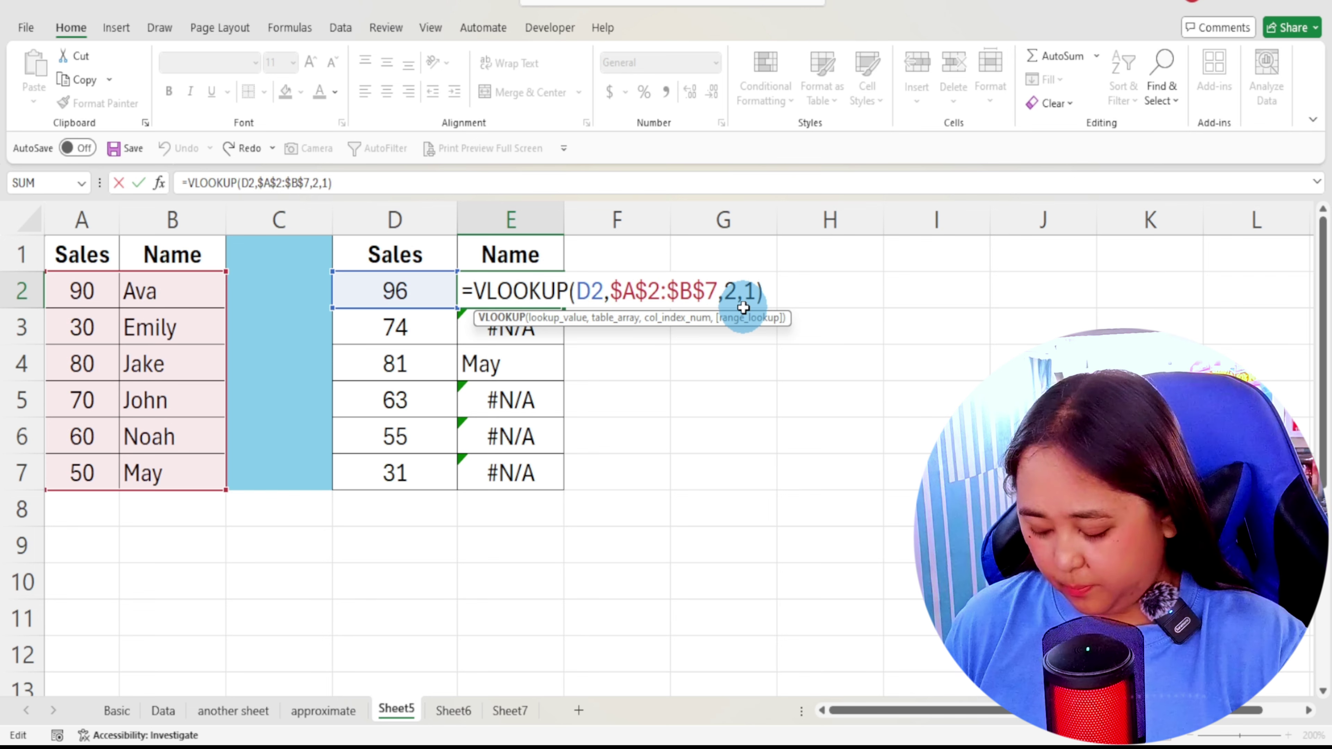
{"action": "key", "text": "Return"}
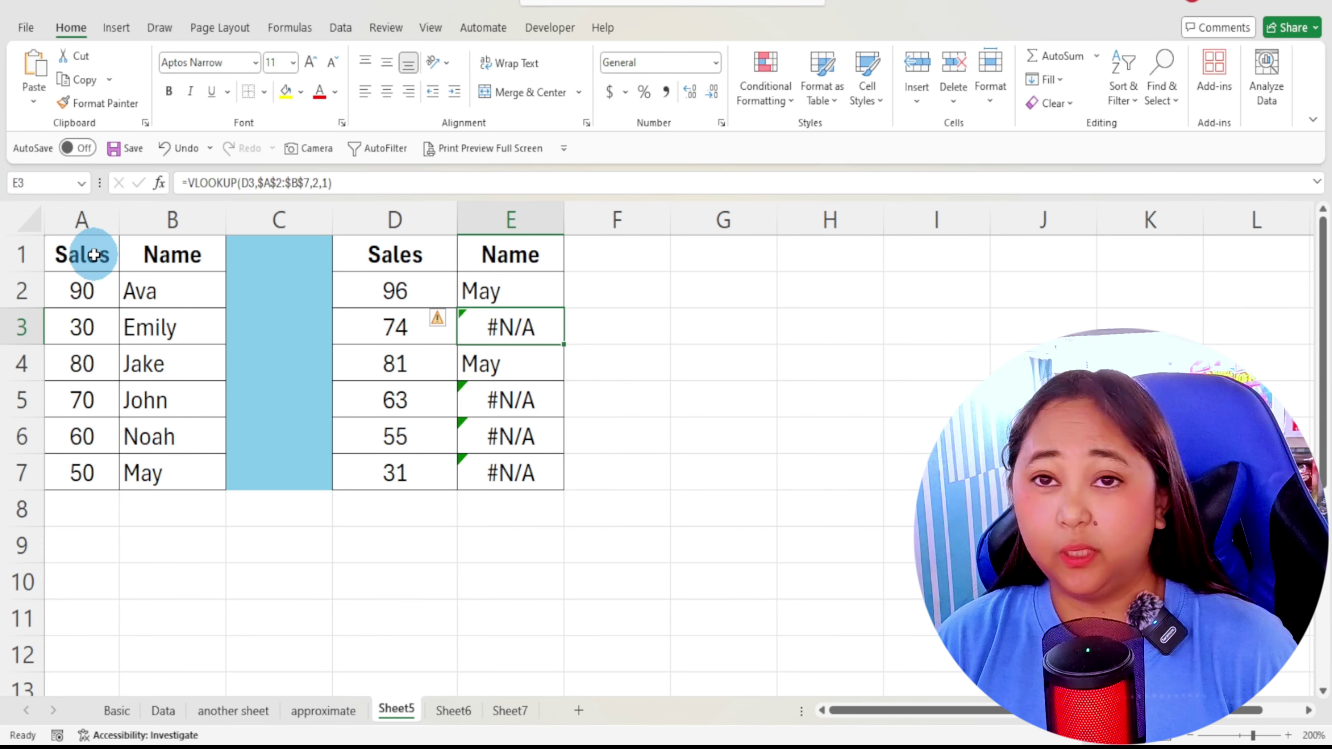
Step: Sort the A1:B7 table by Sales from smallest to largest and check the looked-up names in column E
{"action": "left_click_drag", "start_coordinate": [80, 253], "coordinate": [156, 476]}
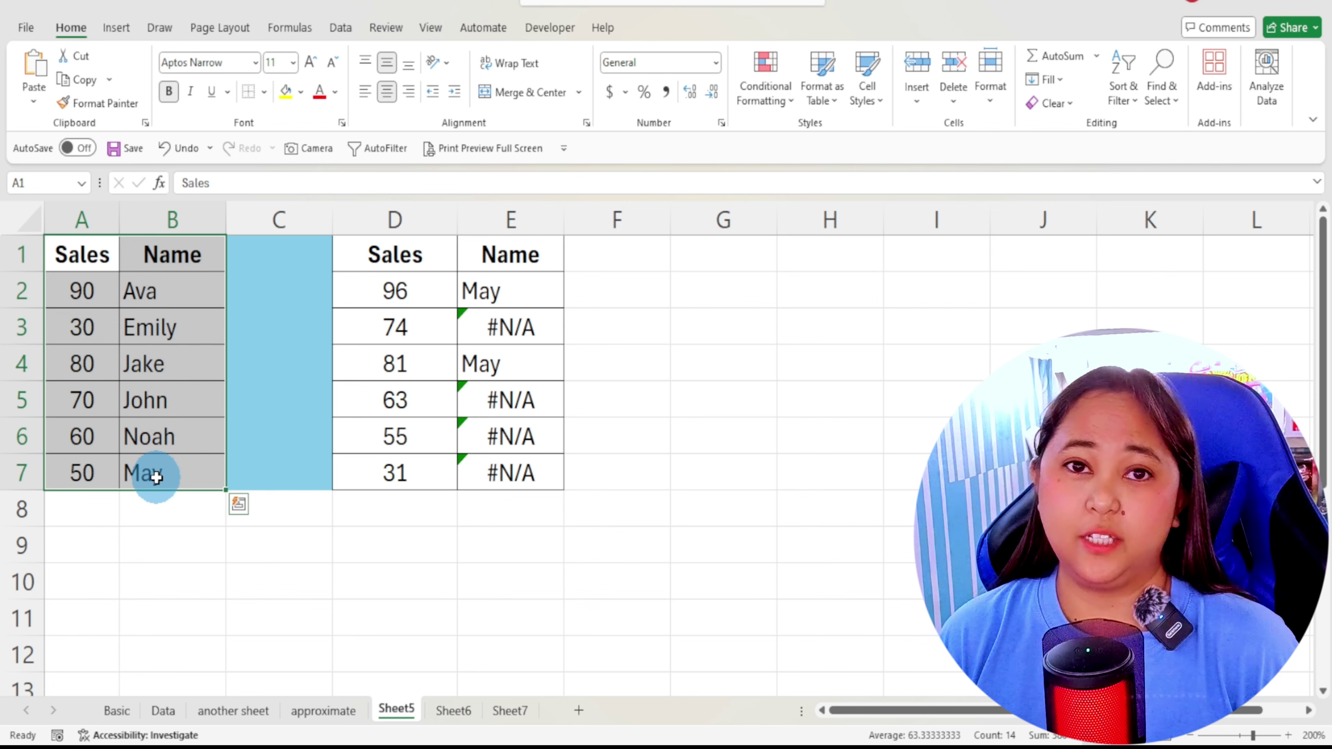
{"action": "left_click", "coordinate": [341, 27]}
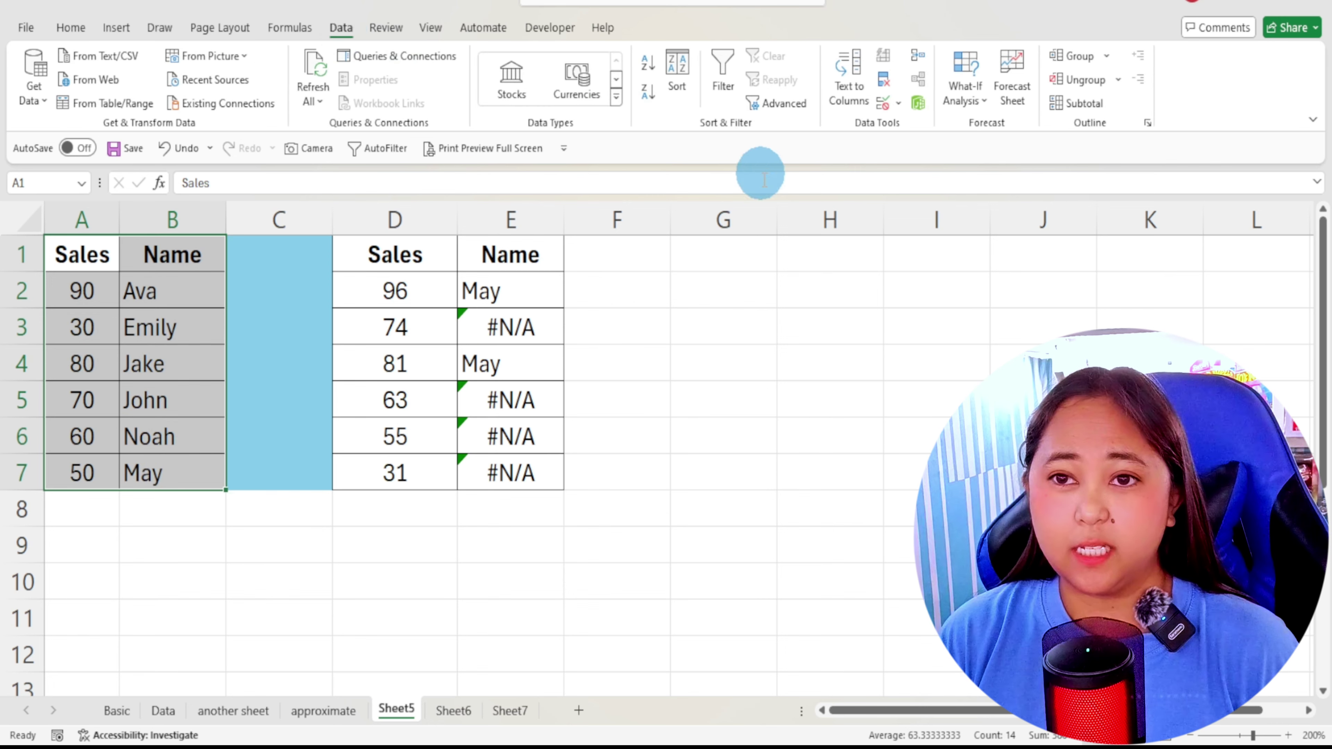
{"action": "left_click", "coordinate": [677, 71]}
{"action": "left_click", "coordinate": [456, 348]}
{"action": "left_click", "coordinate": [452, 367]}
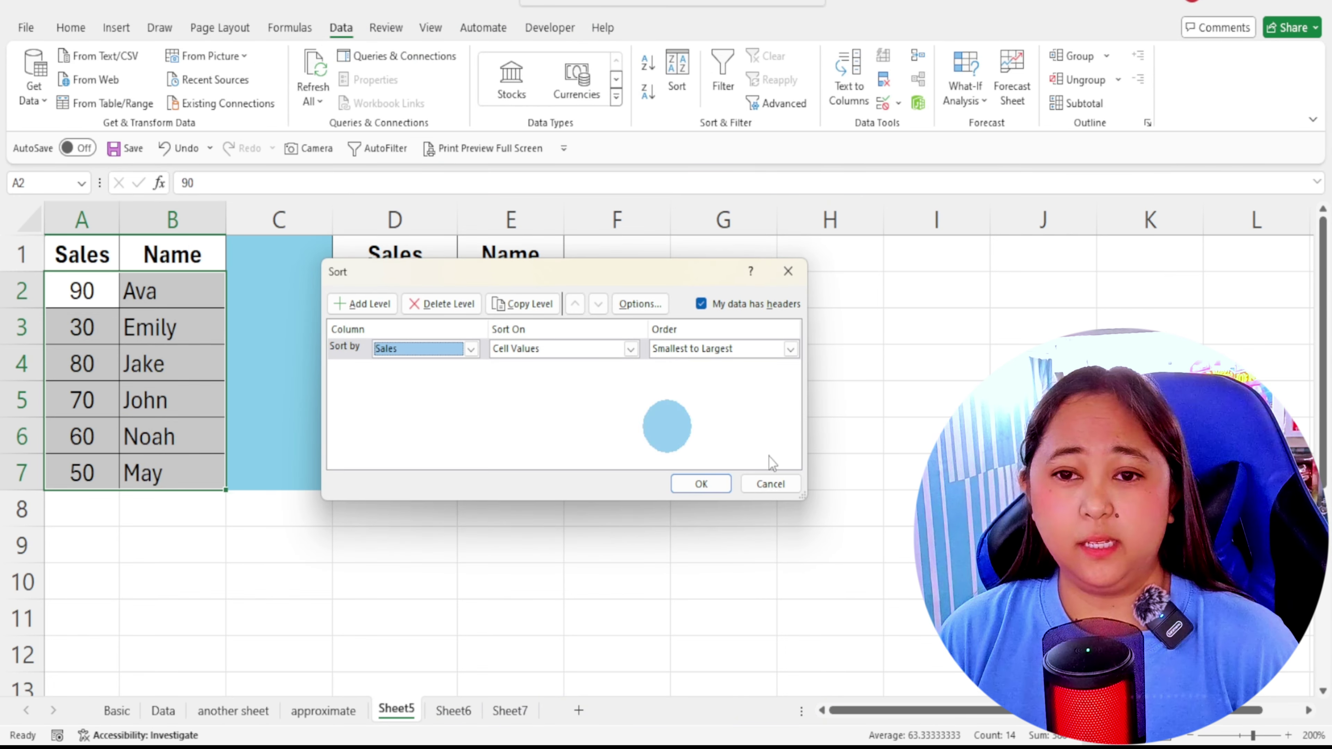
{"action": "left_click", "coordinate": [700, 486]}
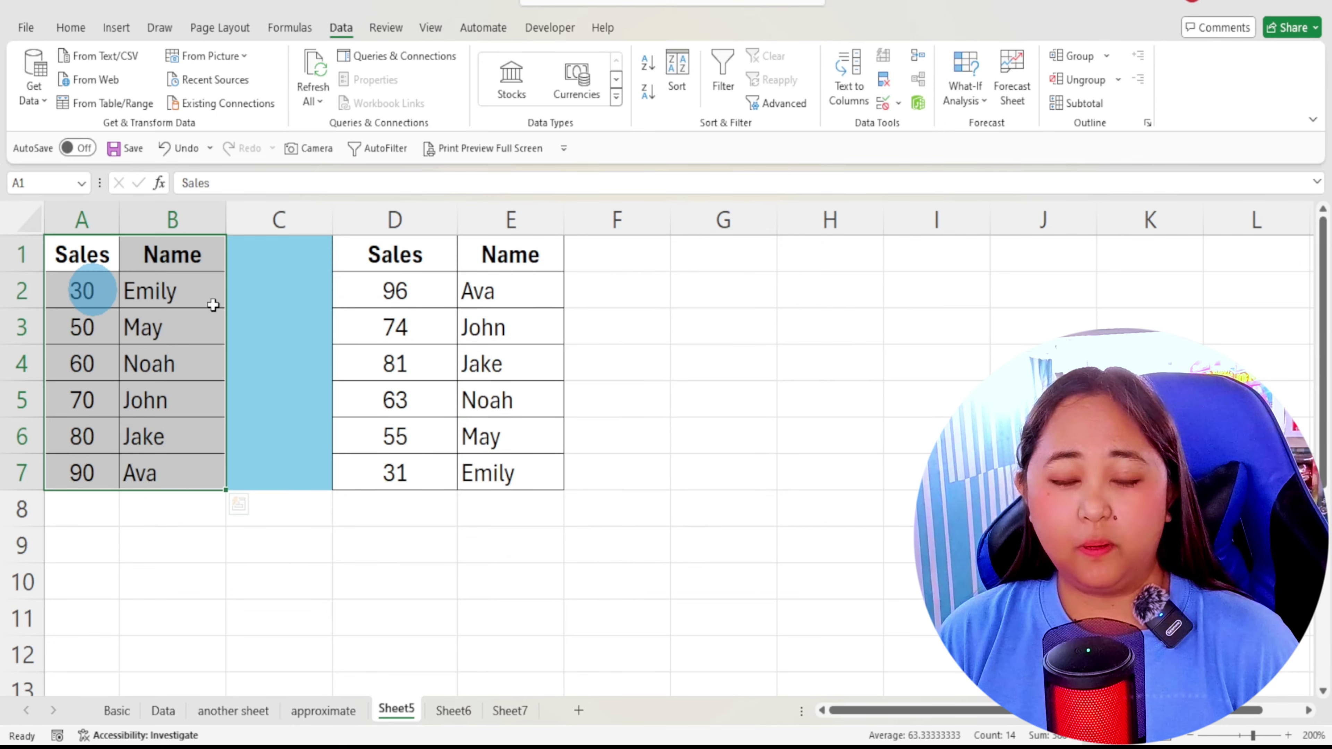
{"action": "left_click", "coordinate": [509, 295]}
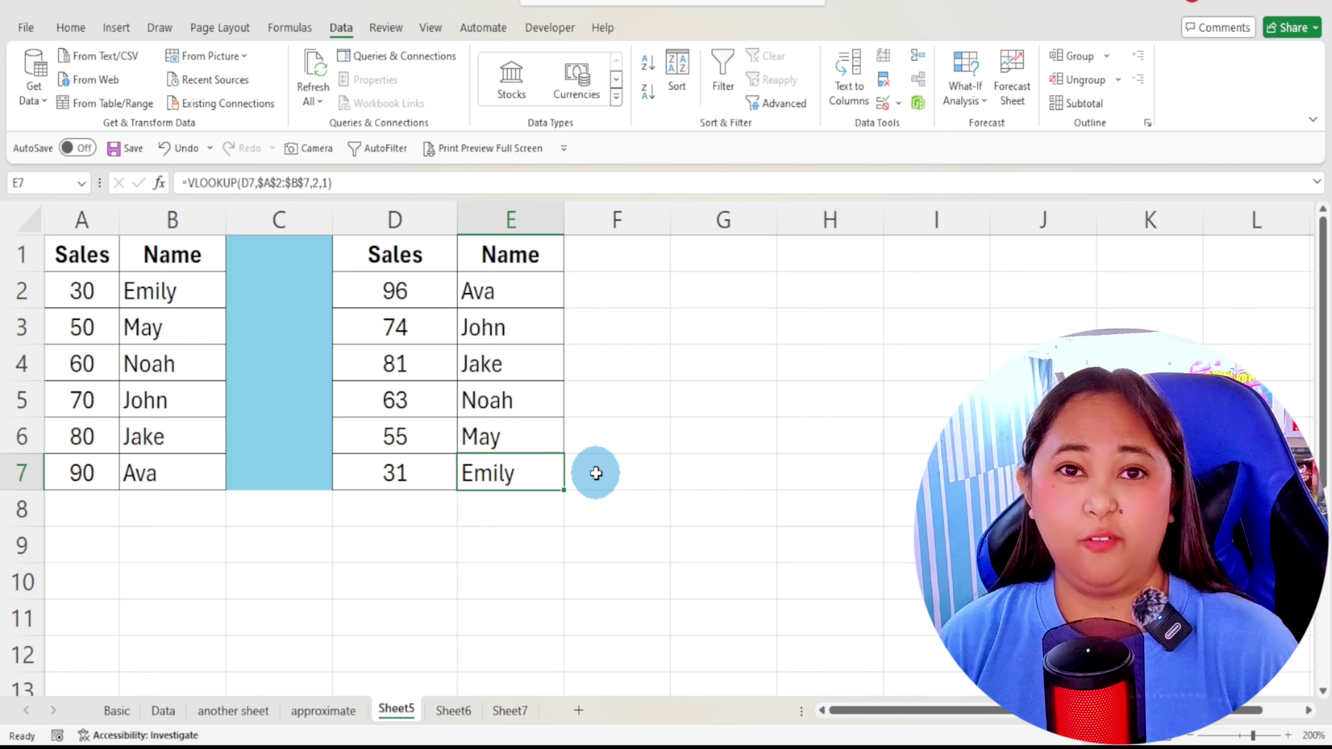
{"action": "left_click", "coordinate": [521, 318]}
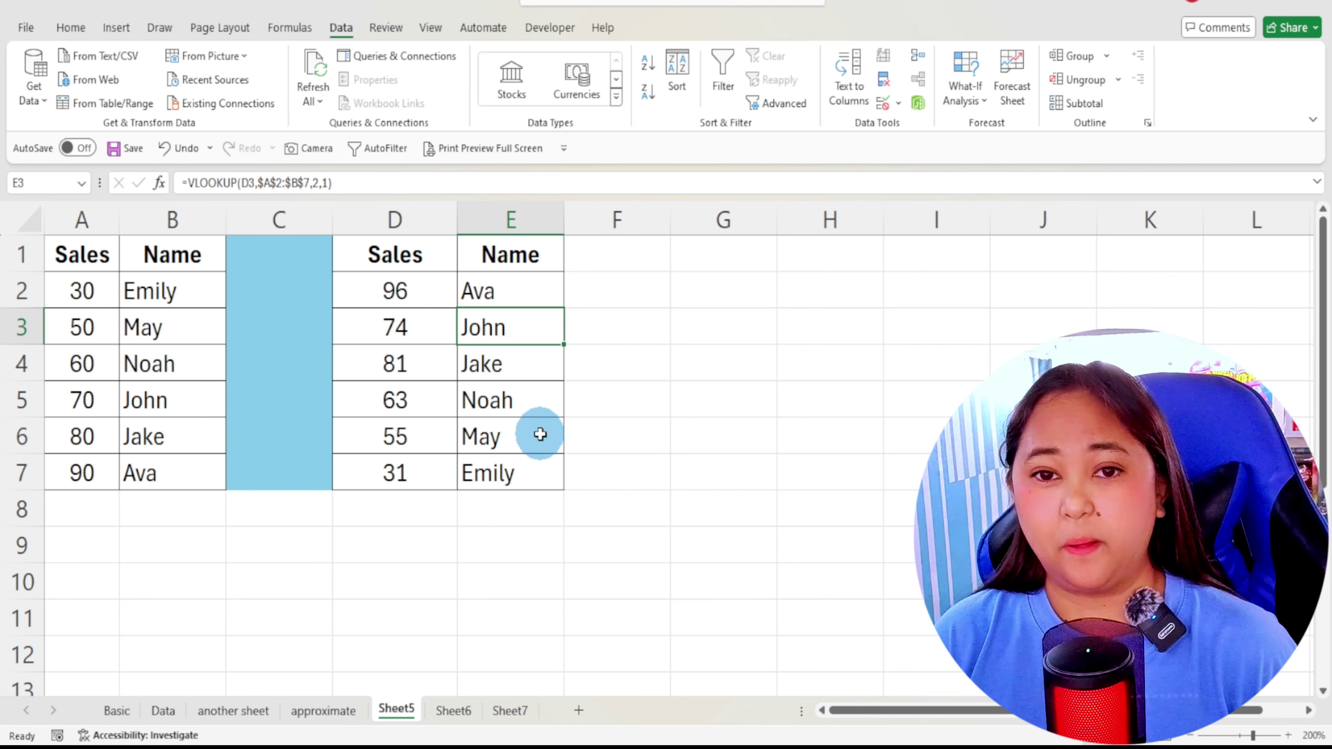
Step: On Sheet6, inspect the exact-match argument of the E2 position formula and check the lookup in E6
{"action": "left_click", "coordinate": [453, 711]}
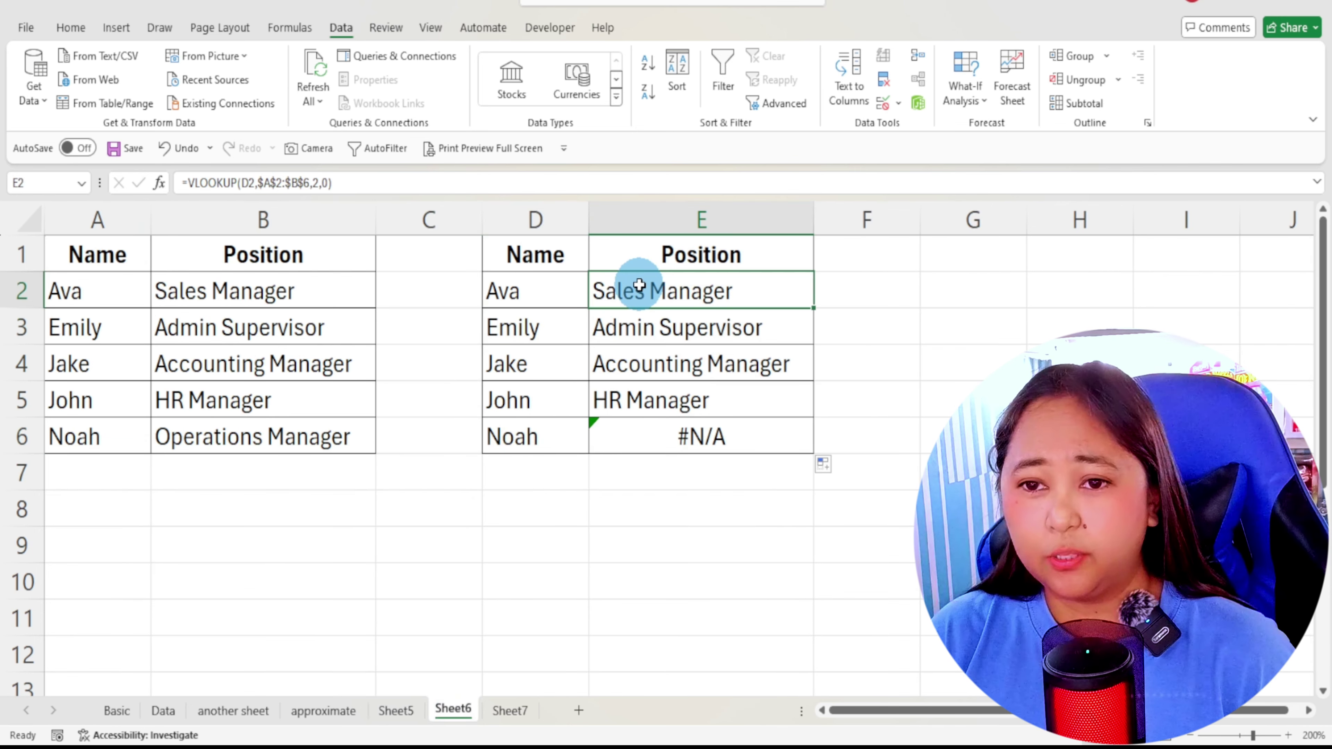
{"action": "double_click", "coordinate": [644, 290]}
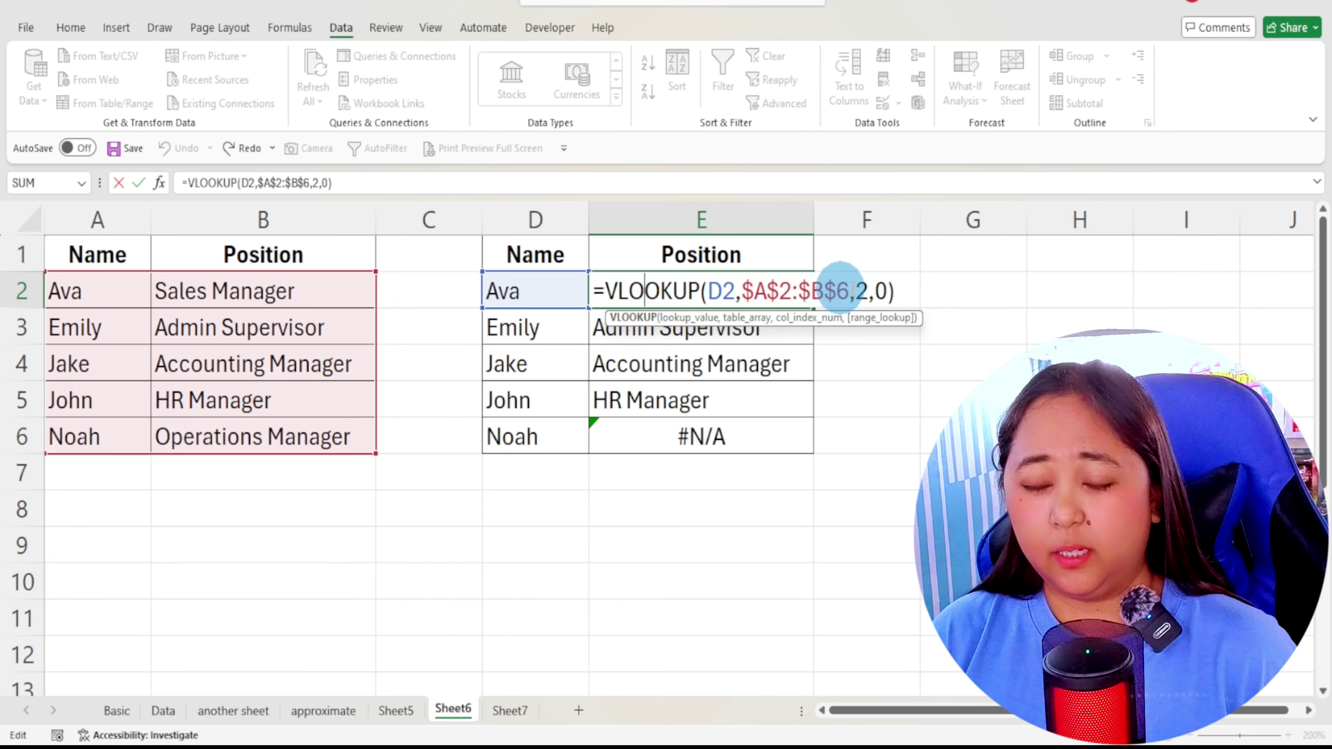
{"action": "double_click", "coordinate": [878, 289]}
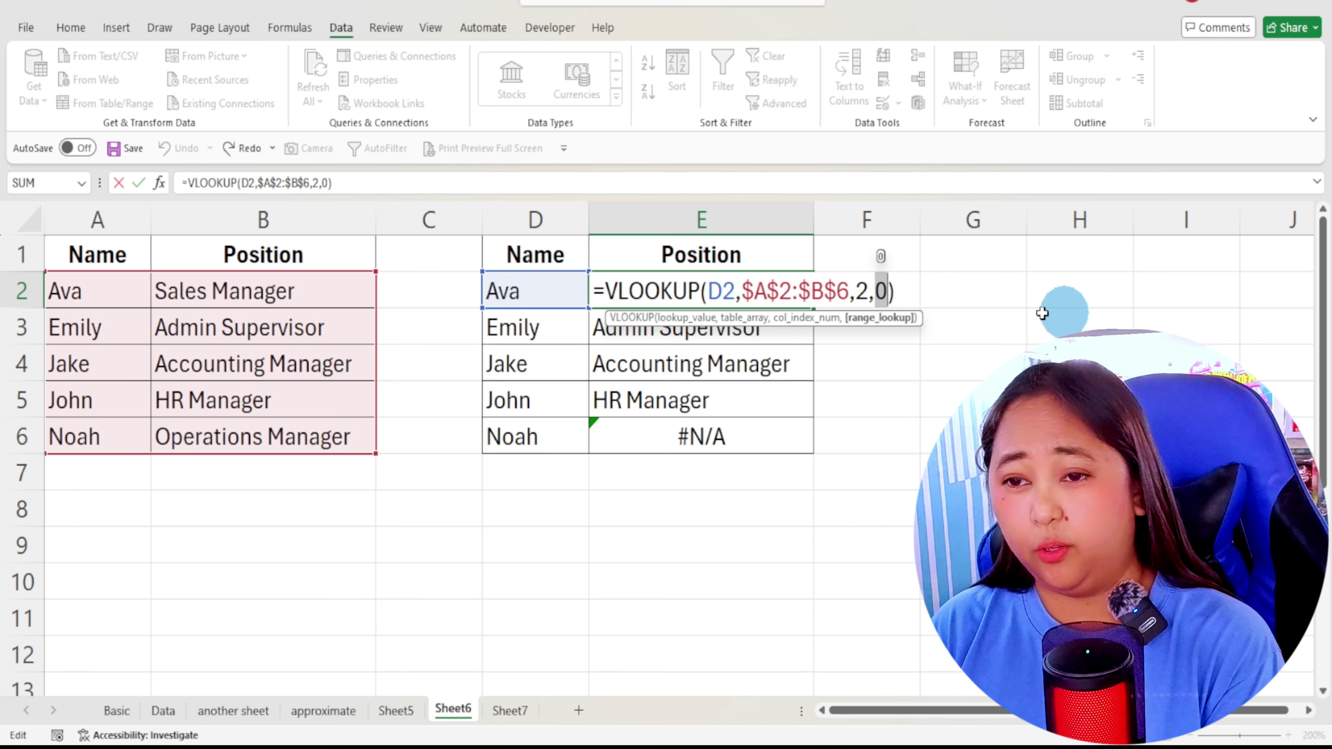
{"action": "key", "text": "Return"}
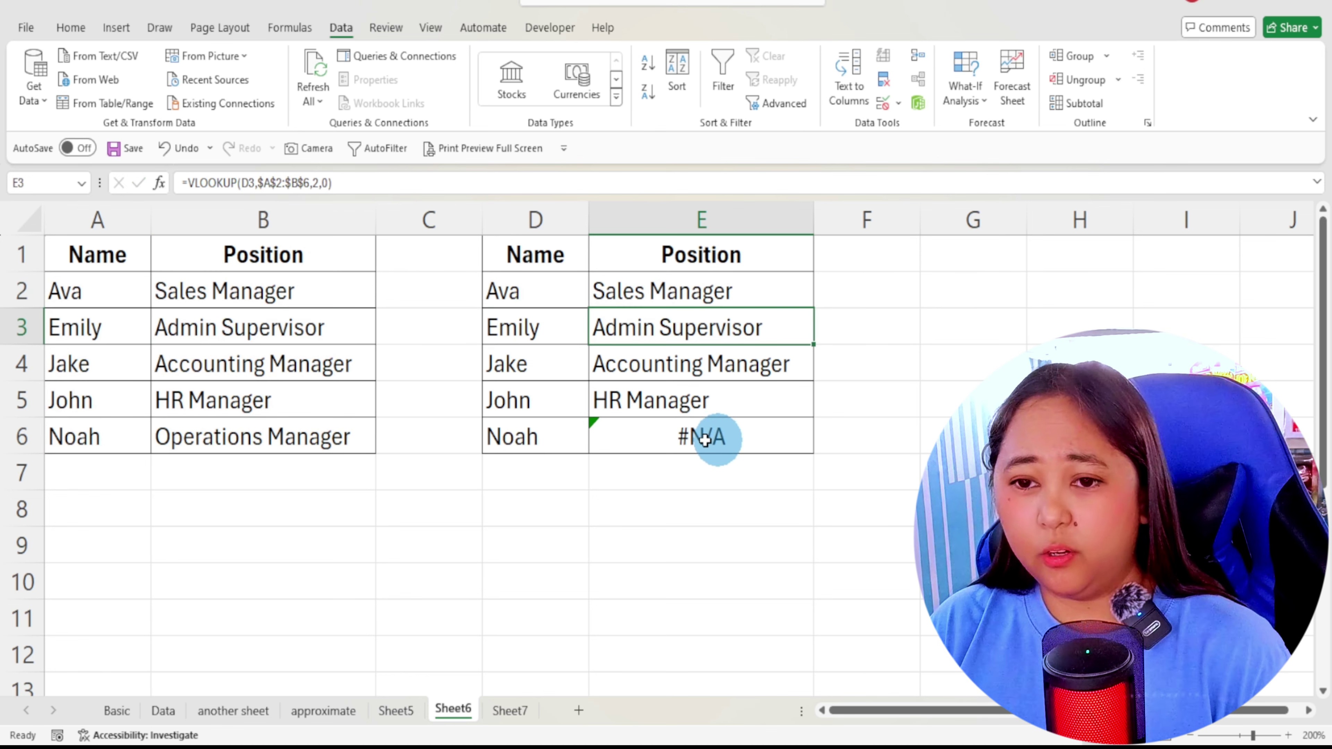
{"action": "left_click", "coordinate": [735, 441]}
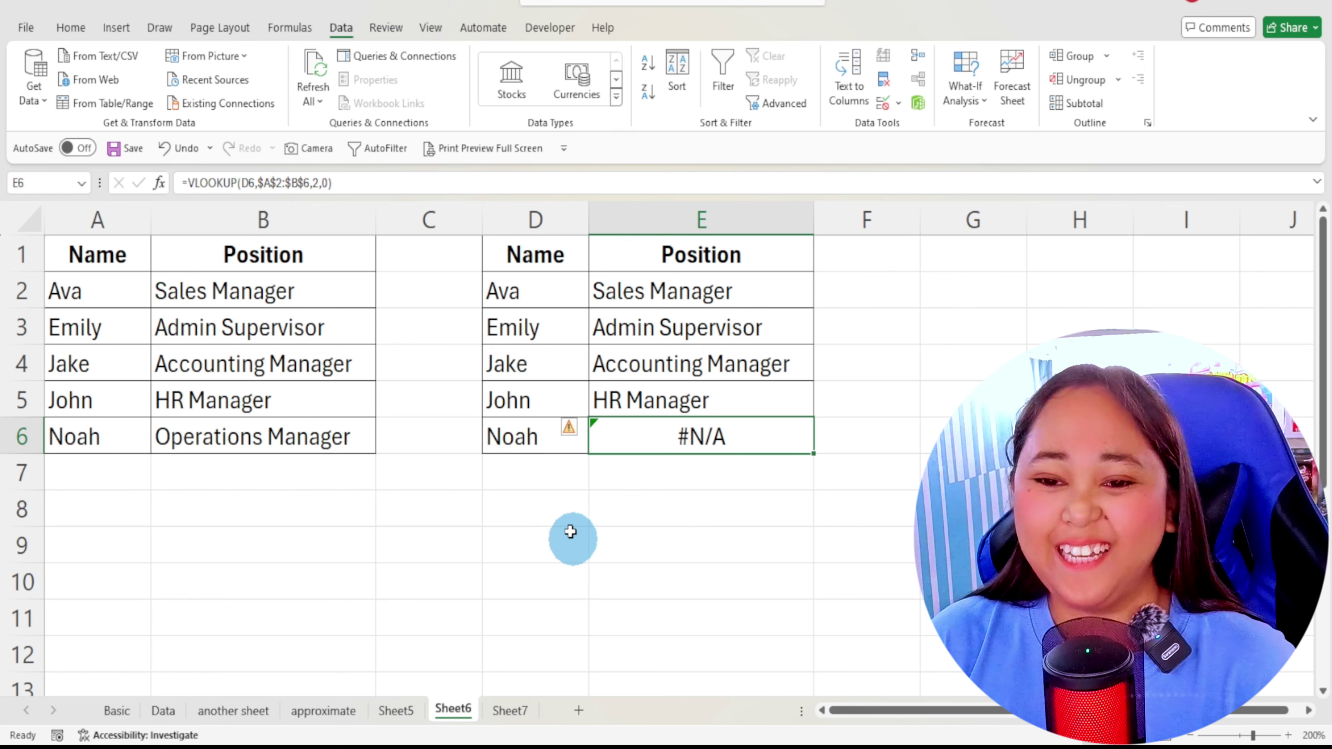
Step: Compare the names in D6 and A6 for extra spaces, try correcting the mismatch, and undo the correction
{"action": "left_click", "coordinate": [549, 443]}
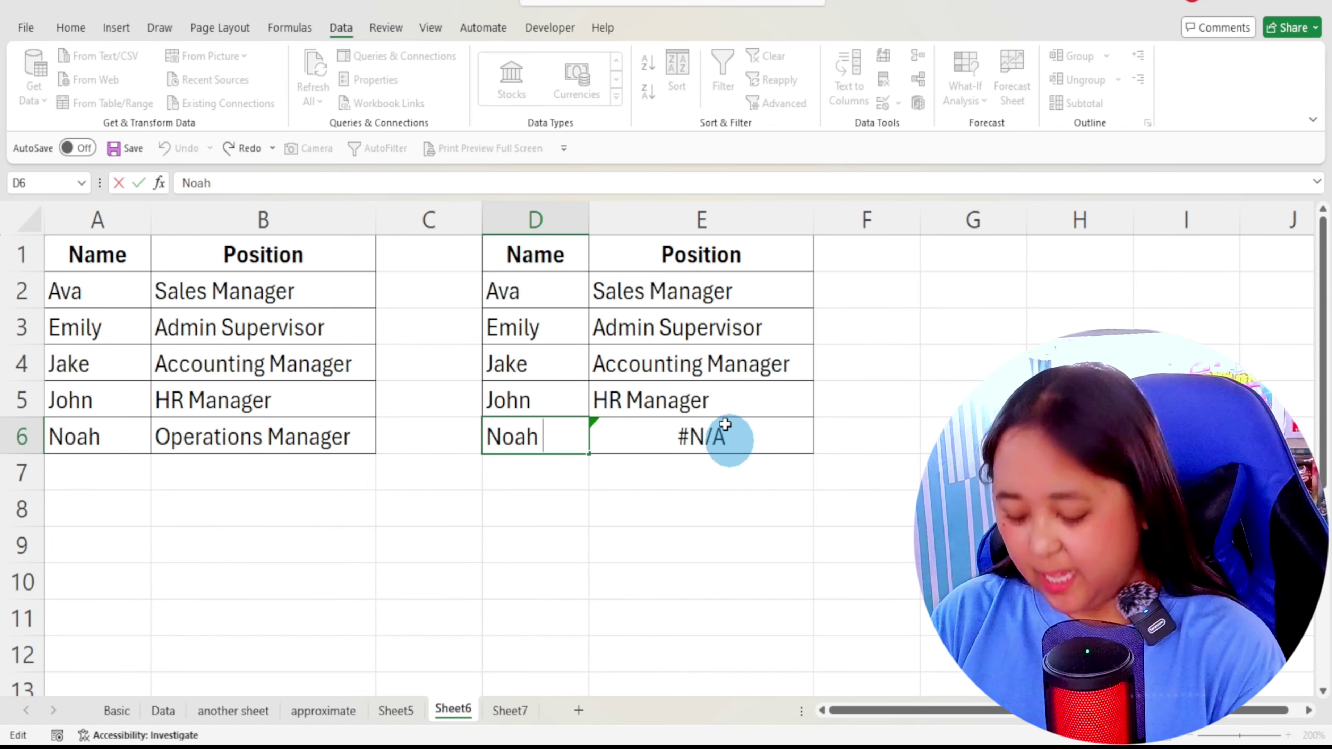
{"action": "double_click", "coordinate": [121, 438]}
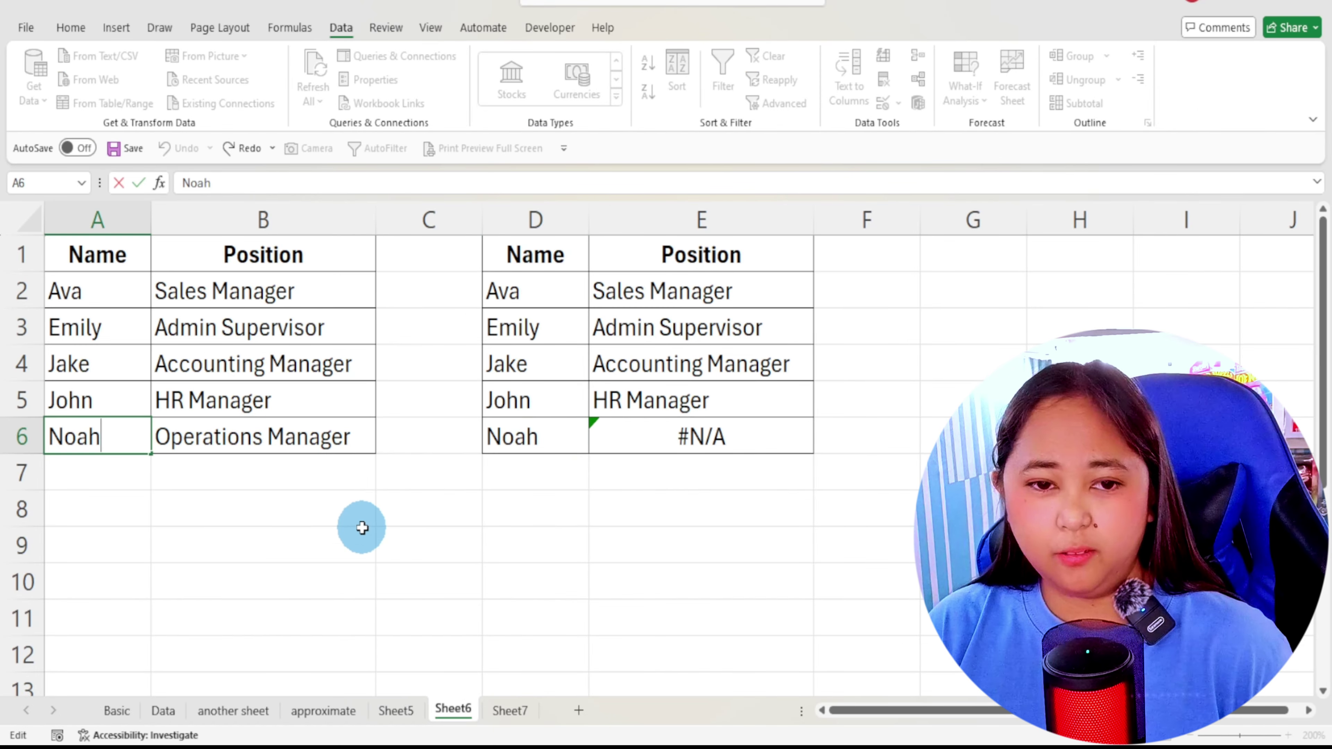
{"action": "left_click", "coordinate": [738, 439]}
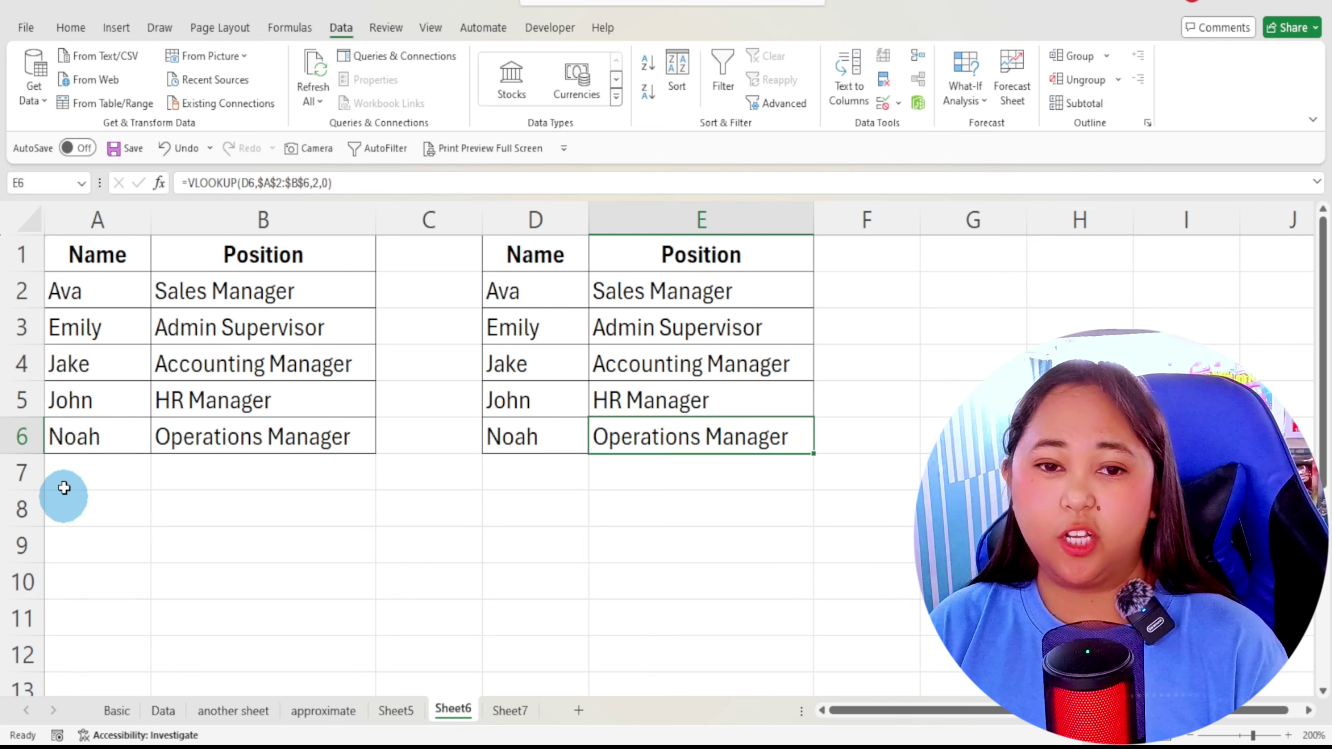
{"action": "key", "text": "ctrl+z"}
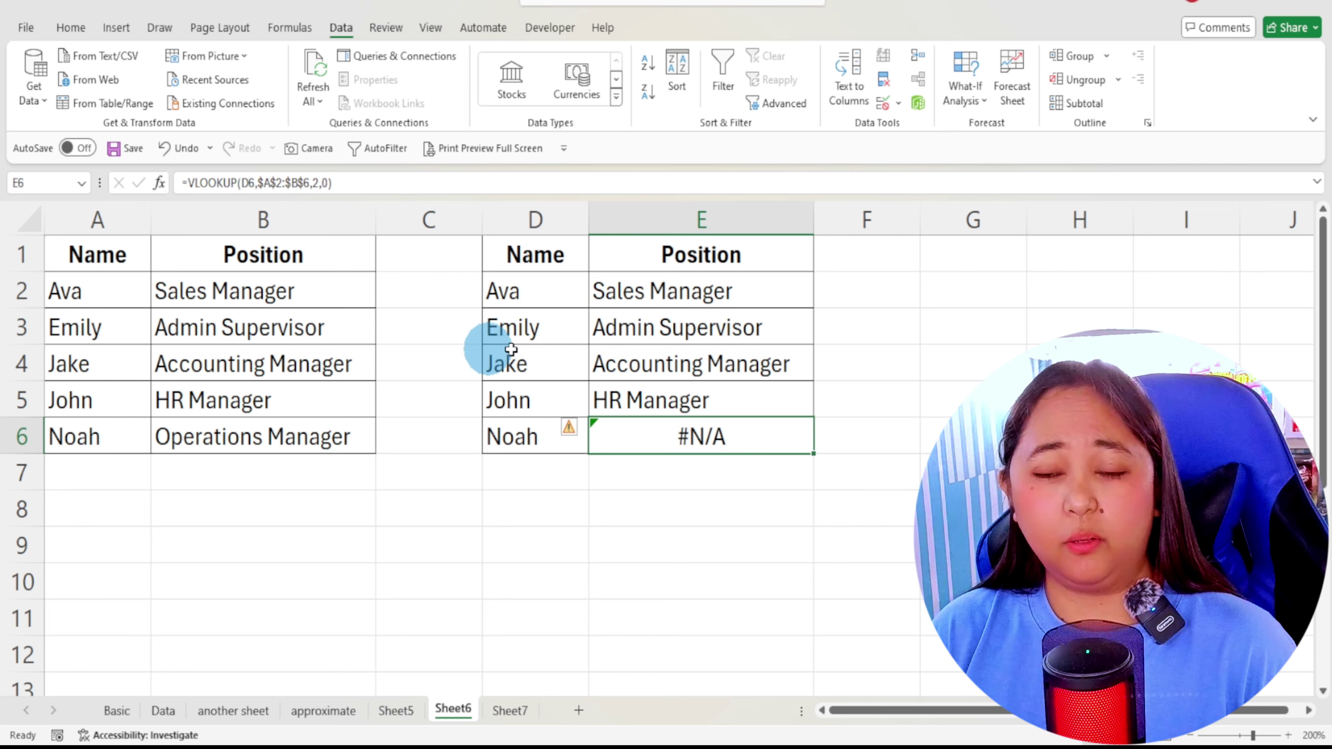
Step: Edit the position formula in E2 so its lookup value D2 is wrapped in TRIM: =VLOOKUP(TRIM(D2),$A$2:$B$6,2,0)
{"action": "left_click_drag", "start_coordinate": [533, 290], "coordinate": [530, 437]}
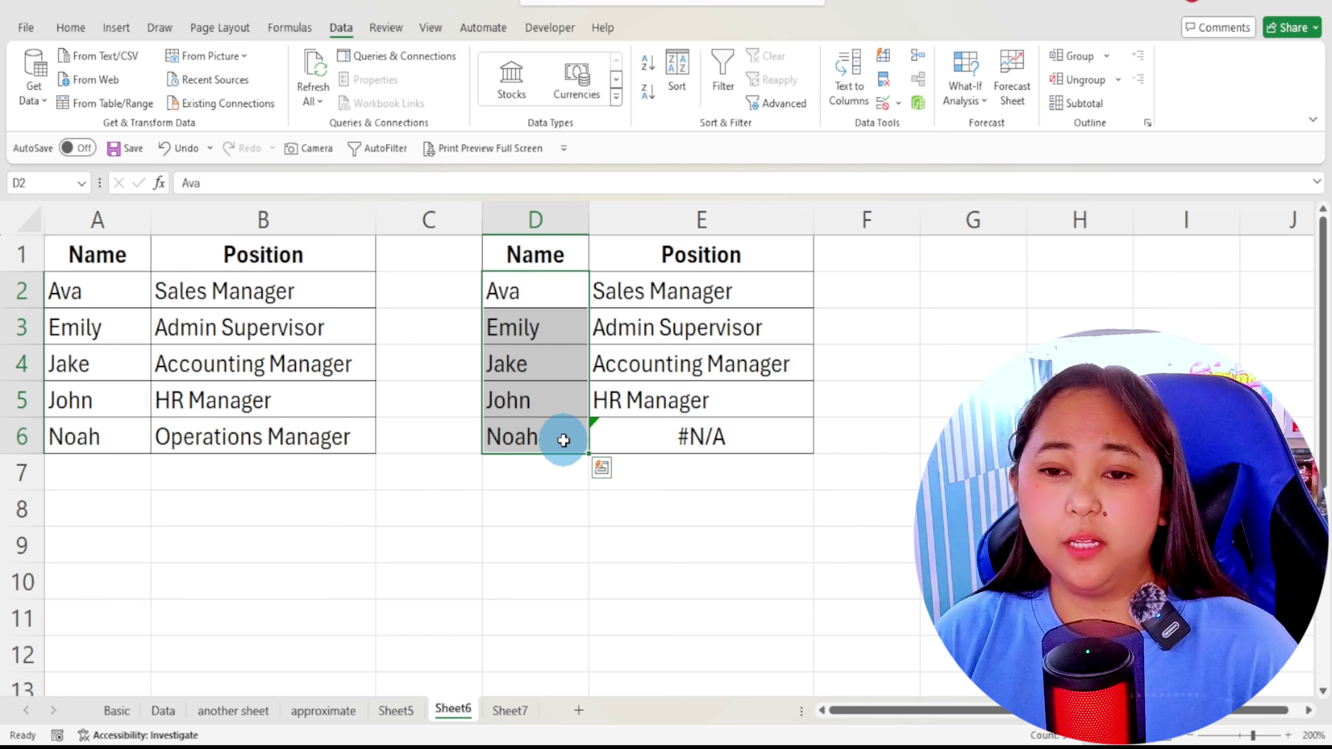
{"action": "double_click", "coordinate": [633, 284]}
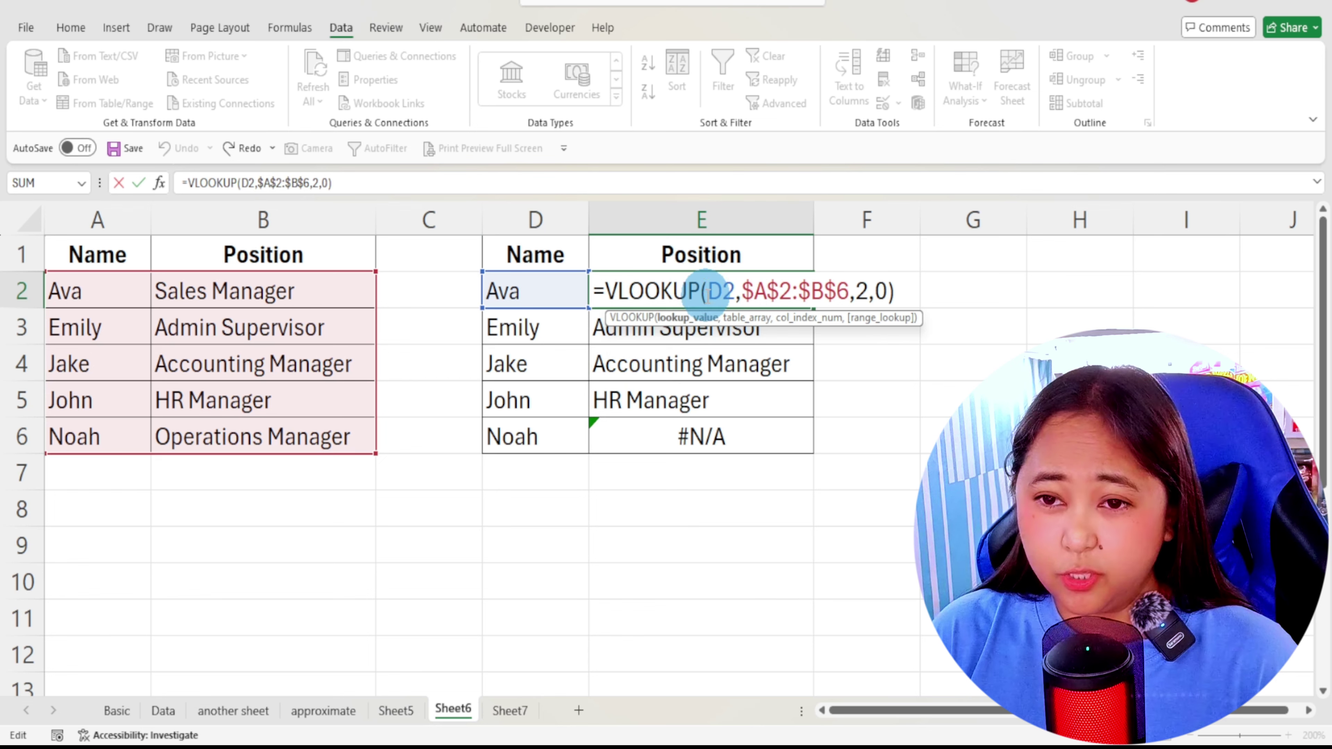
{"action": "double_click", "coordinate": [723, 290]}
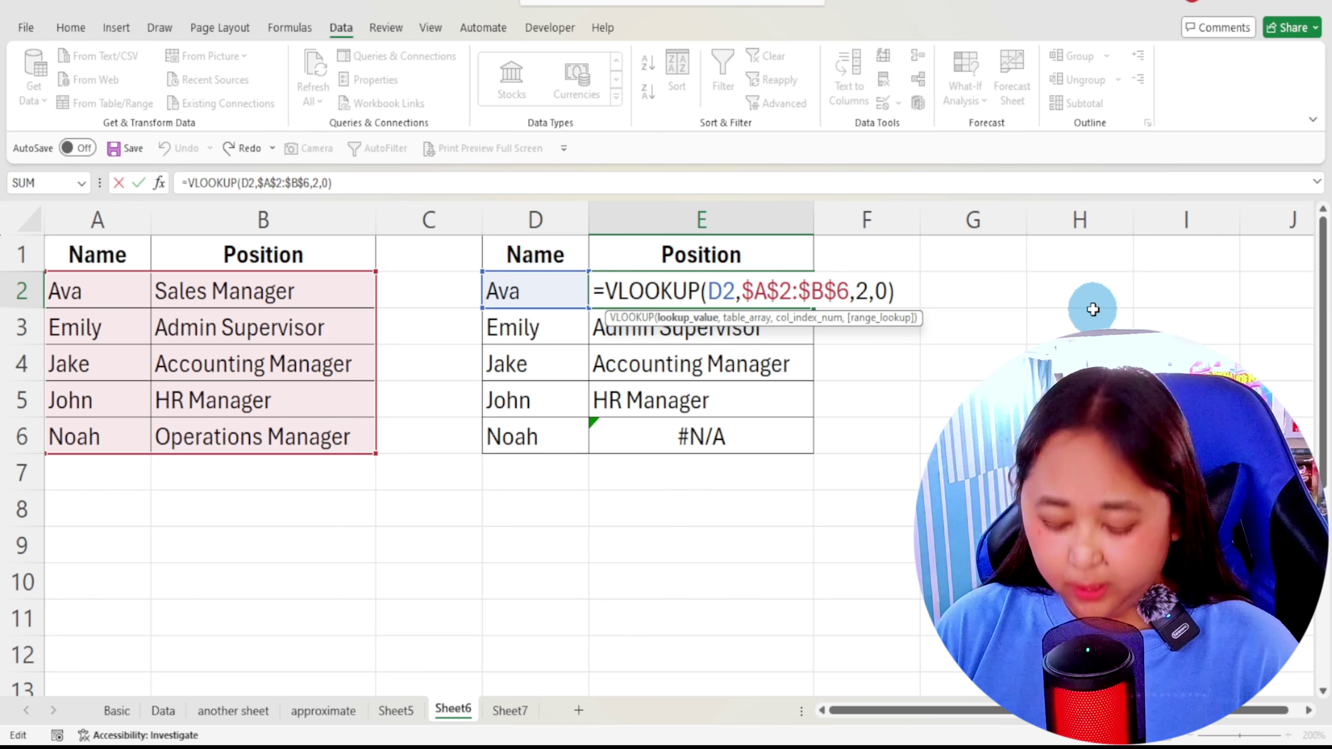
{"action": "type", "text": "trim"}
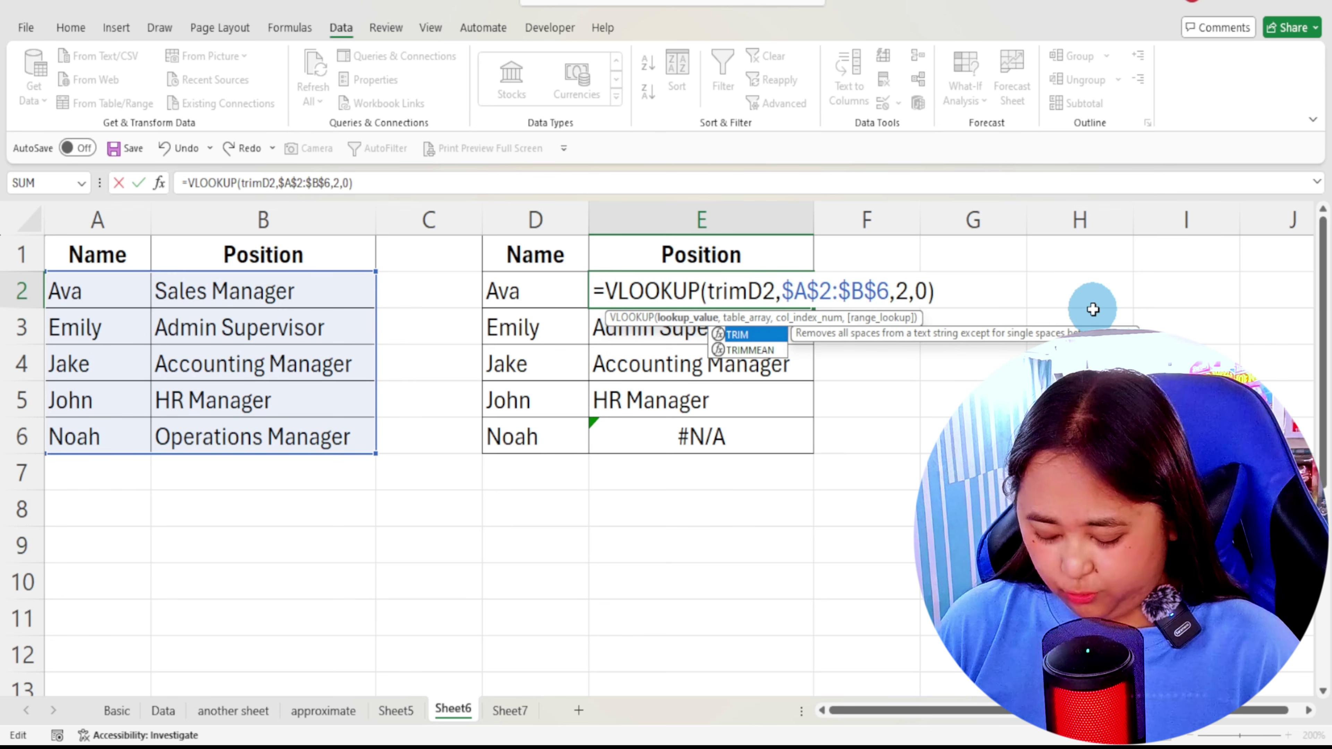
{"action": "type", "text": "("}
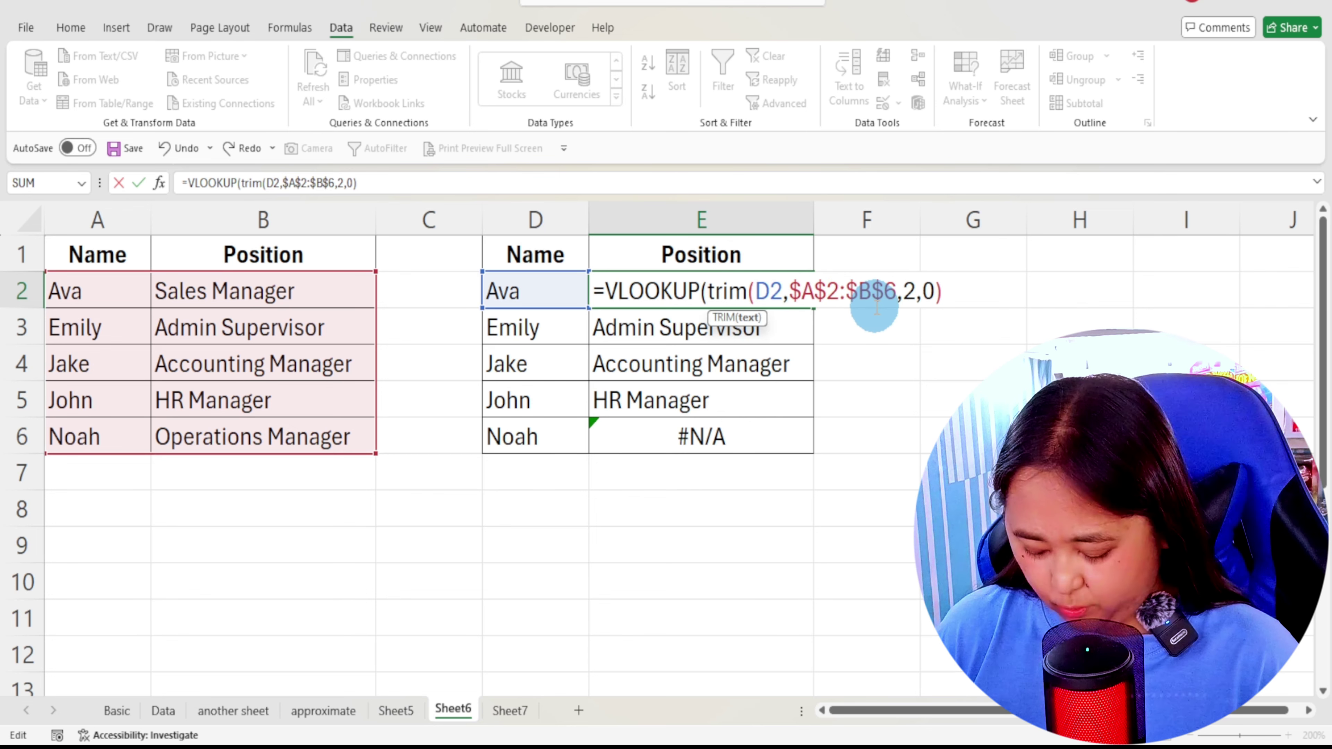
{"action": "key", "text": "Right"}
{"action": "key", "text": "Right"}
{"action": "type", "text": ")"}
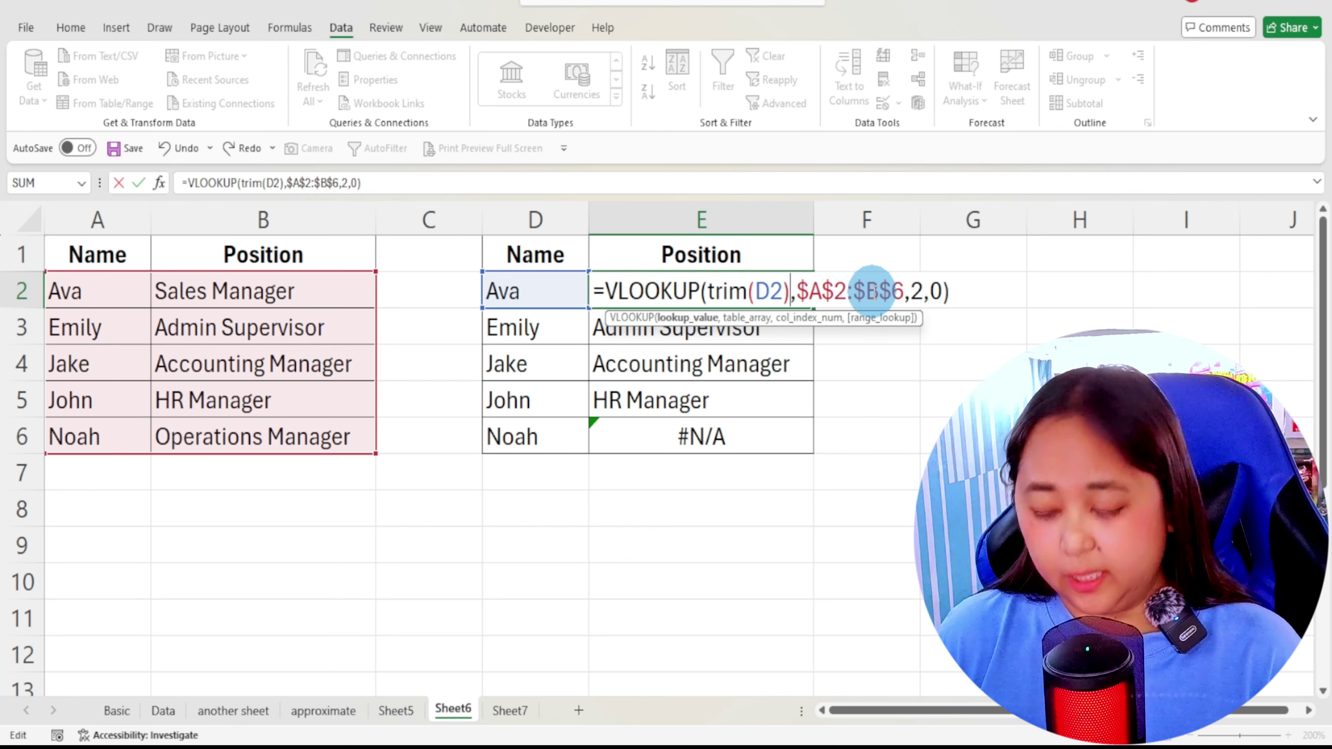
{"action": "key", "text": "Return"}
Step: Fill the TRIM-based lookup formula from E2 down to E6 and check the result in E6
{"action": "left_click", "coordinate": [797, 298]}
{"action": "left_click_drag", "start_coordinate": [809, 307], "coordinate": [768, 447]}
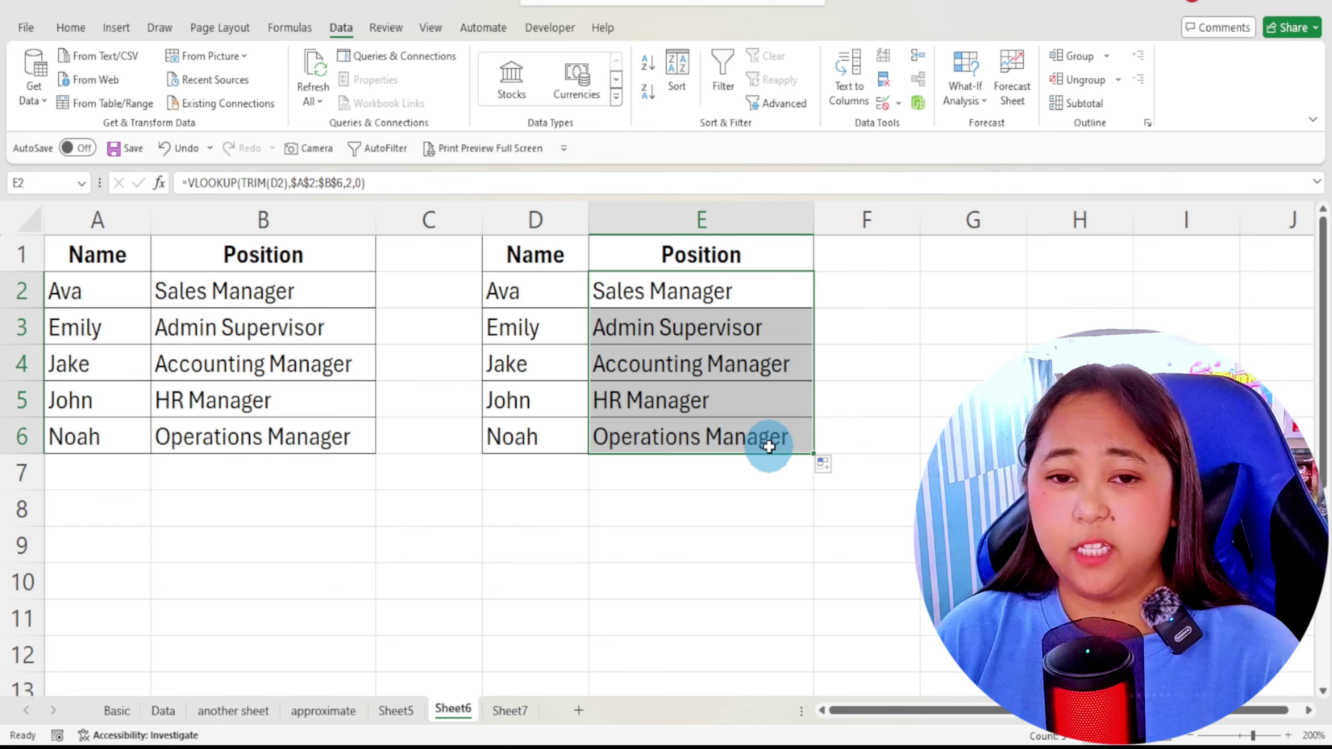
{"action": "left_click", "coordinate": [768, 447]}
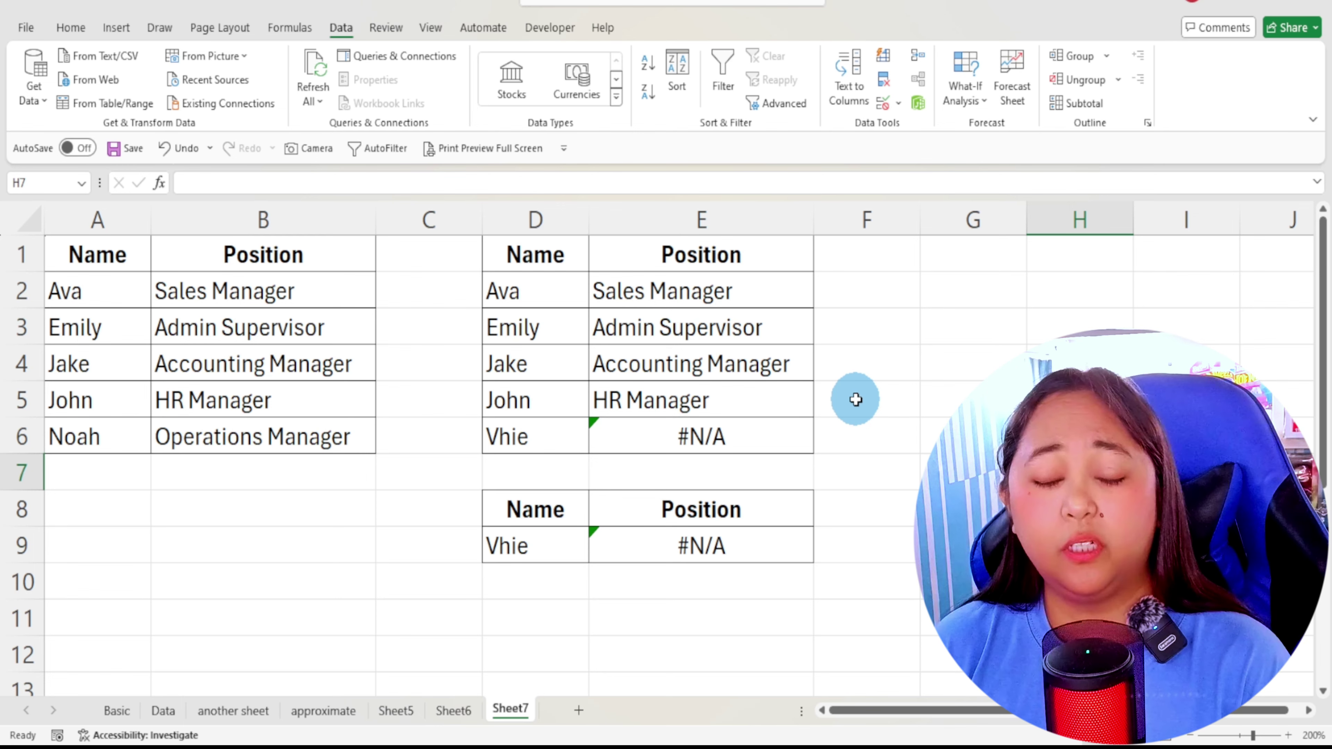
Step: On Sheet7, inspect the lookup in E6 and compare the name in D6 with the list in A2:A6
{"action": "left_click", "coordinate": [742, 429]}
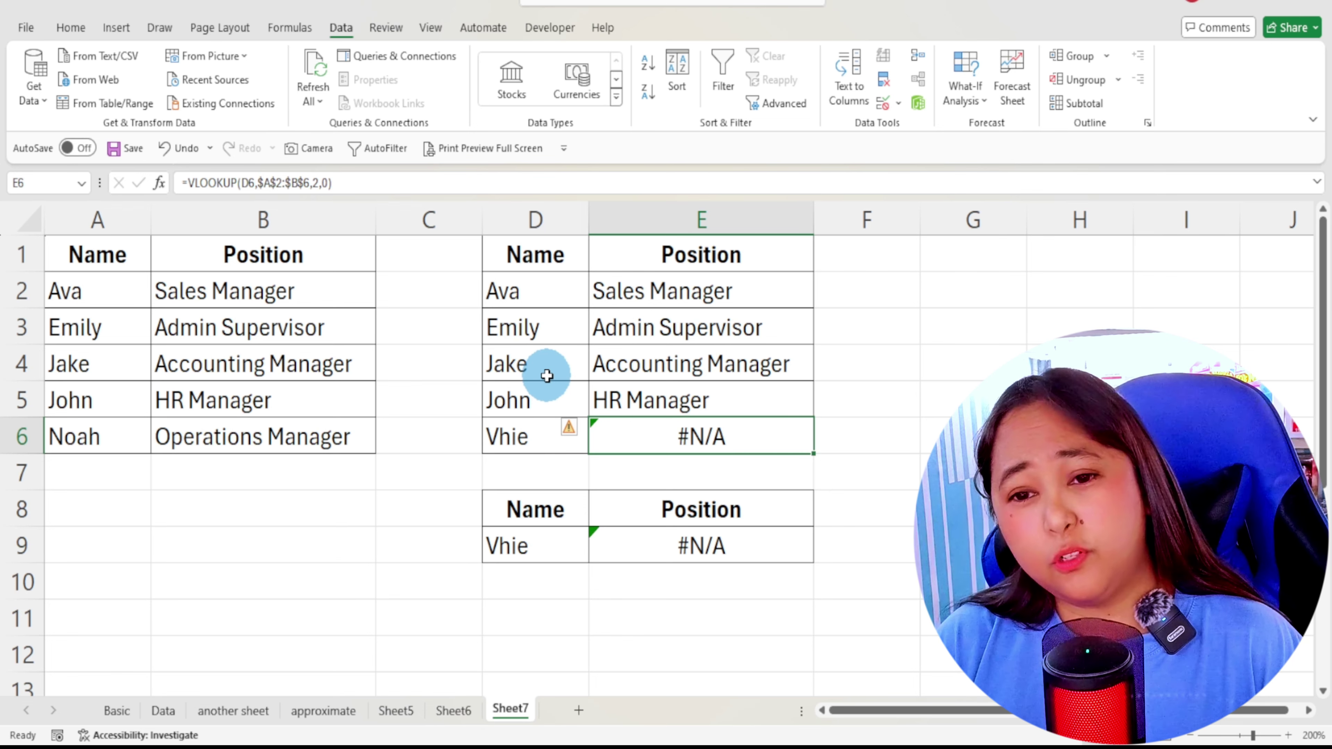
{"action": "left_click", "coordinate": [507, 438]}
{"action": "left_click", "coordinate": [676, 437]}
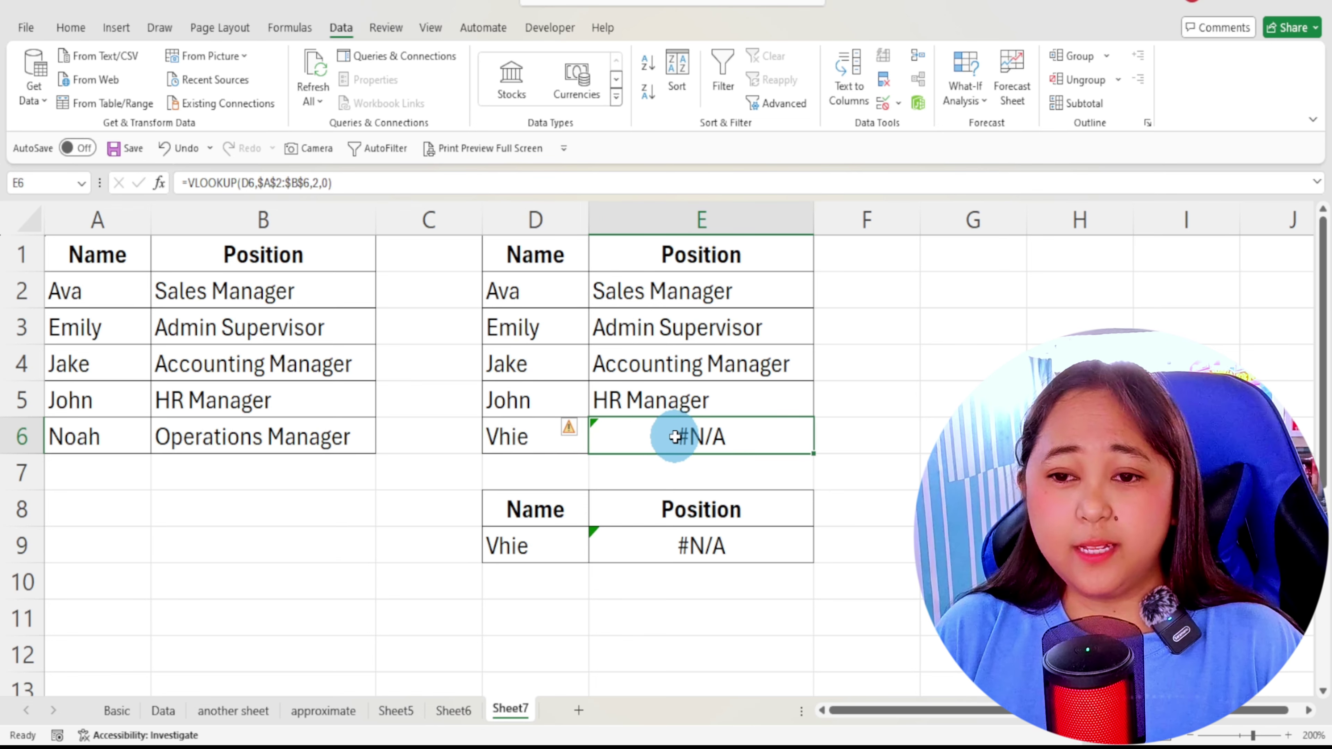
{"action": "left_click_drag", "start_coordinate": [113, 289], "coordinate": [117, 437]}
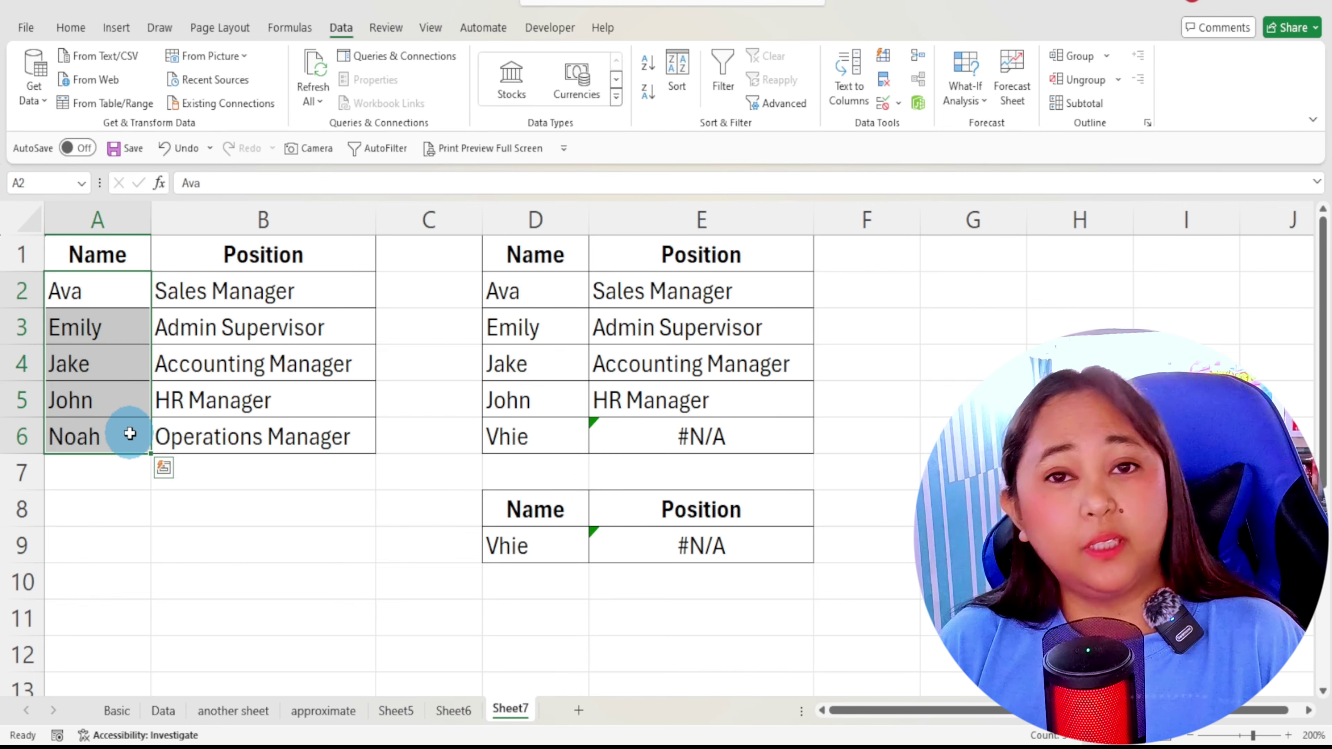
{"action": "left_click", "coordinate": [517, 438]}
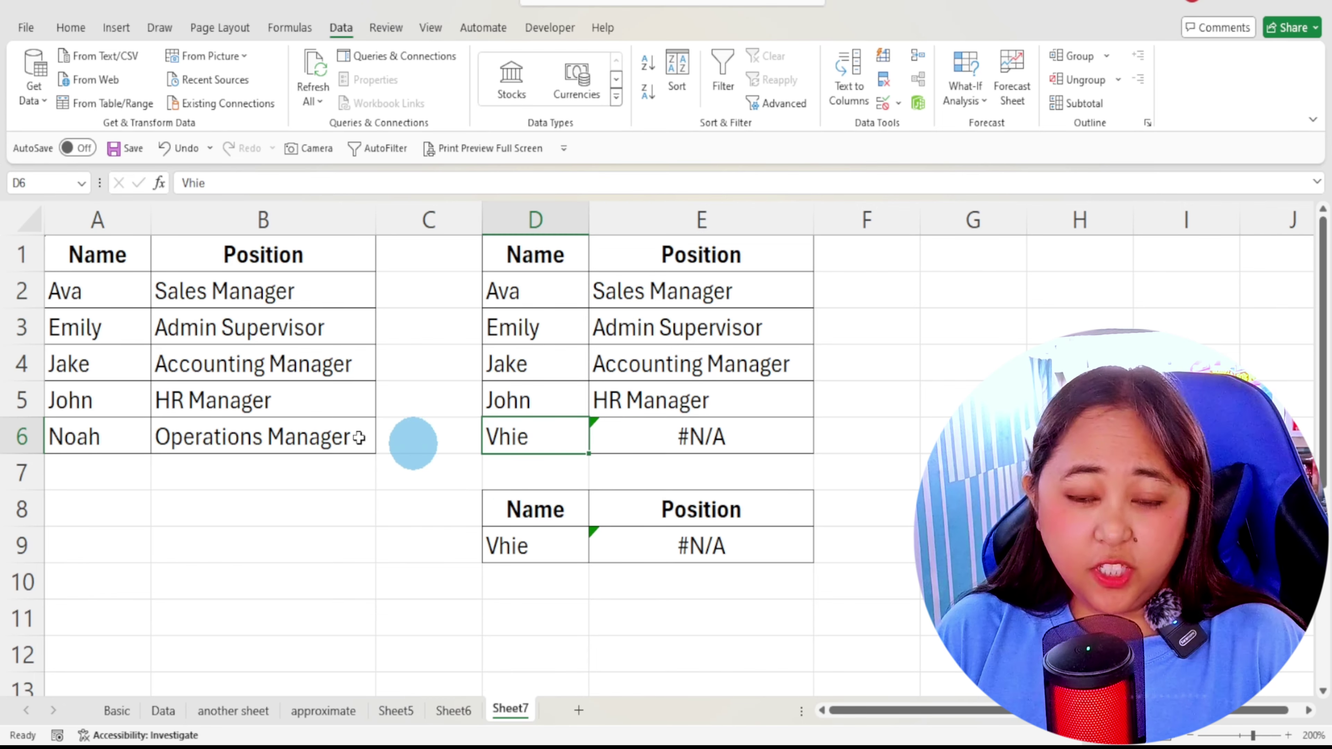
{"action": "left_click_drag", "start_coordinate": [98, 294], "coordinate": [80, 437]}
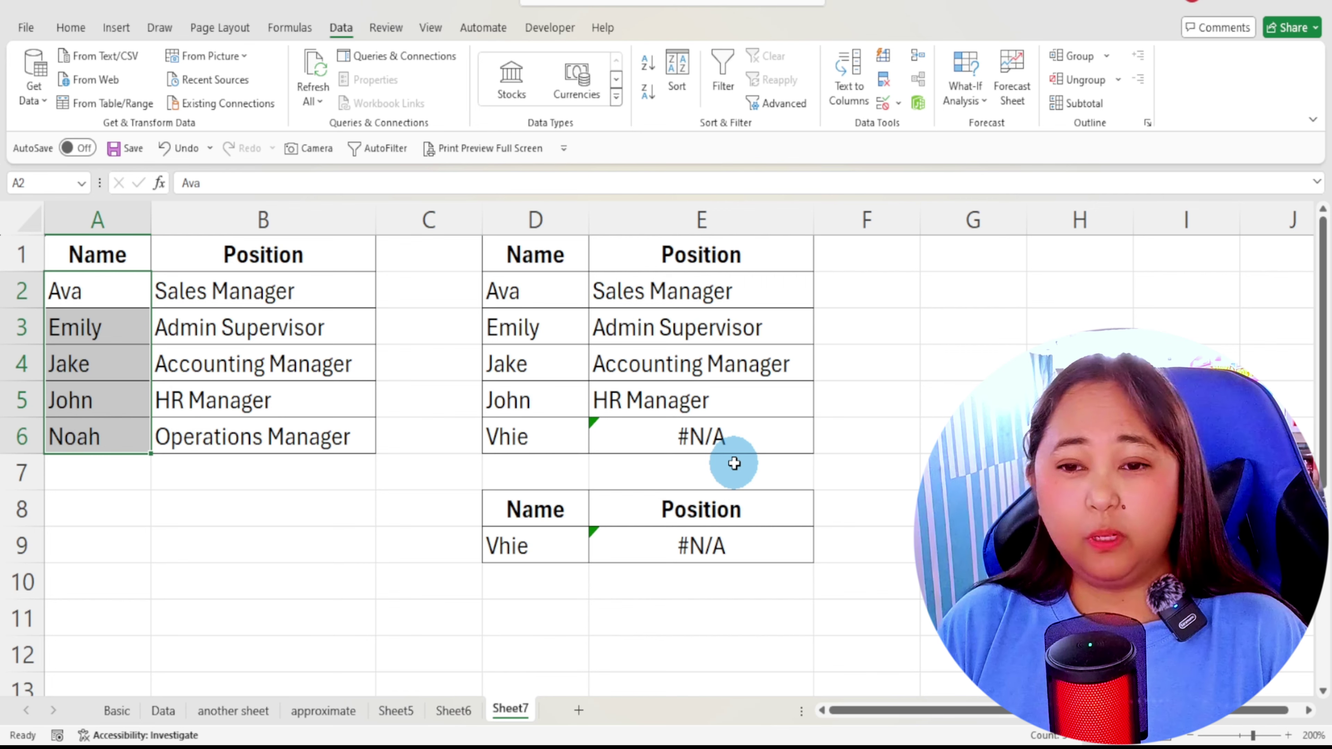
{"action": "left_click", "coordinate": [533, 428]}
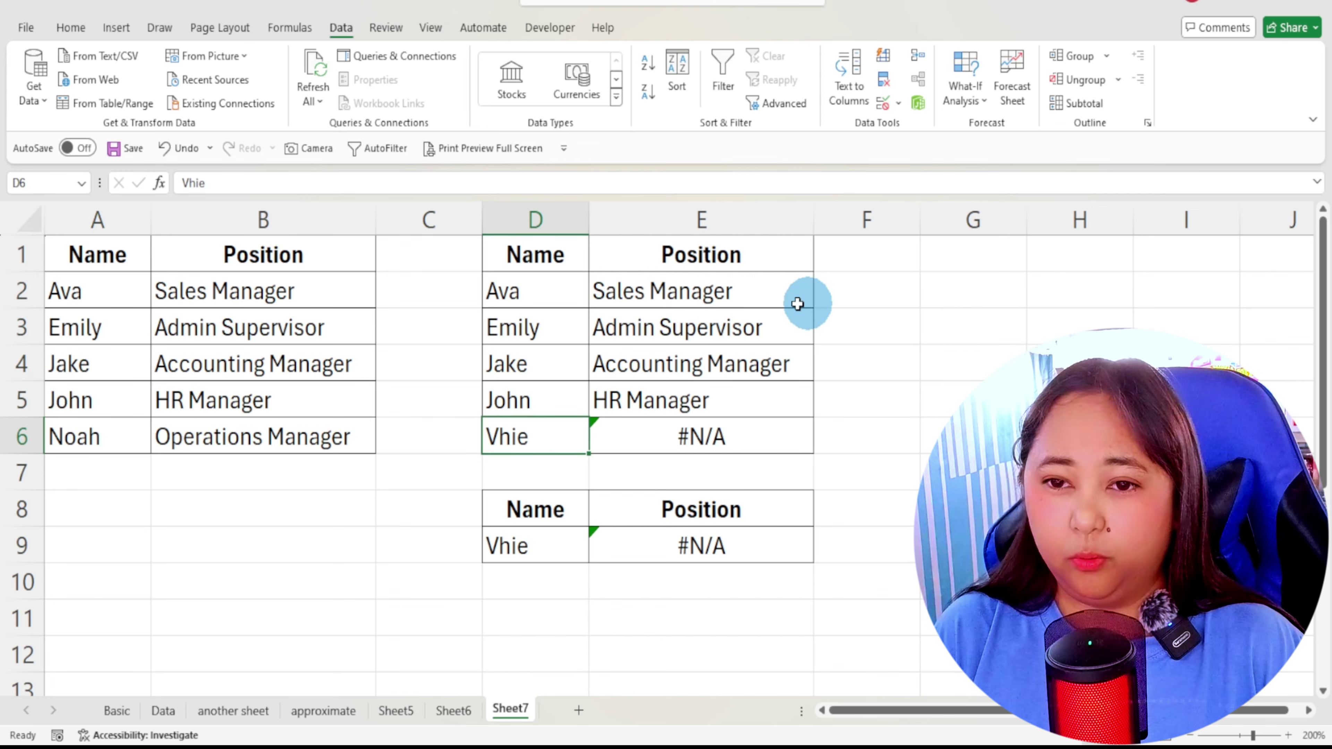
Step: Wrap the E2 lookup in IFNA with an empty-text fallback: =IFNA(VLOOKUP(D2,$A$2:$B$6,2,0),"")
{"action": "double_click", "coordinate": [650, 294]}
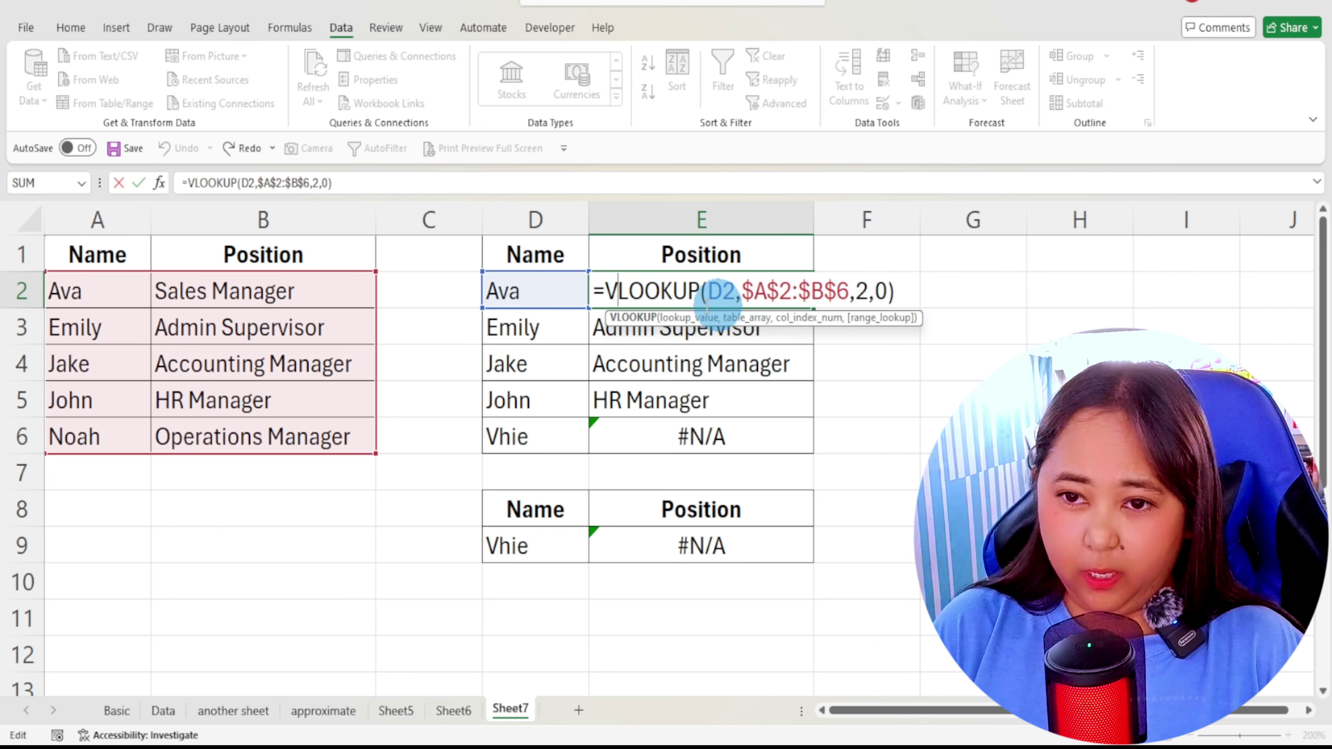
{"action": "left_click", "coordinate": [606, 293]}
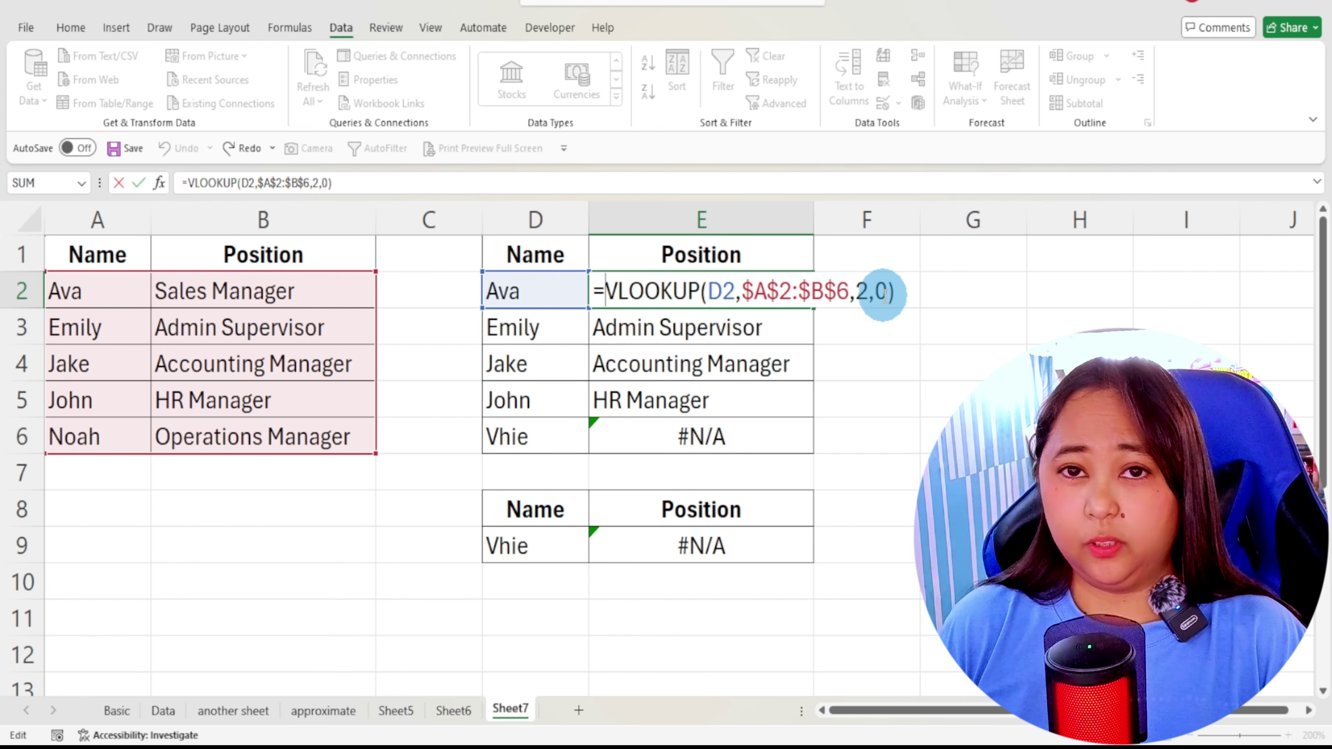
{"action": "type", "text": "ifna("}
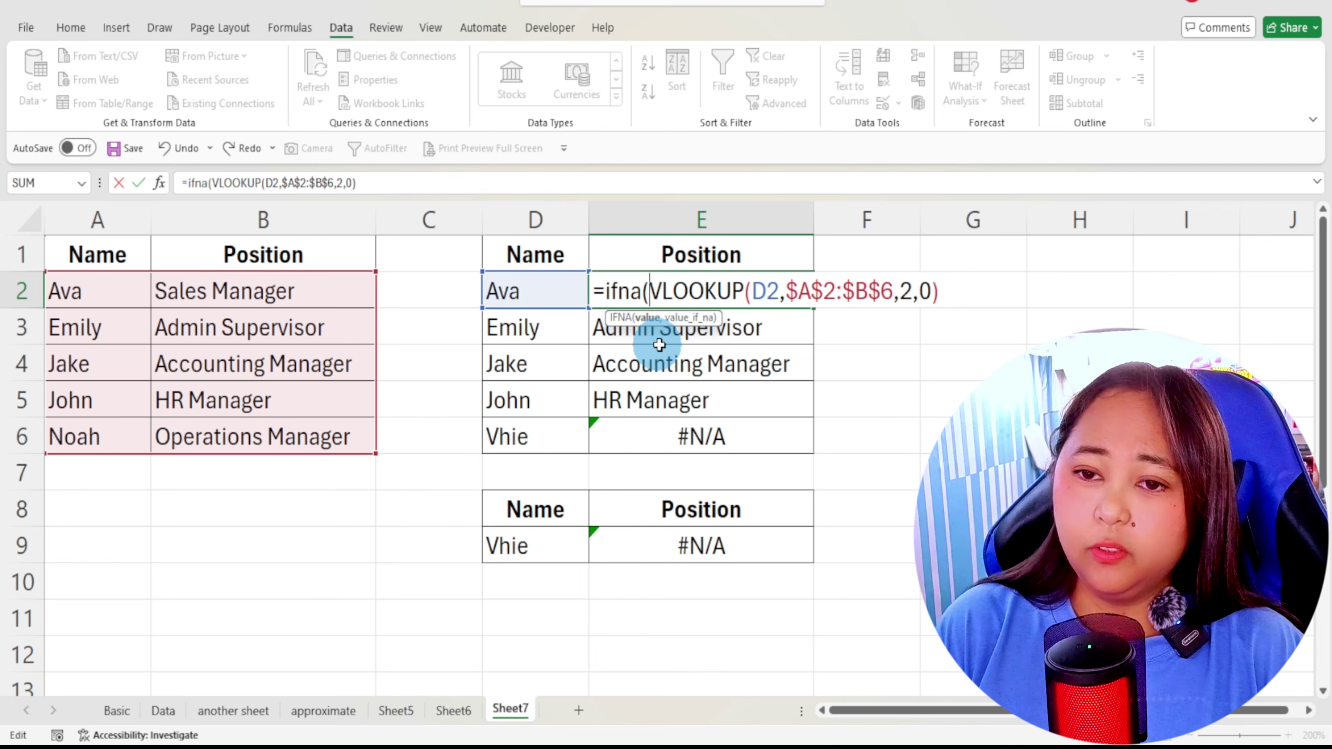
{"action": "left_click", "coordinate": [953, 290]}
{"action": "type", "text": ","}
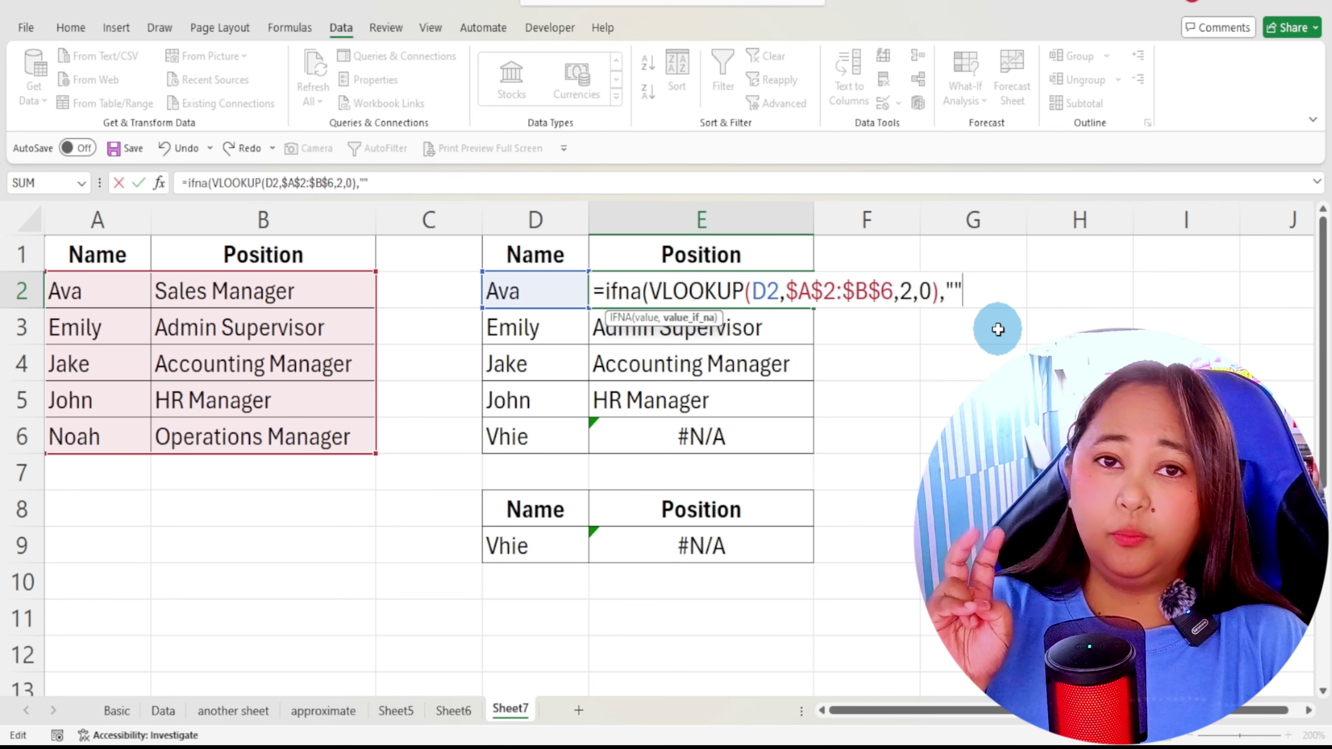
{"action": "type", "text": "\"\")"}
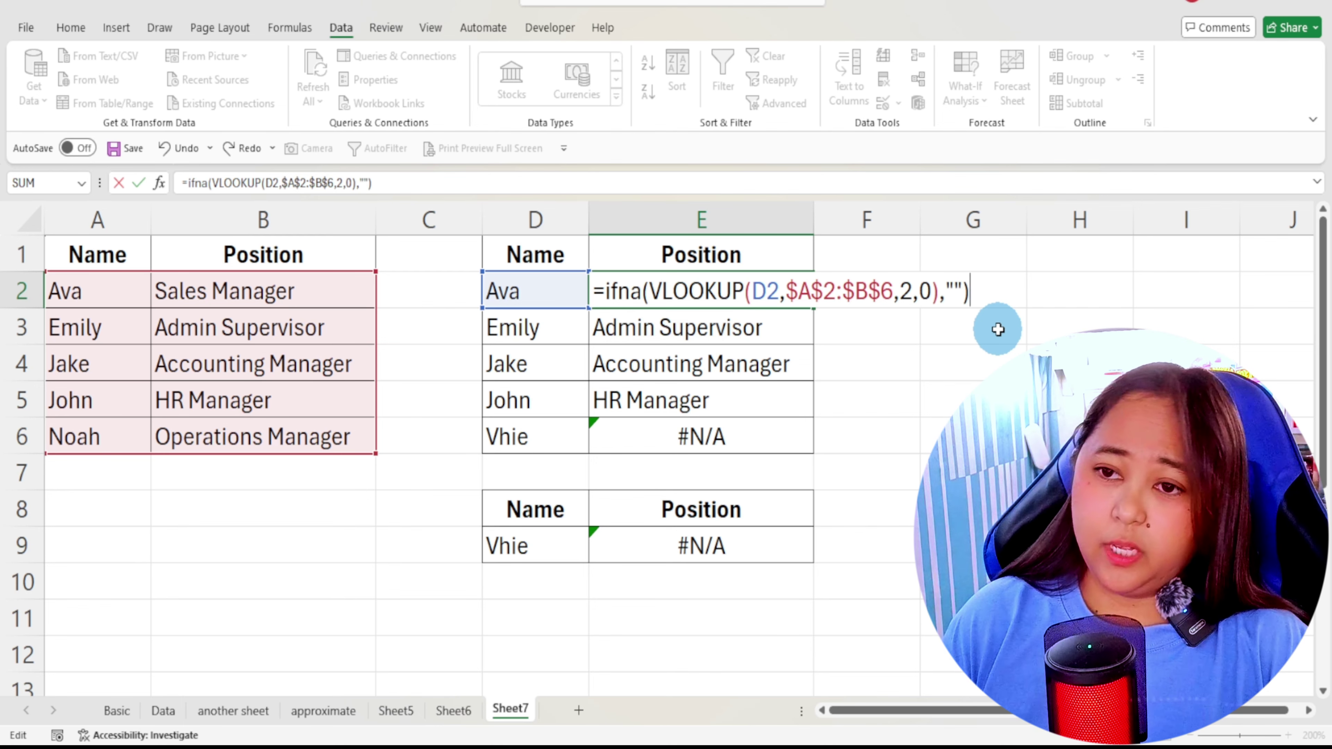
{"action": "key", "text": "ctrl+Return"}
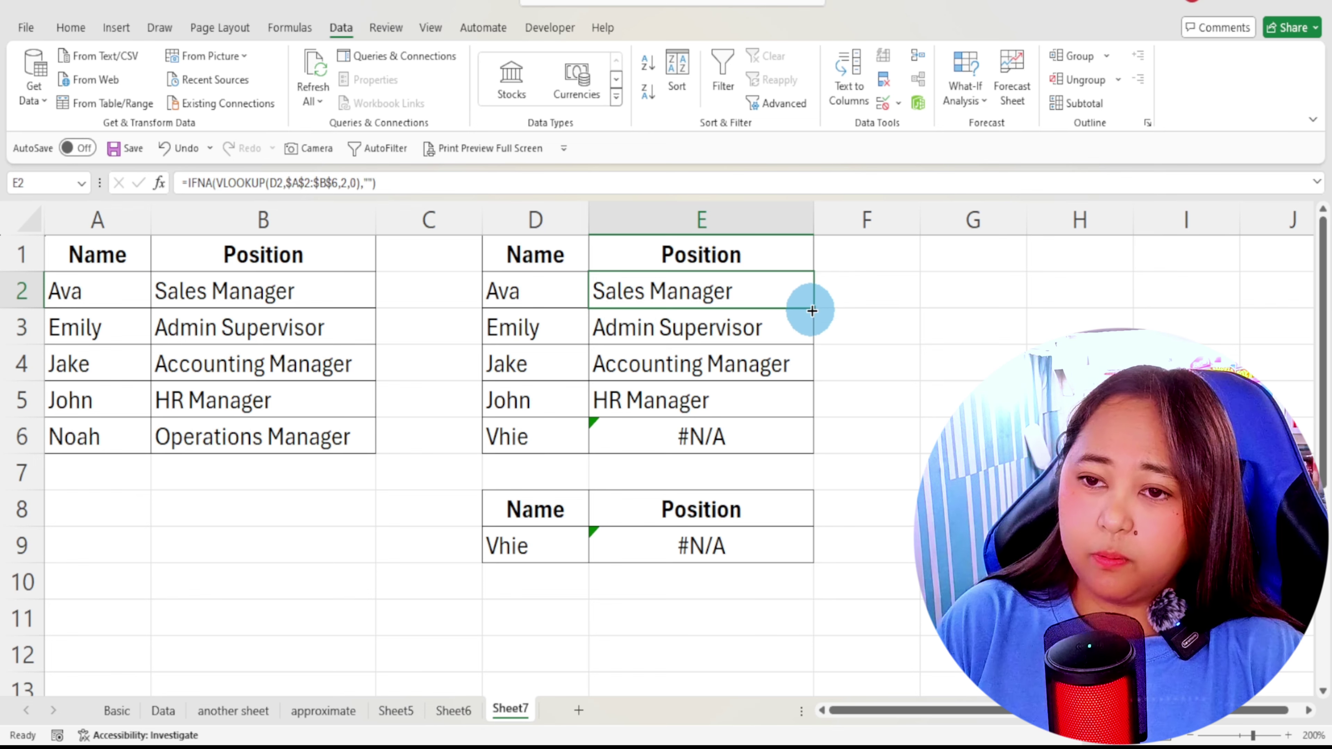
Step: Fill the IFNA formula from E2 down to E6 and check E6 against the name in D6
{"action": "double_click", "coordinate": [812, 311]}
{"action": "left_click", "coordinate": [656, 430]}
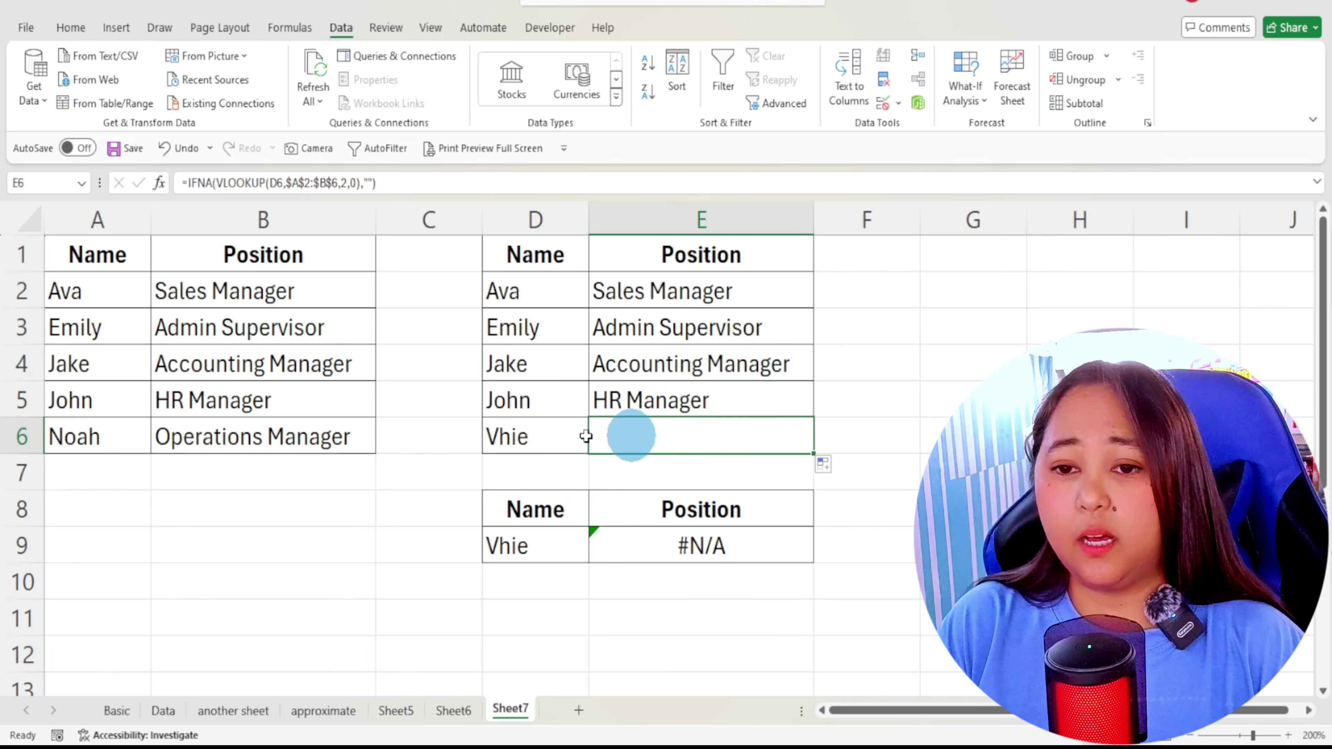
{"action": "left_click", "coordinate": [531, 436]}
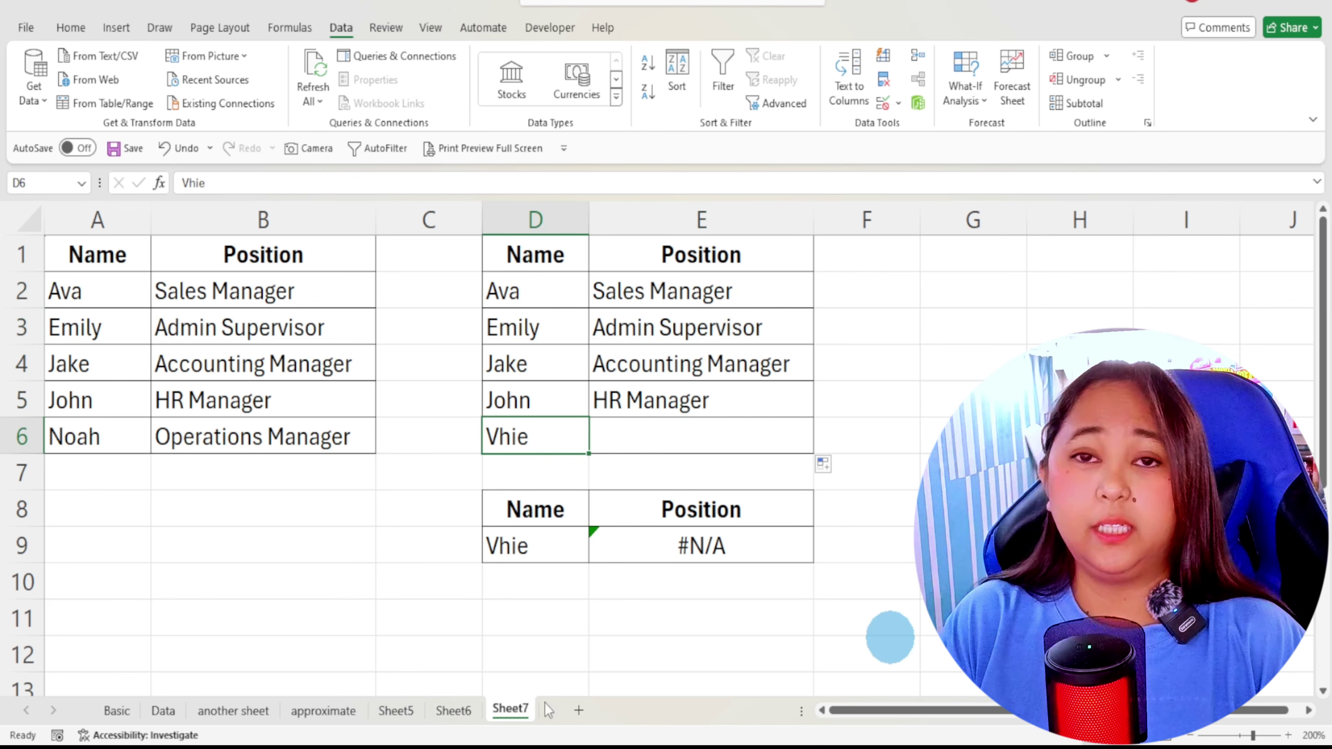
{"action": "left_click", "coordinate": [788, 453]}
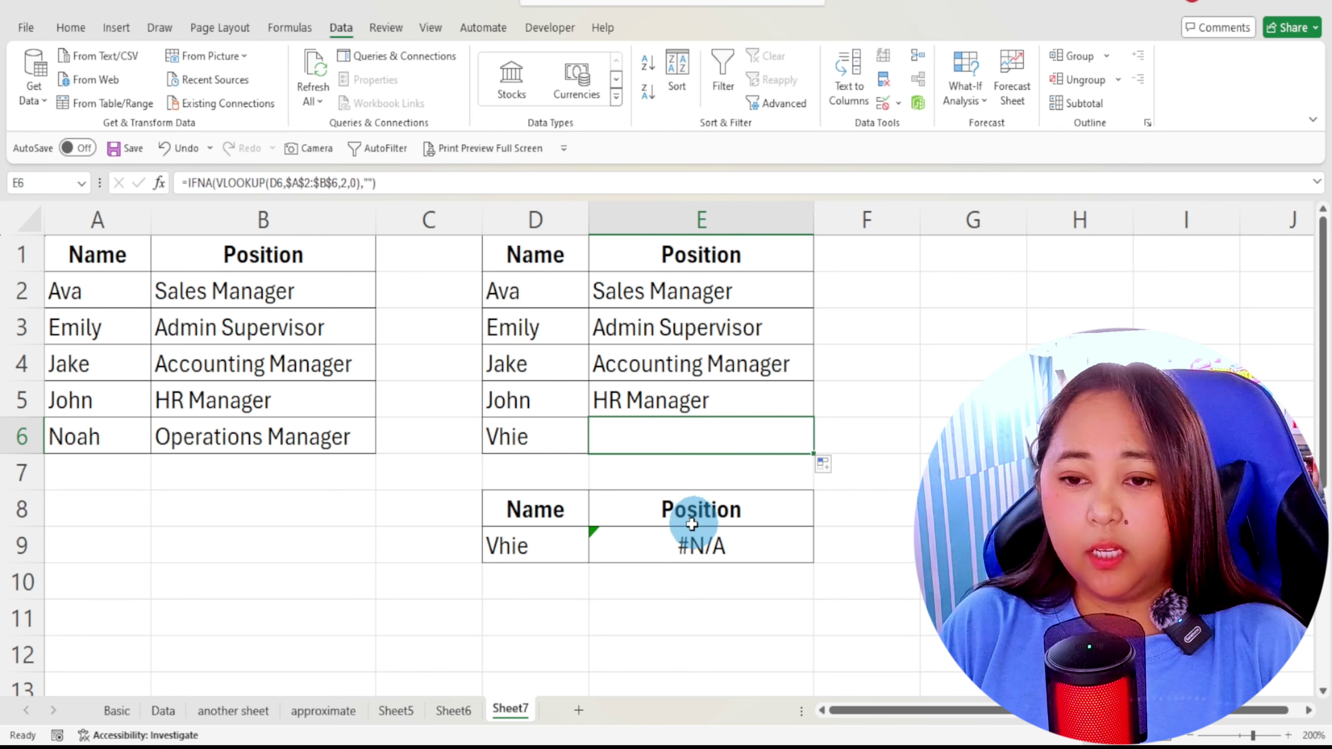
Step: Wrap the E9 lookup in IFERROR with an empty-text fallback, =IFERROR(VLOOKUP(D9,$A$2:$B$6,2,0),""), and check the cell
{"action": "left_click", "coordinate": [671, 551]}
{"action": "double_click", "coordinate": [600, 552]}
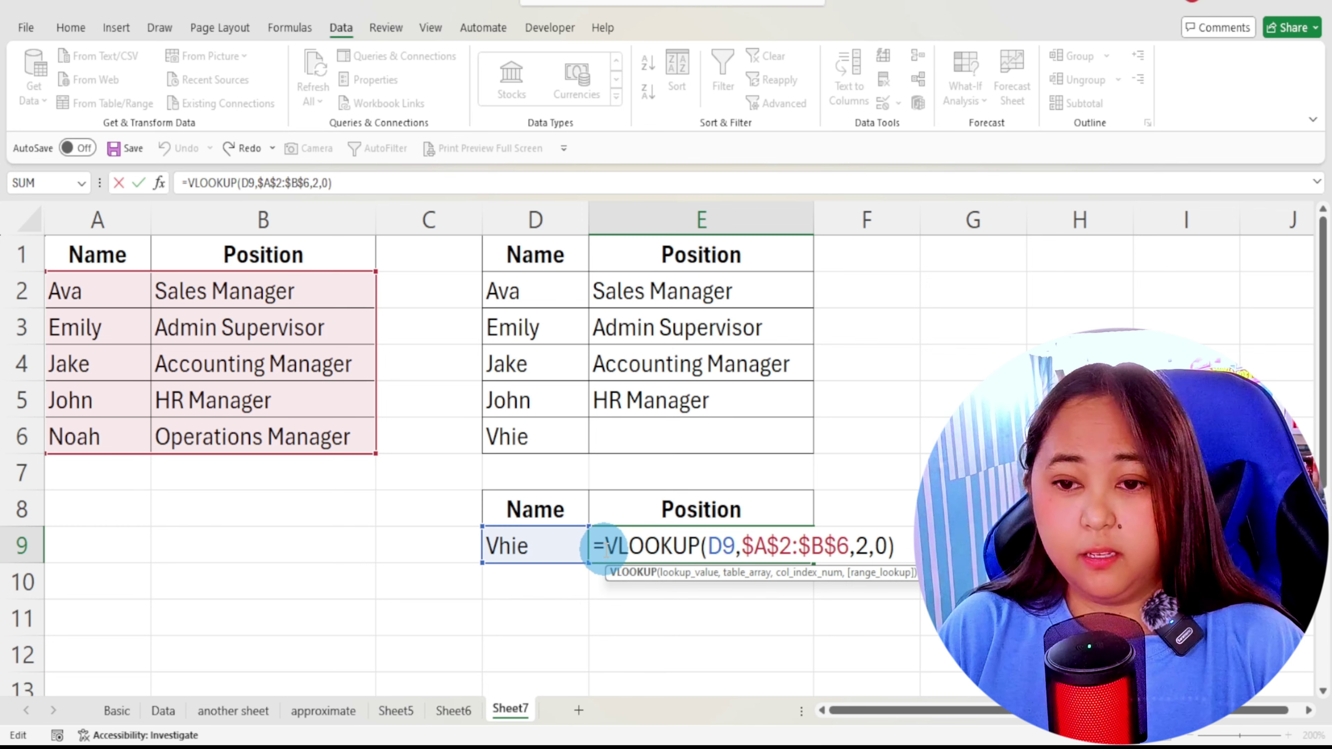
{"action": "type", "text": "iferro"}
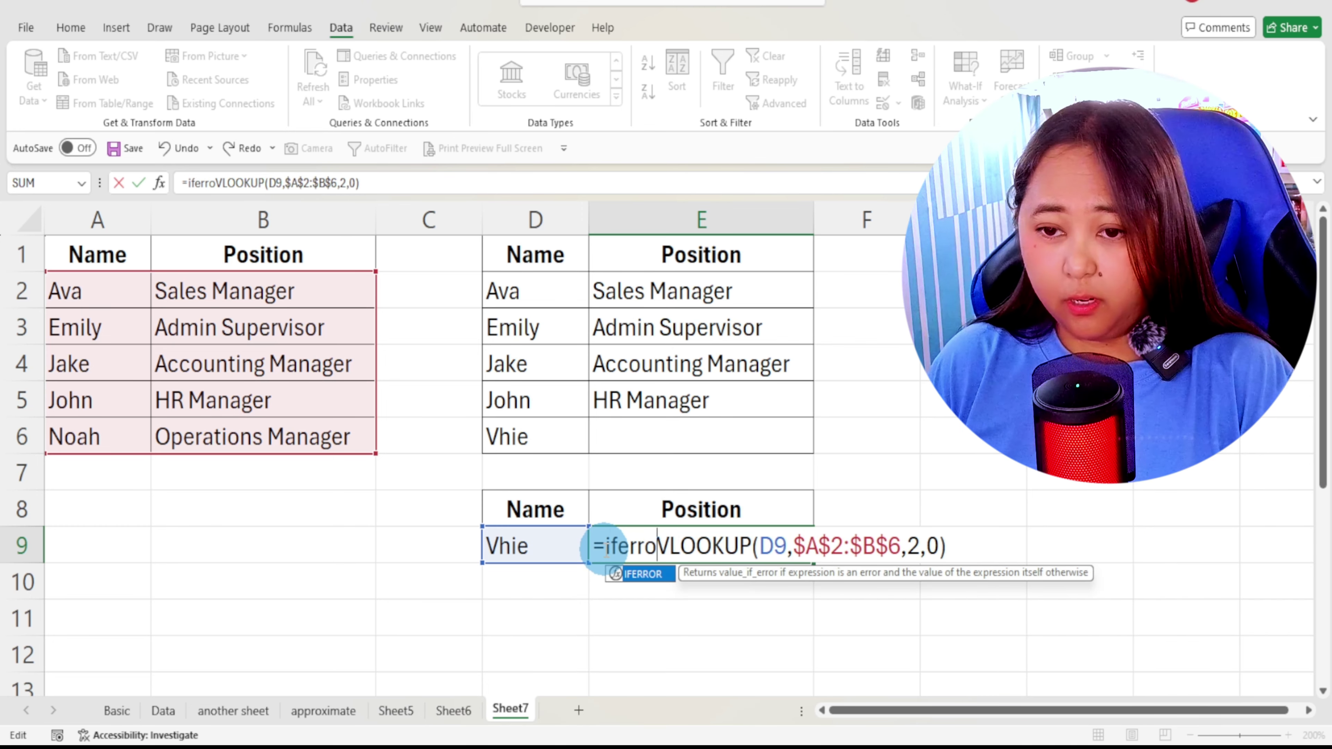
{"action": "type", "text": "r("}
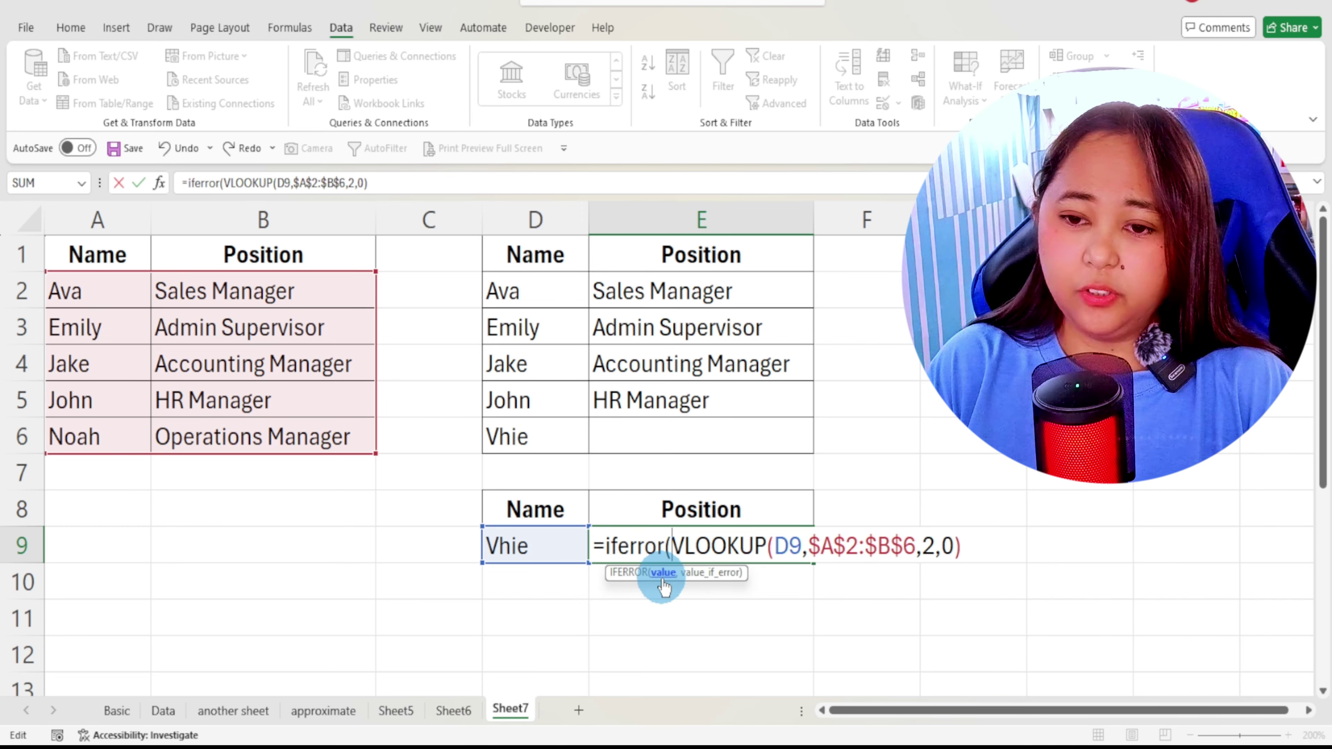
{"action": "left_click", "coordinate": [964, 548]}
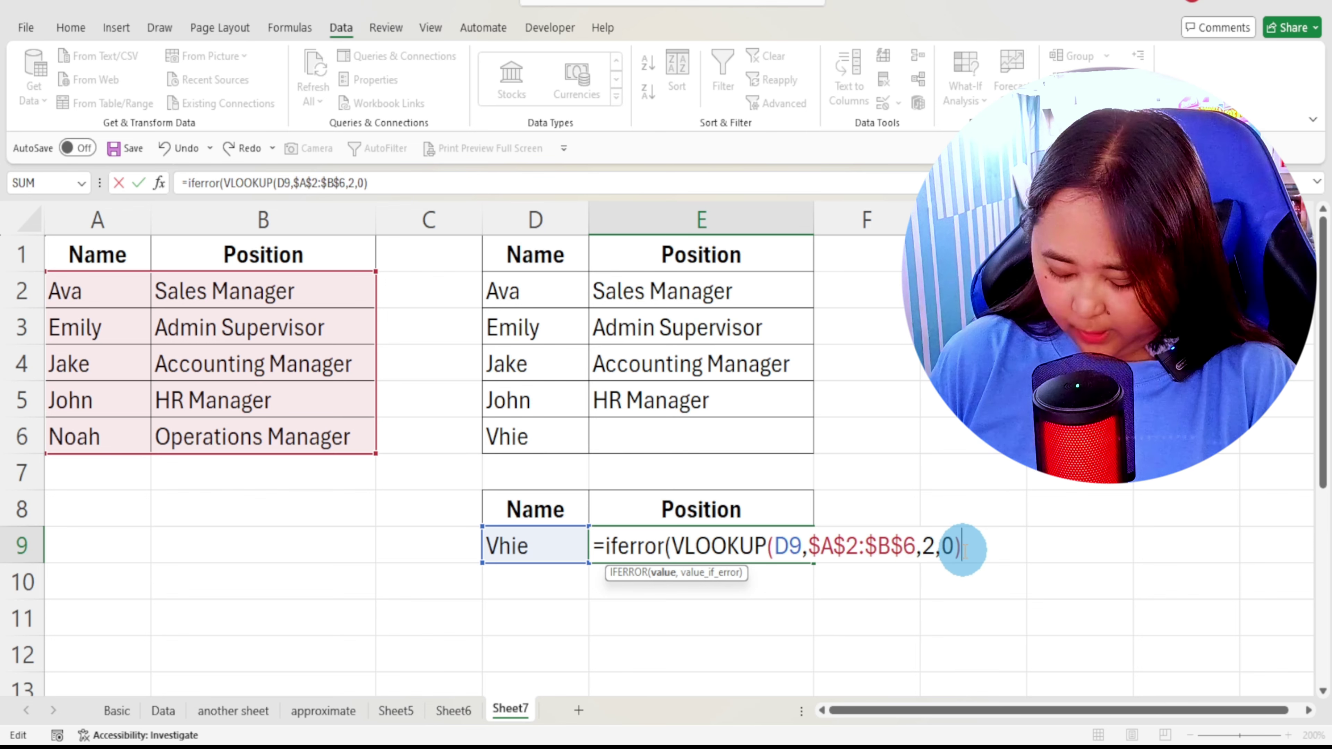
{"action": "type", "text": ","}
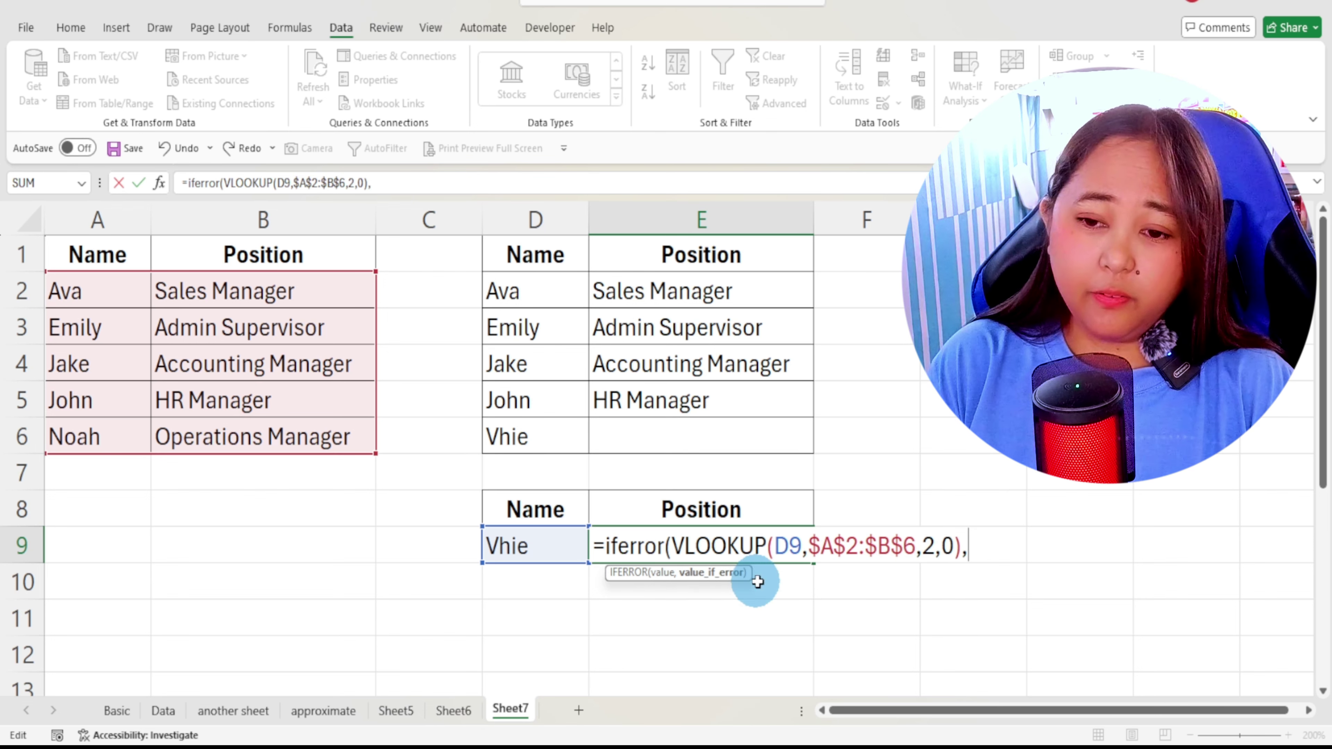
{"action": "type", "text": "\""}
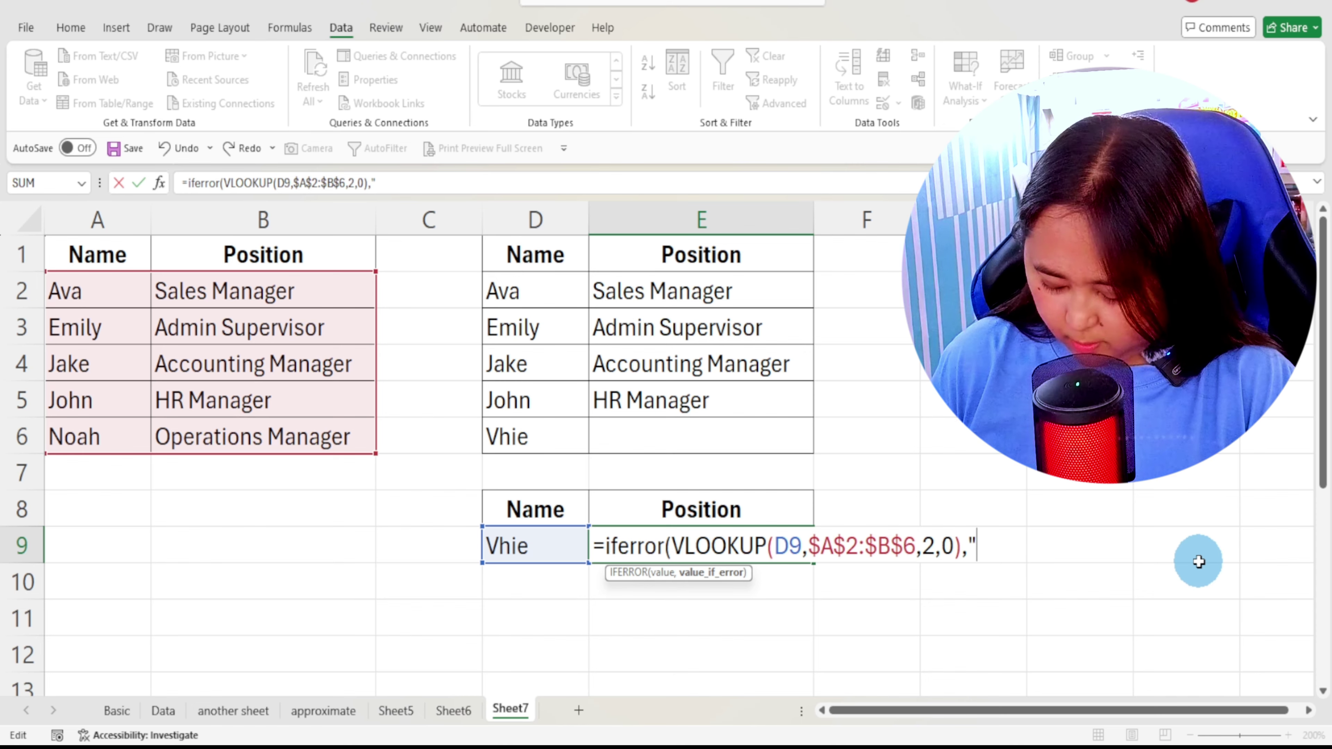
{"action": "type", "text": "\")"}
{"action": "key", "text": "Return"}
{"action": "left_click", "coordinate": [714, 551]}
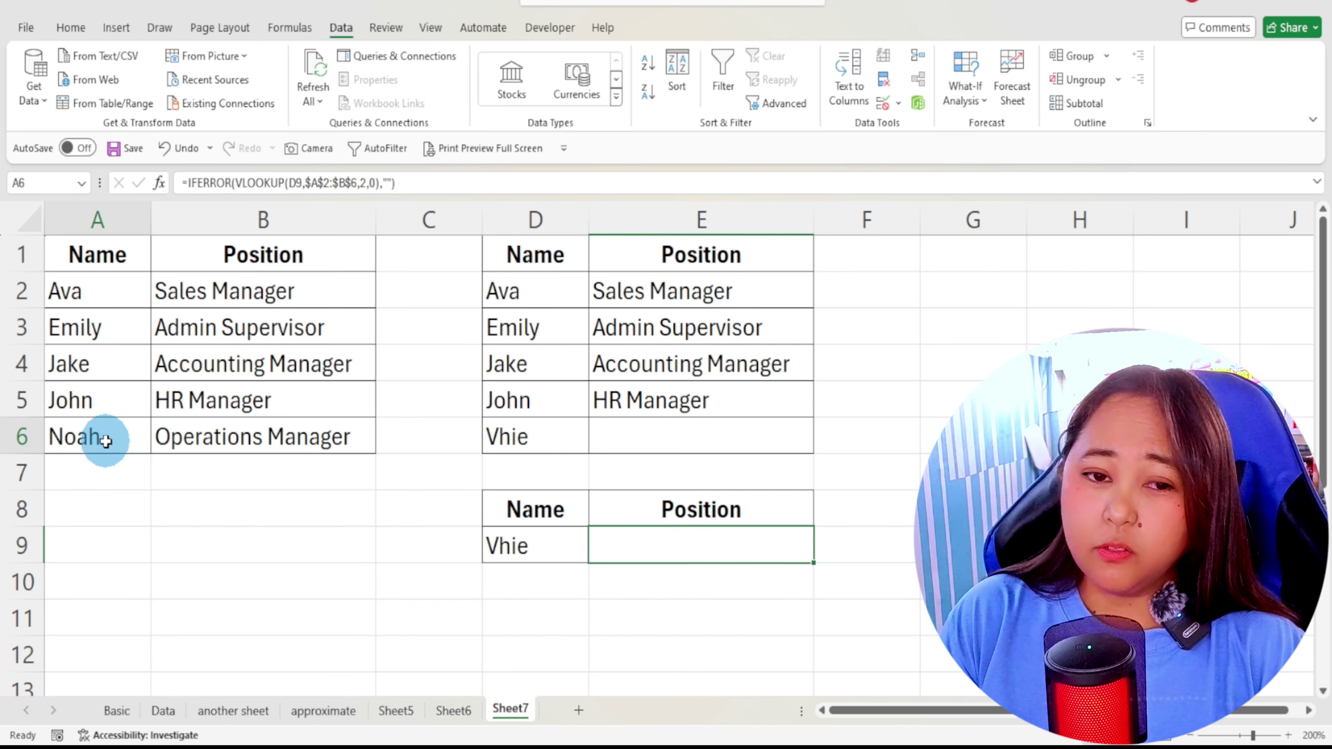
Step: Copy the name from A6 into D9 and check the position looked up in E9
{"action": "key", "text": "ctrl+c"}
{"action": "left_click", "coordinate": [545, 551]}
{"action": "key", "text": "ctrl+v"}
{"action": "left_click", "coordinate": [774, 544]}
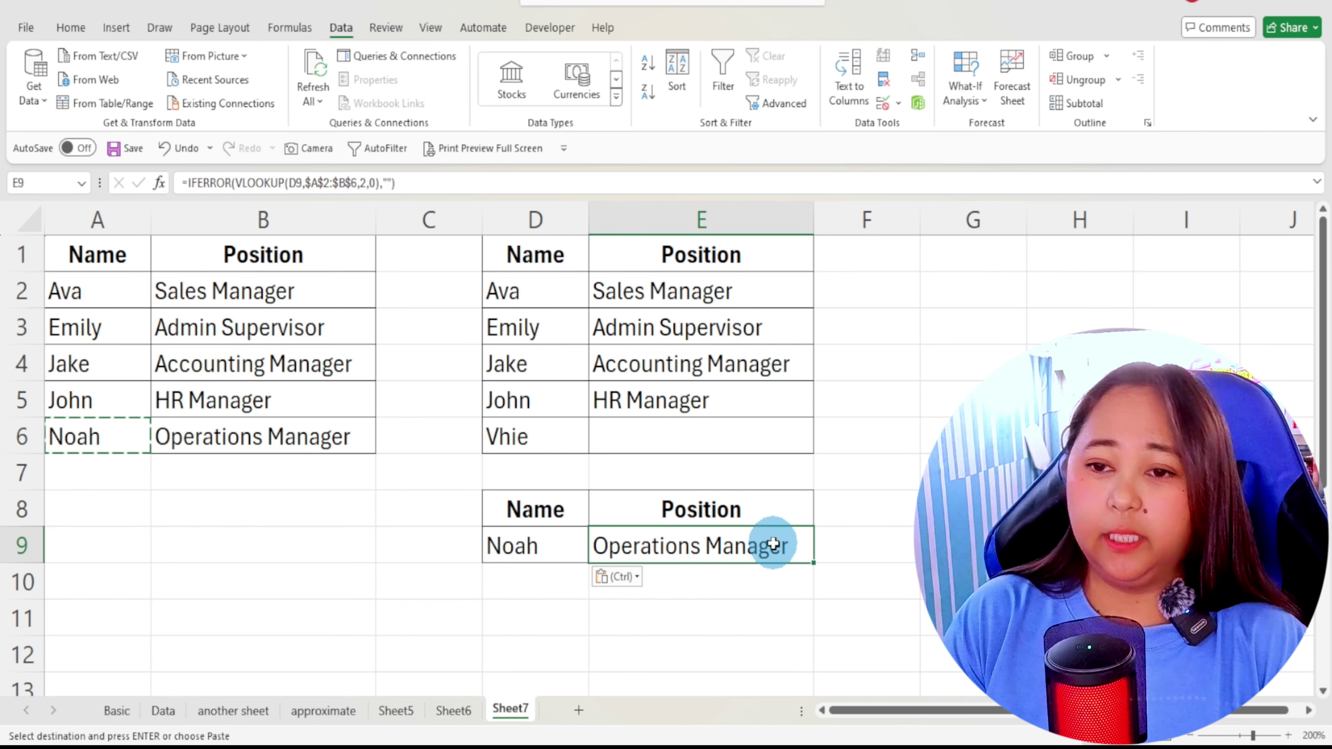